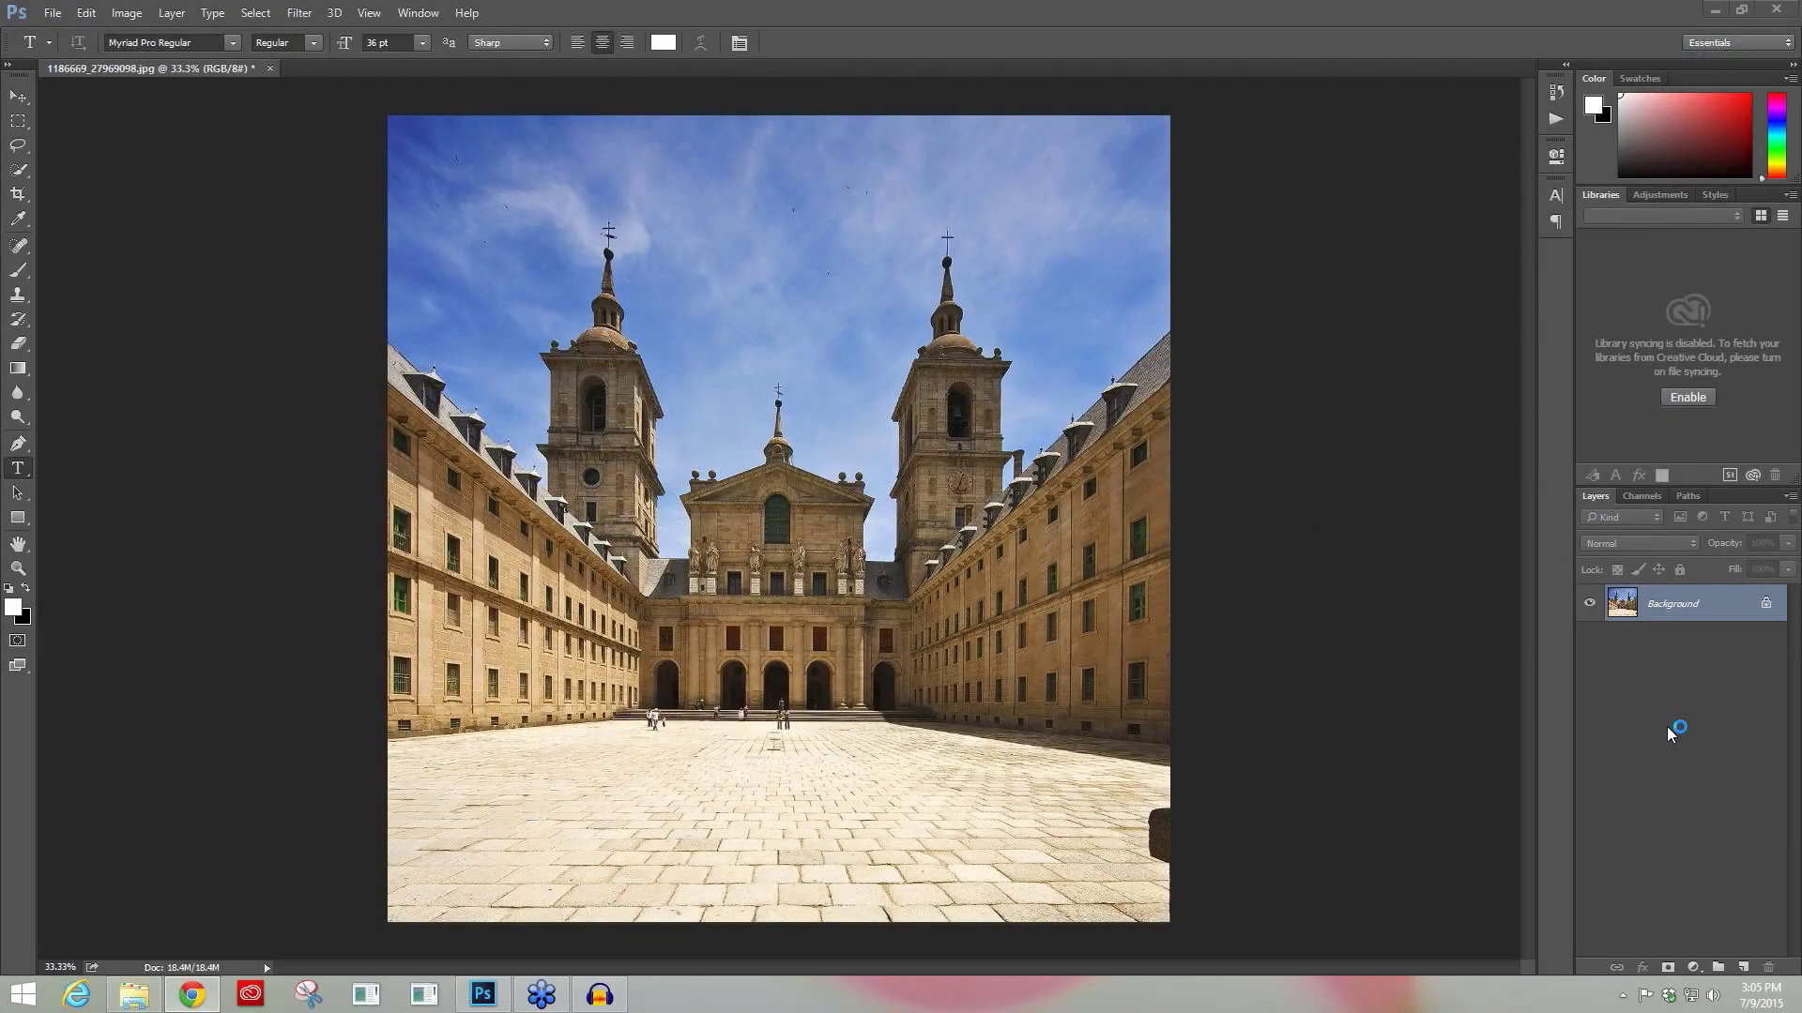
Step: Duplicate the background into a new layer and launch Topaz Adjust 5 on it
key(ctrl+j)
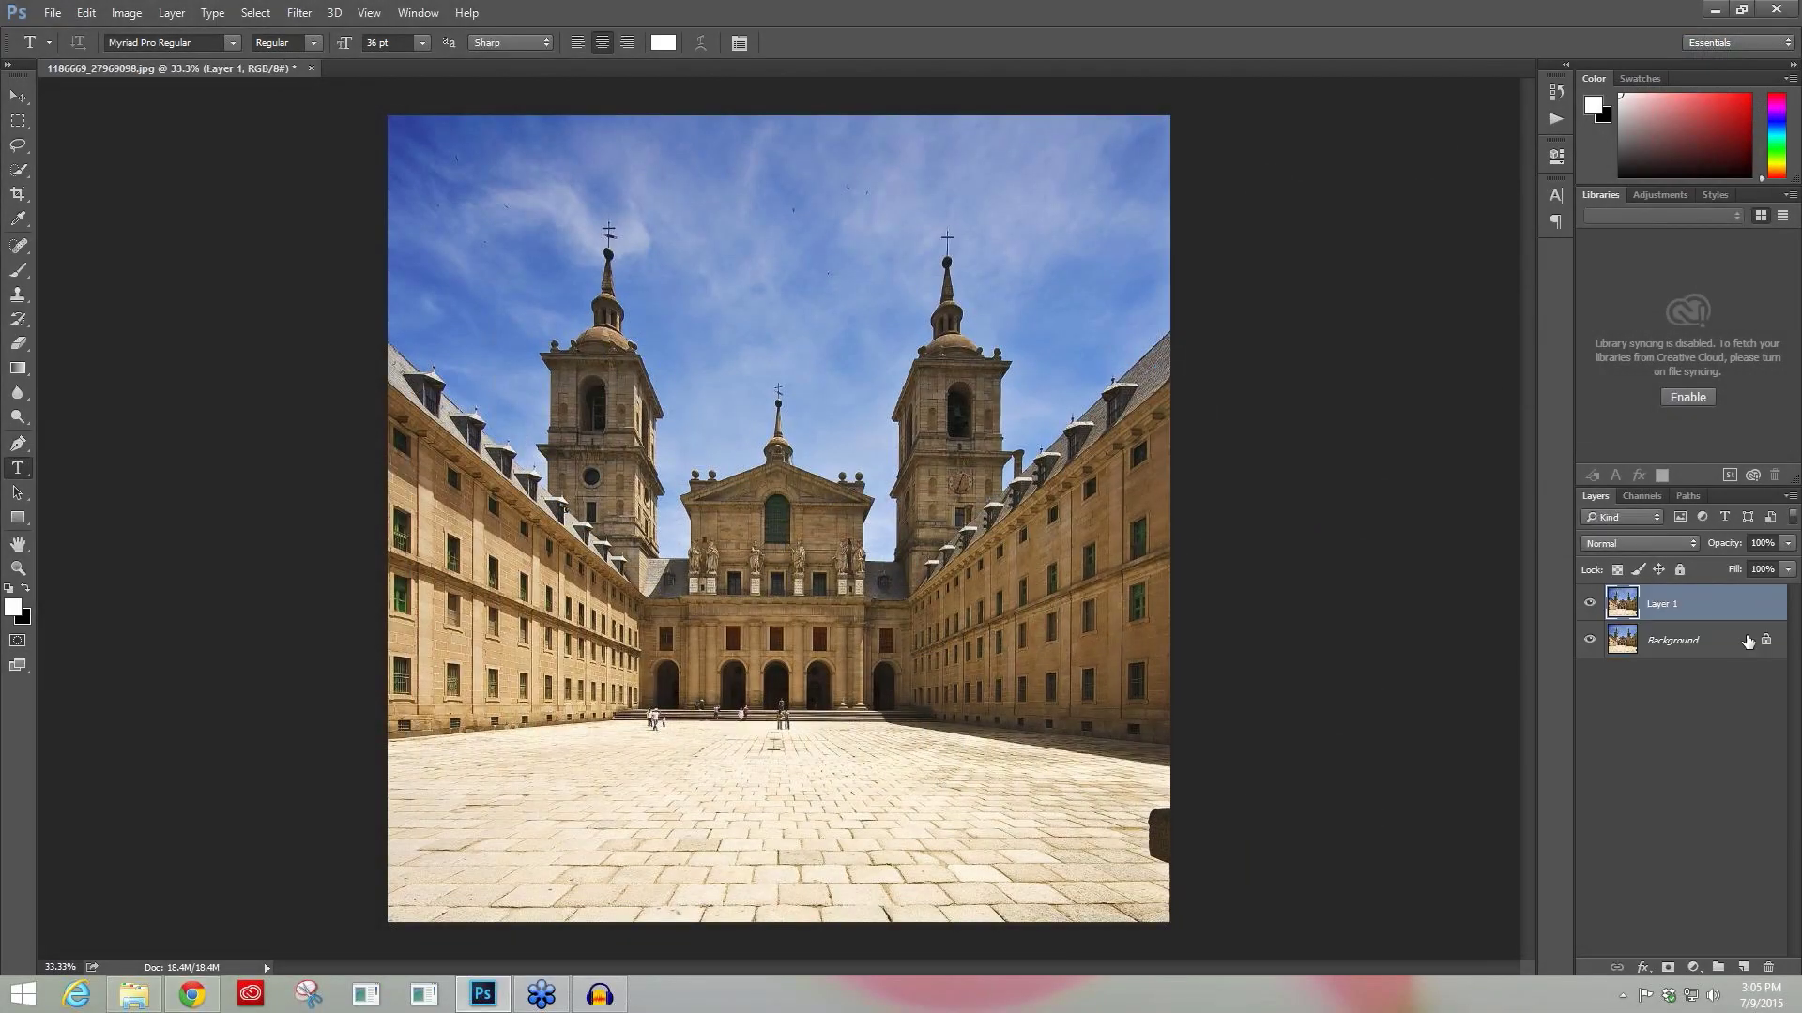
click(298, 14)
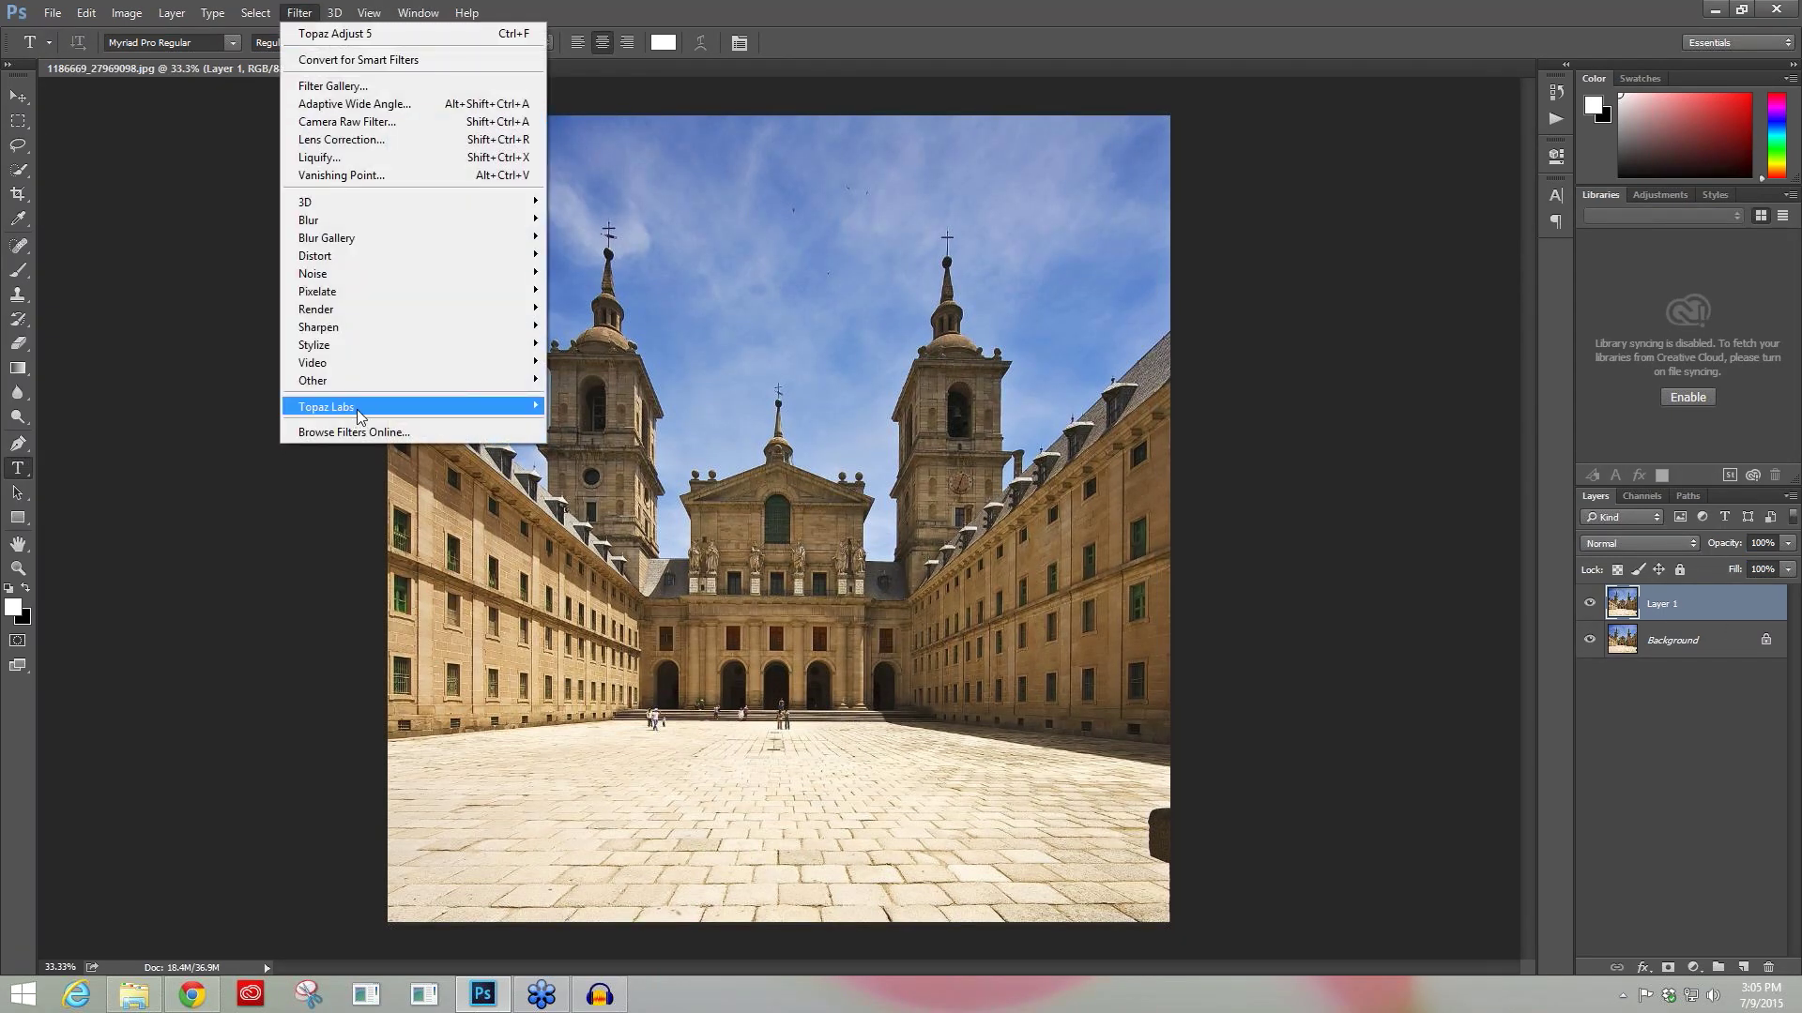
mouse_move(357, 409)
click(596, 409)
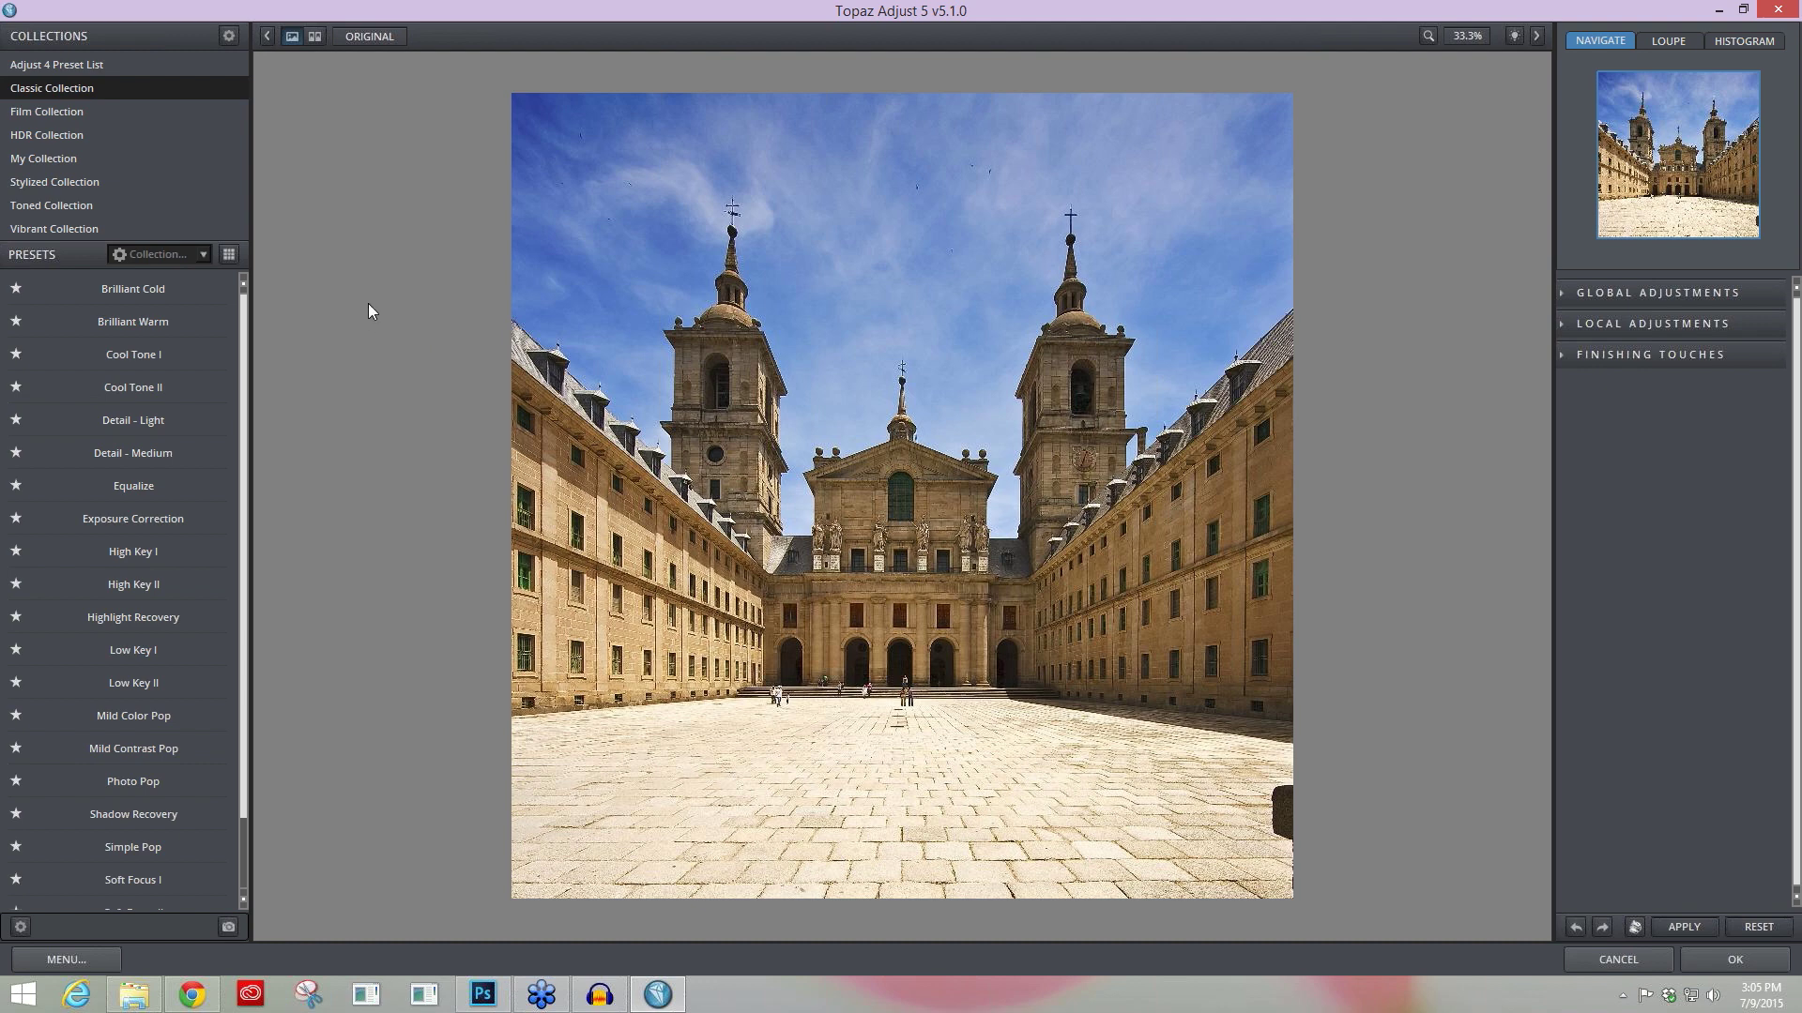
Step: Browse the preset thumbnails, then collapse the Collections panel and expand Global Adjustments
click(228, 255)
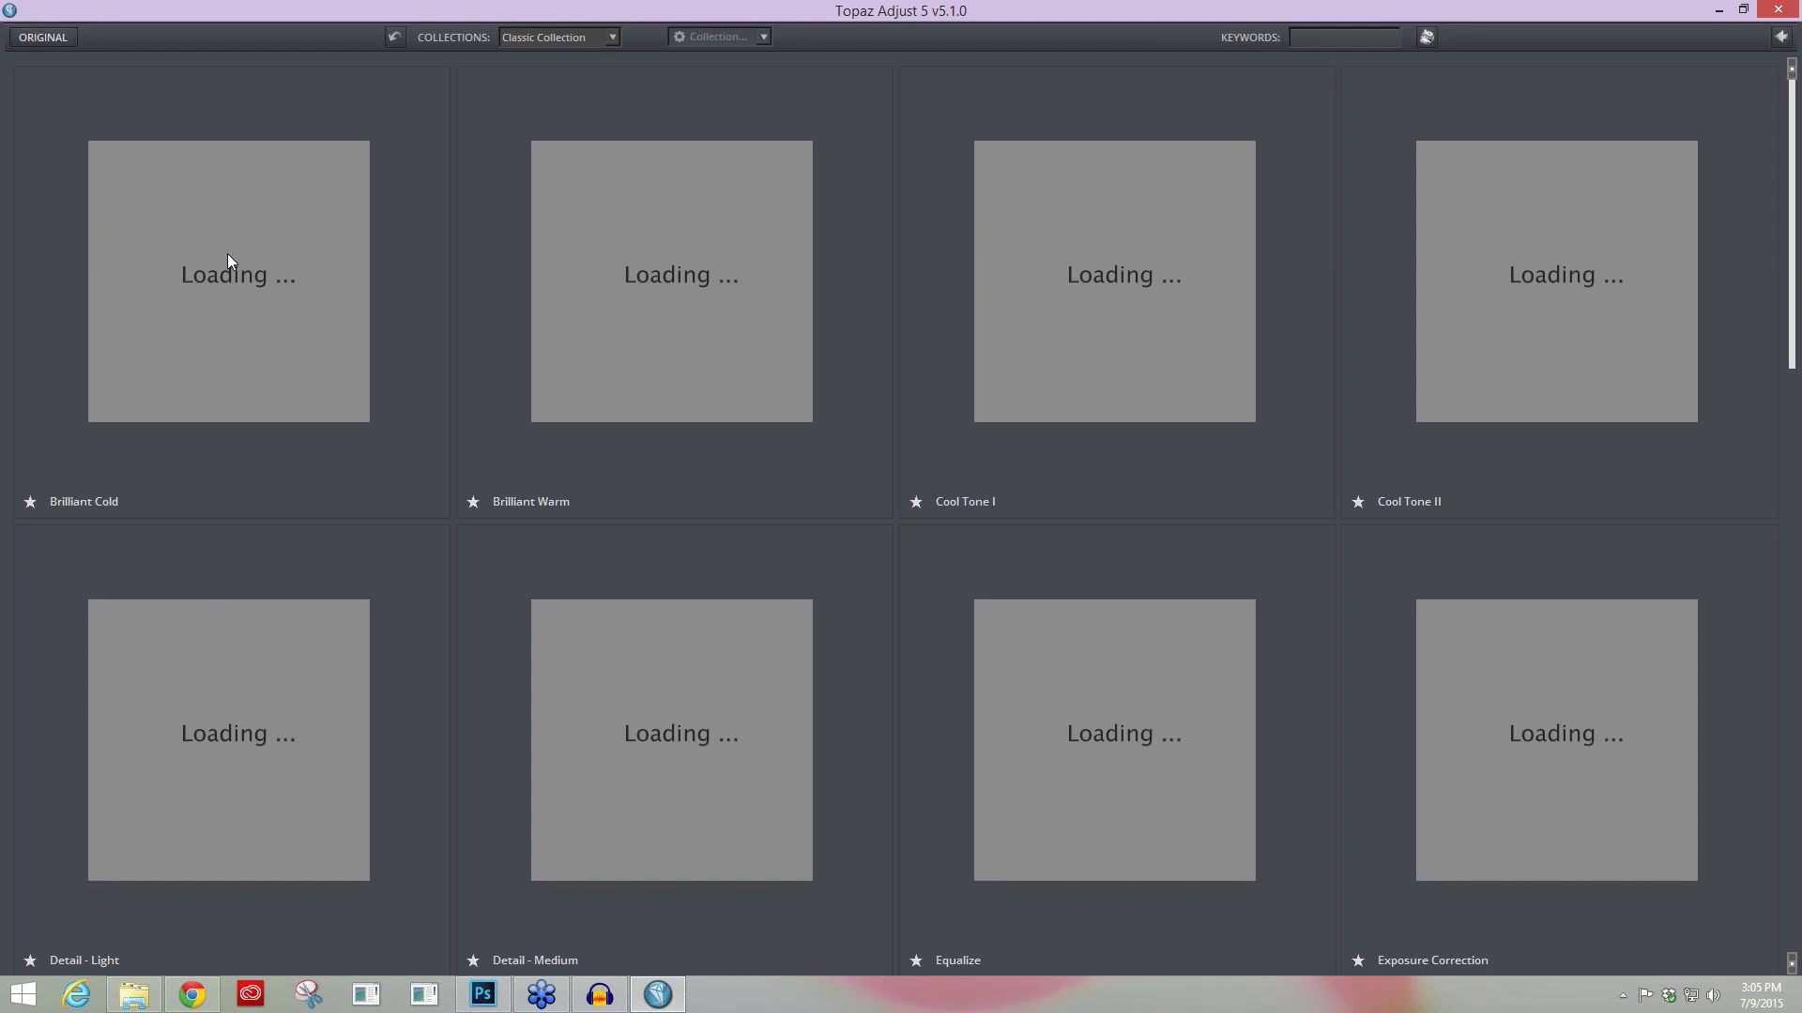
scroll(1751, 58, down, 3)
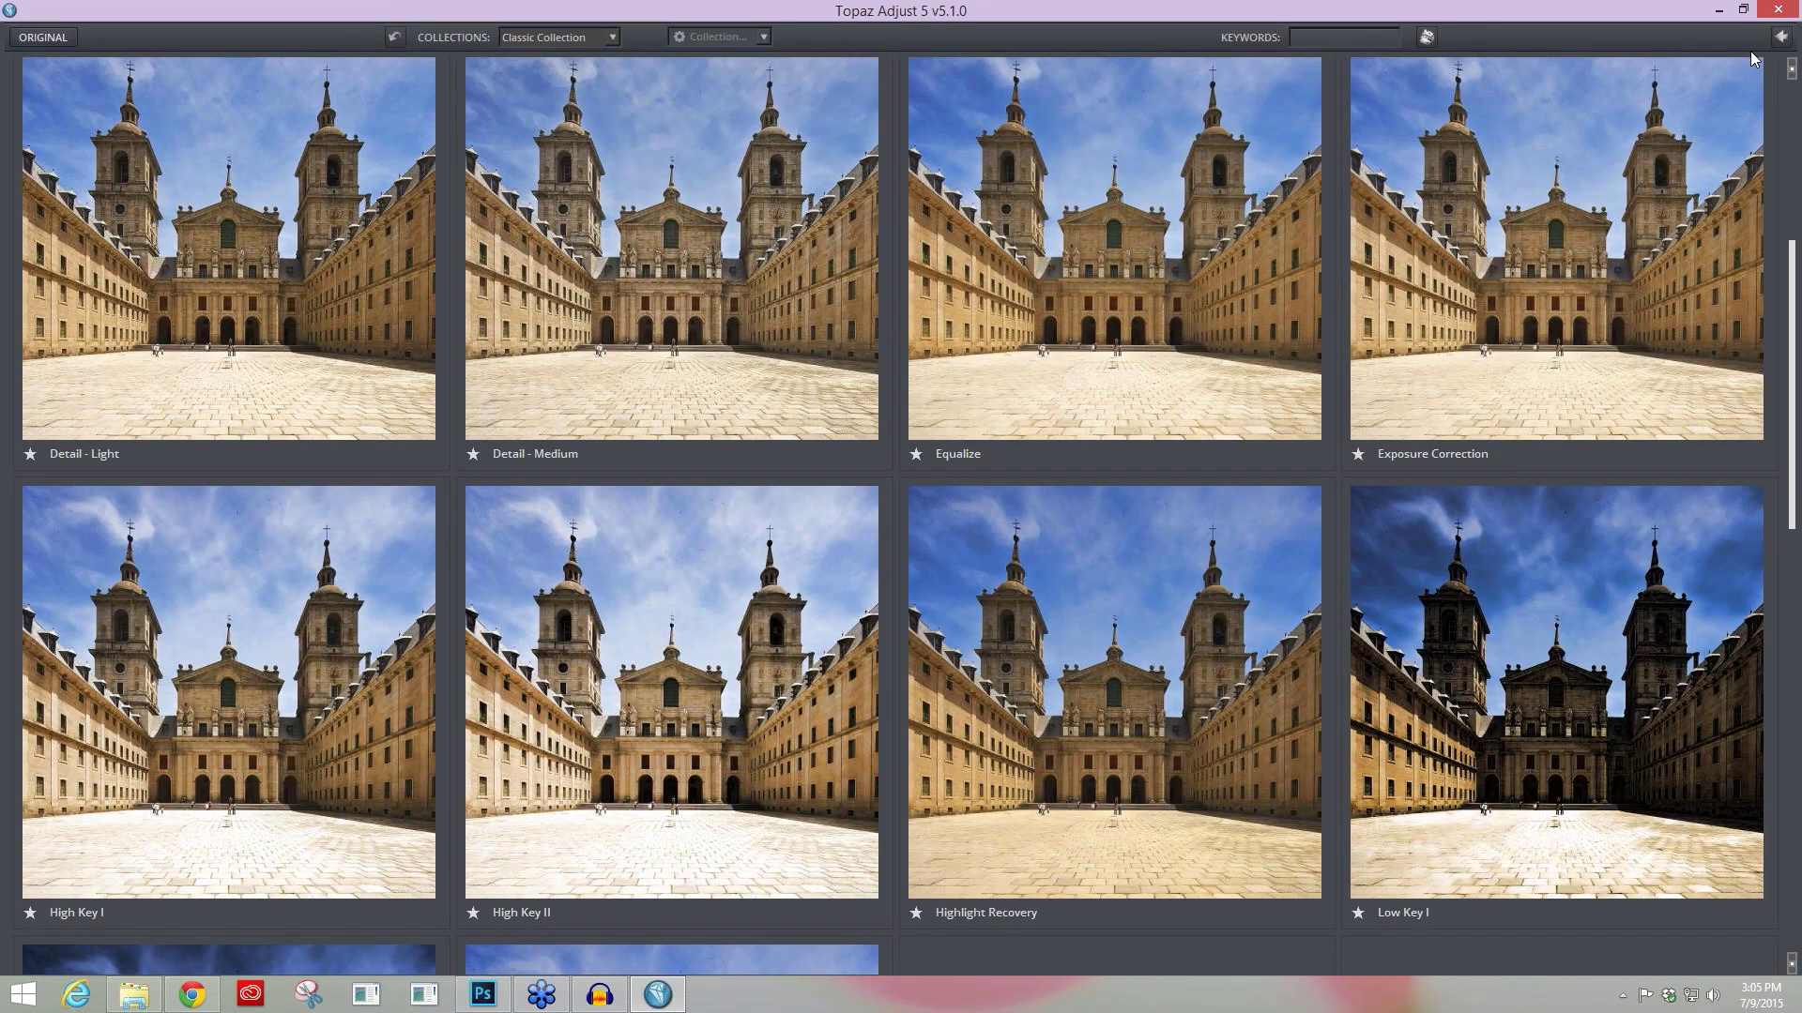
click(1751, 60)
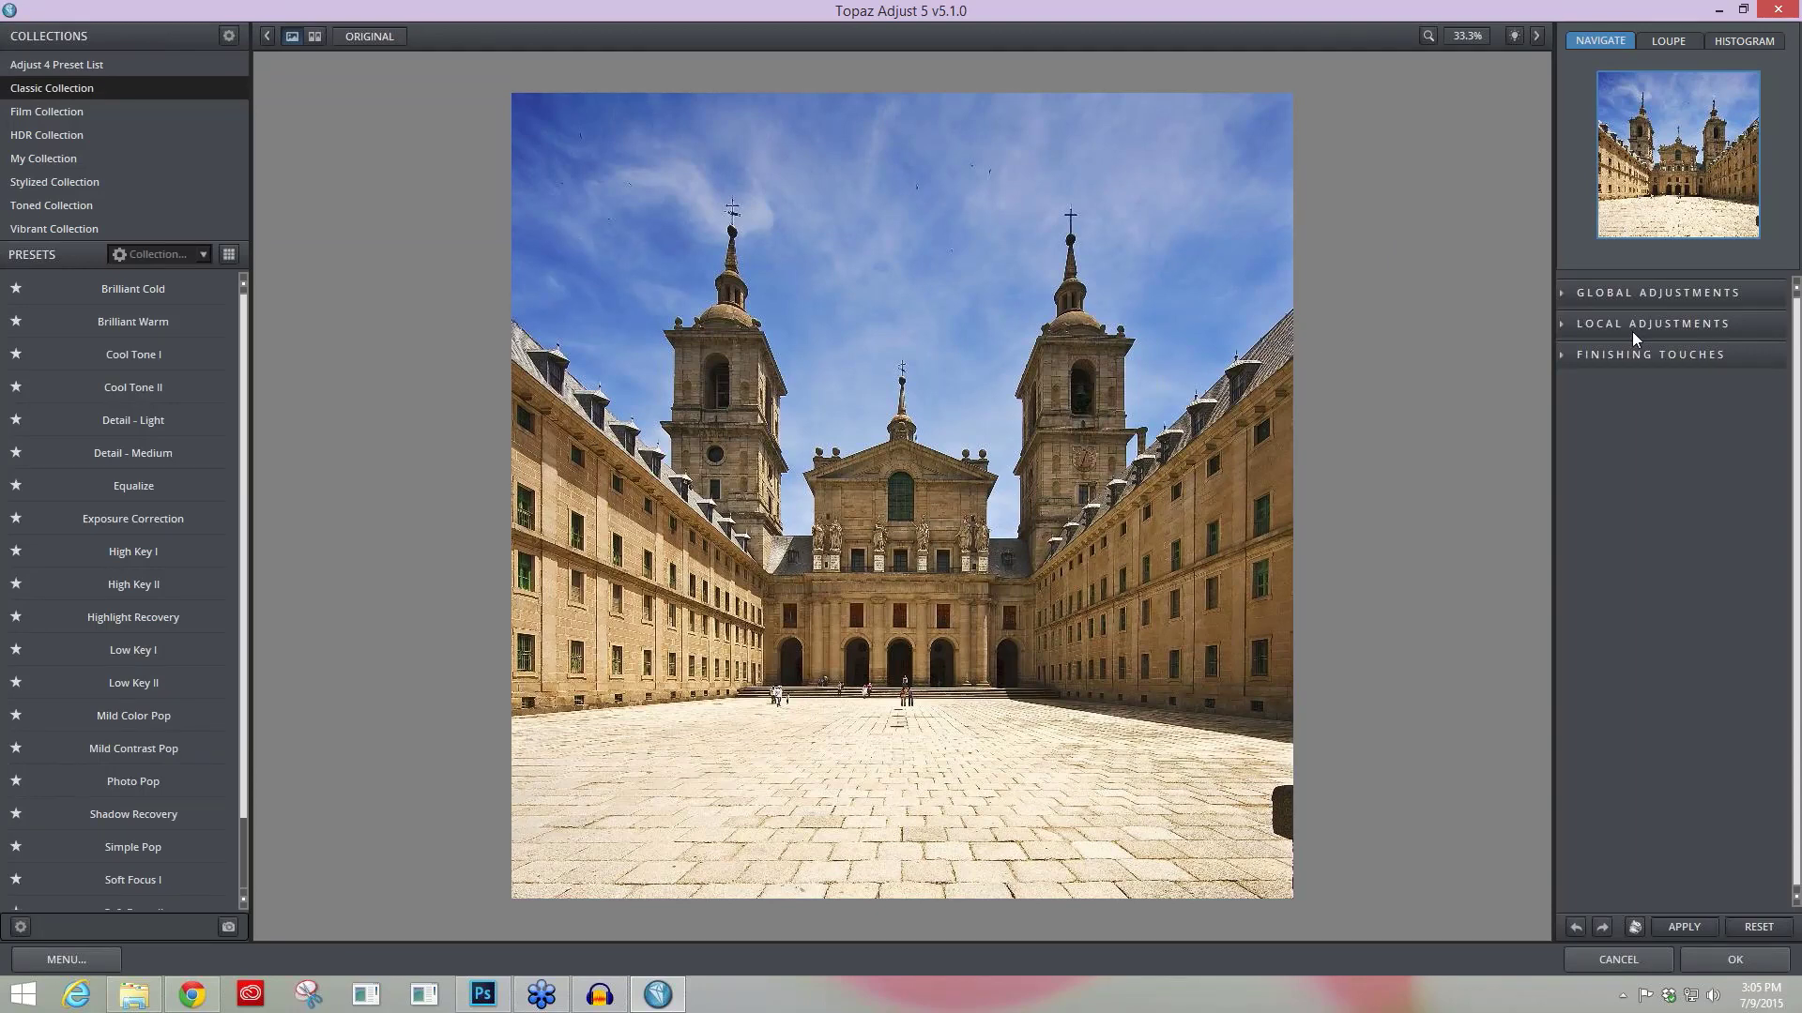
click(267, 36)
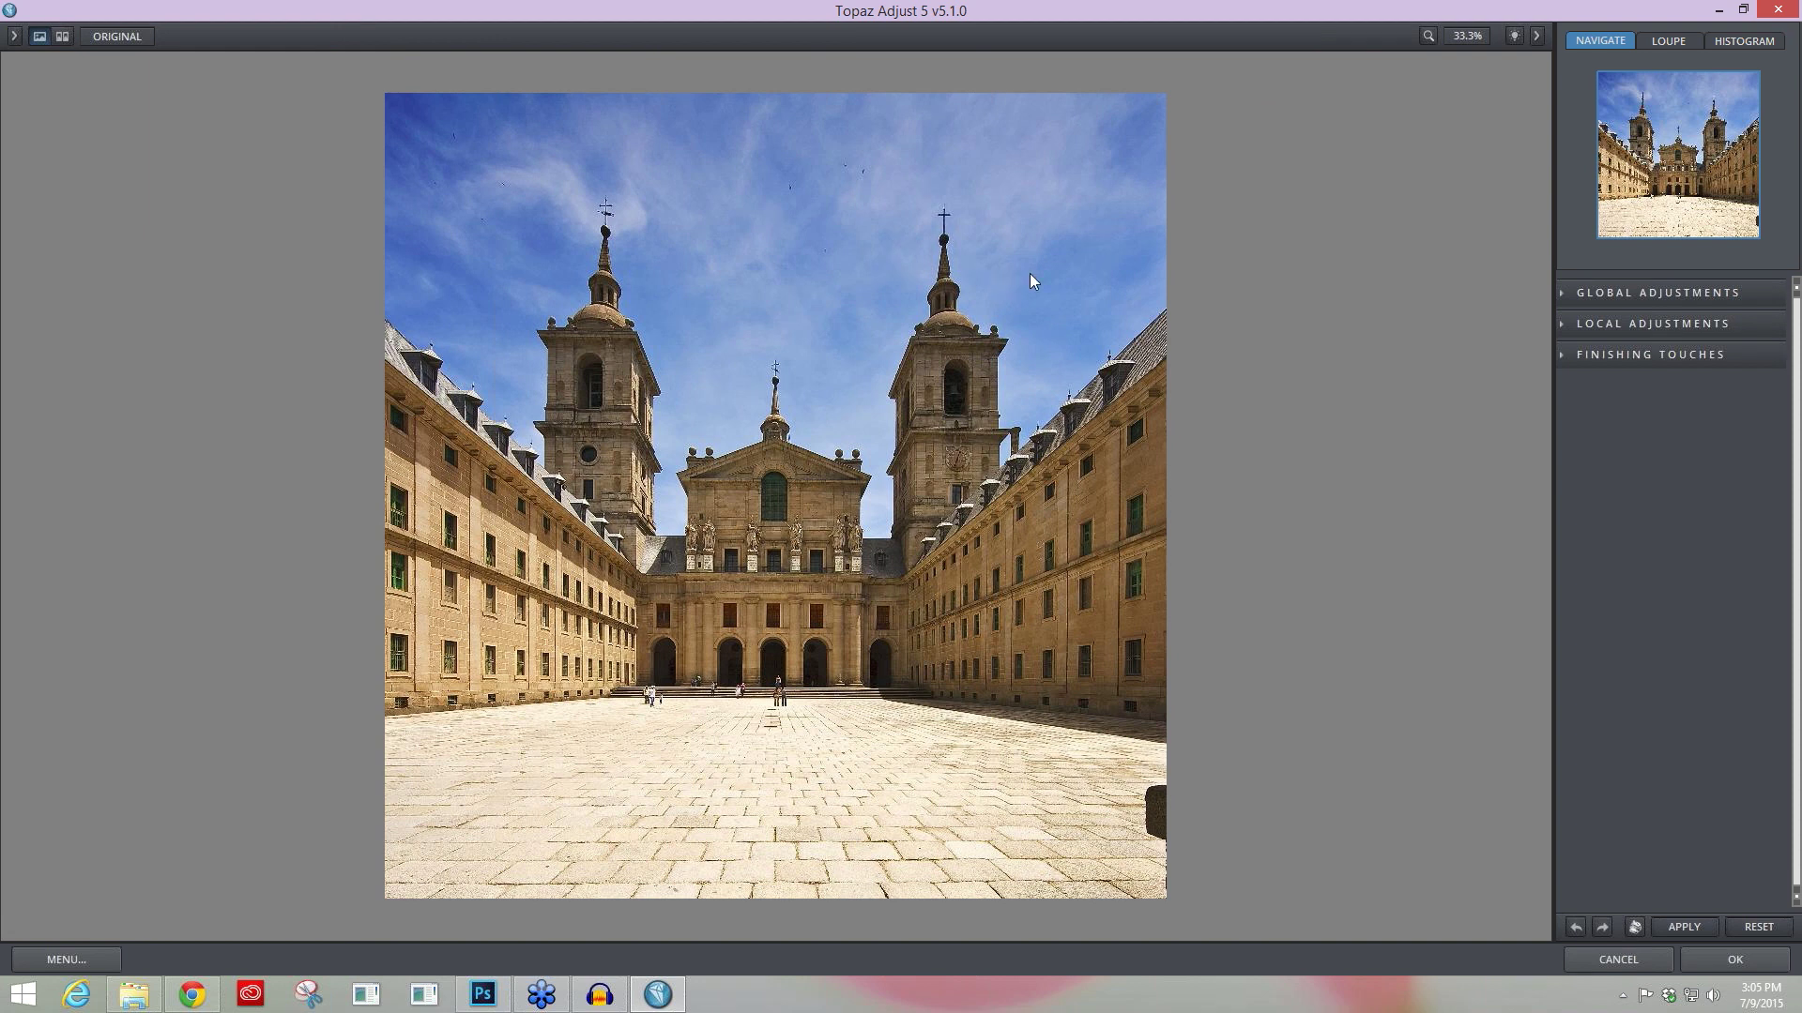
click(1562, 291)
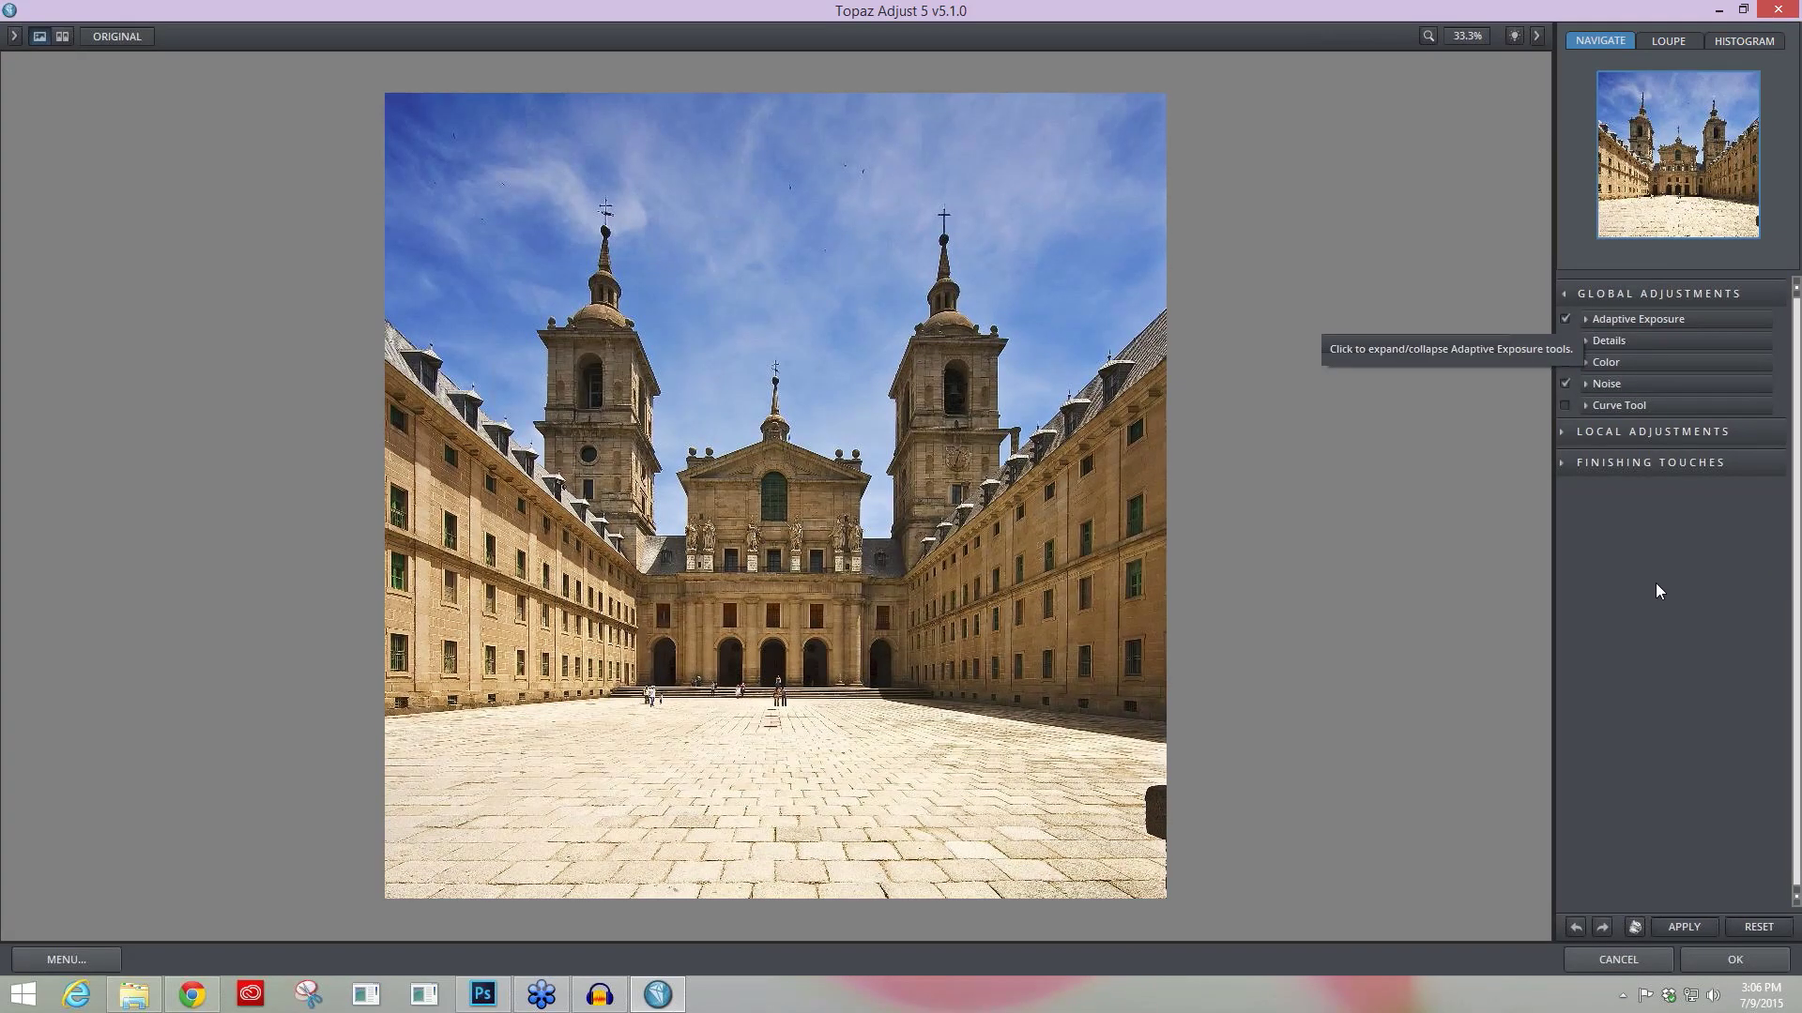
Step: Reset all adjustments, raise Adaptive Exposure to 0.53, and drop Regions to 1
click(1758, 927)
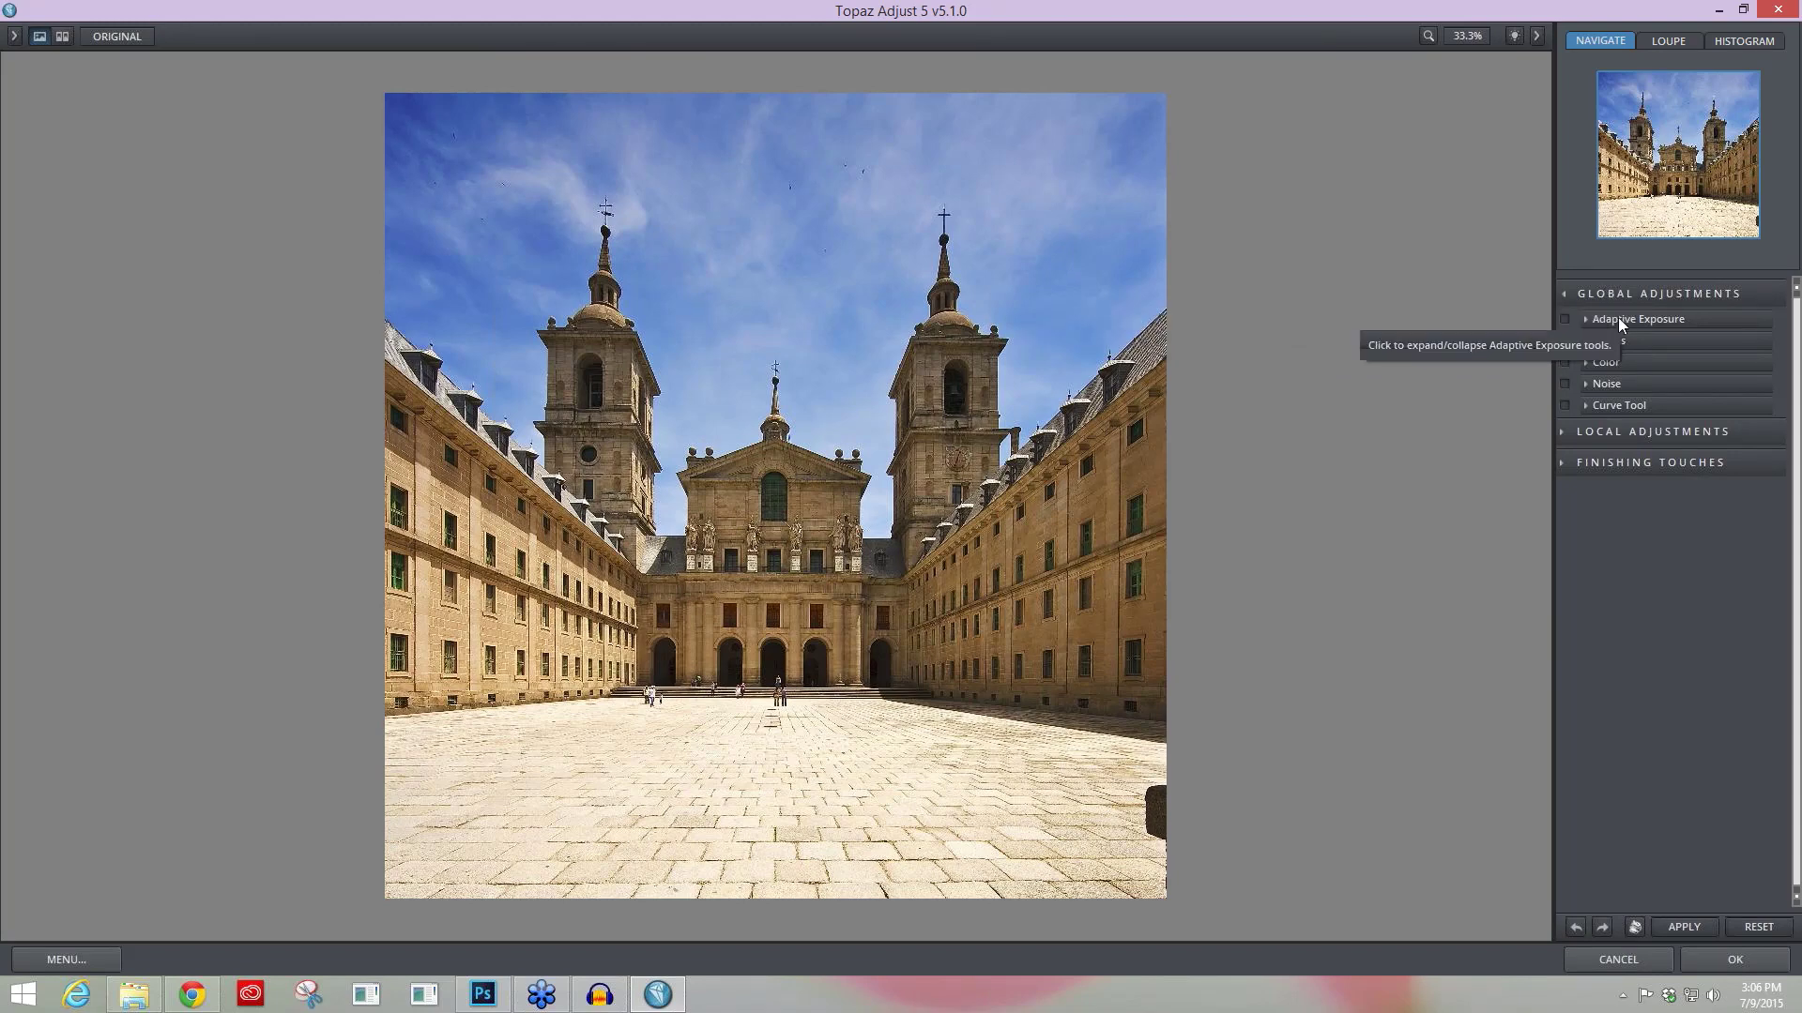
click(1585, 319)
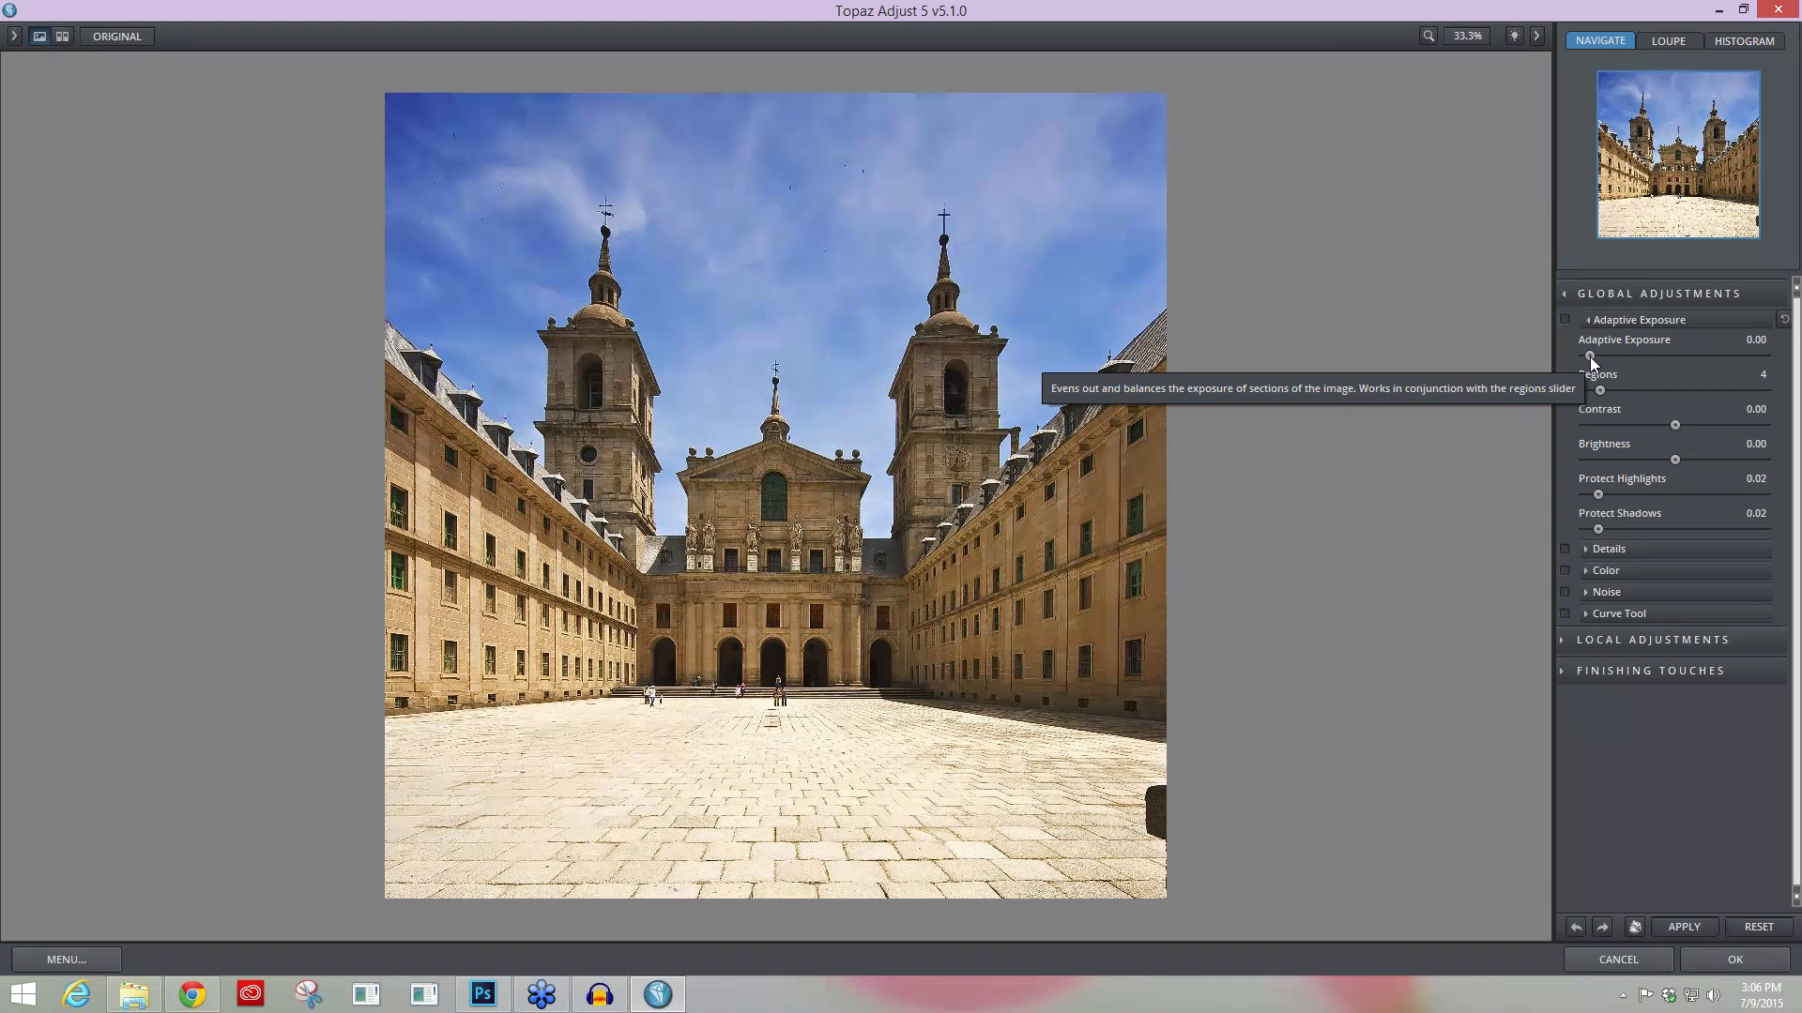
click(1590, 356)
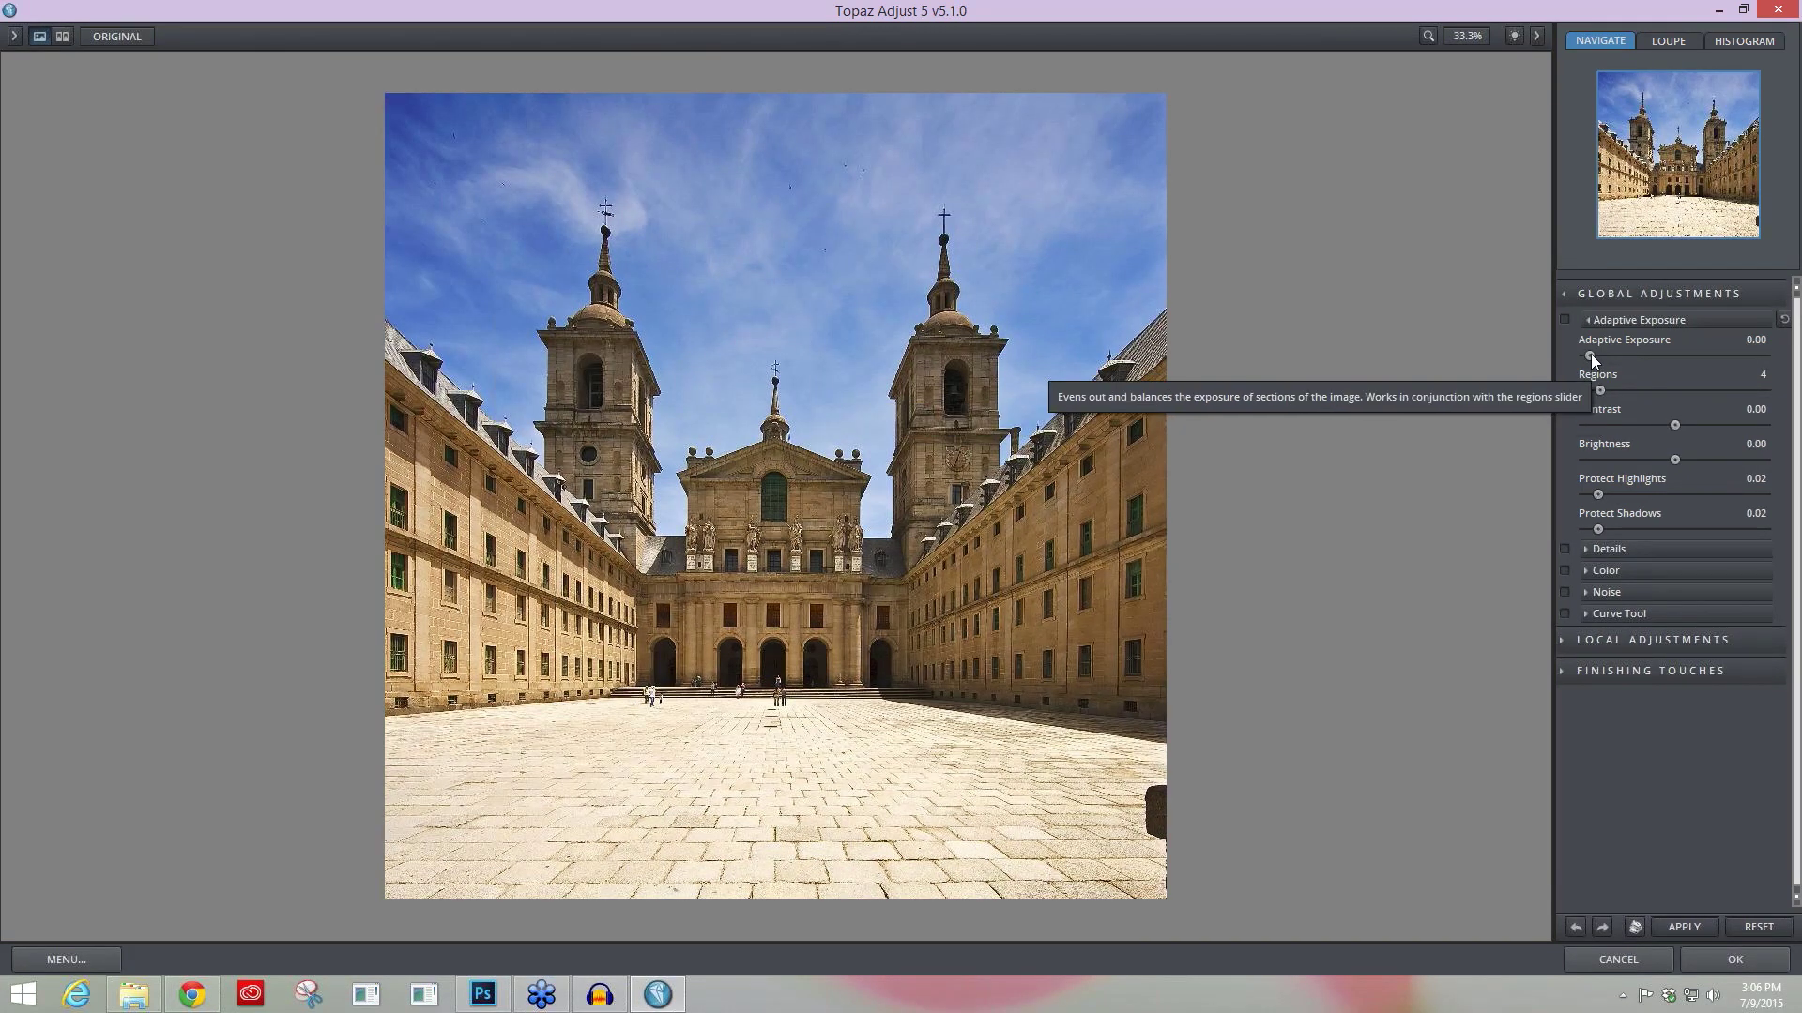
drag(1589, 355, 1635, 357)
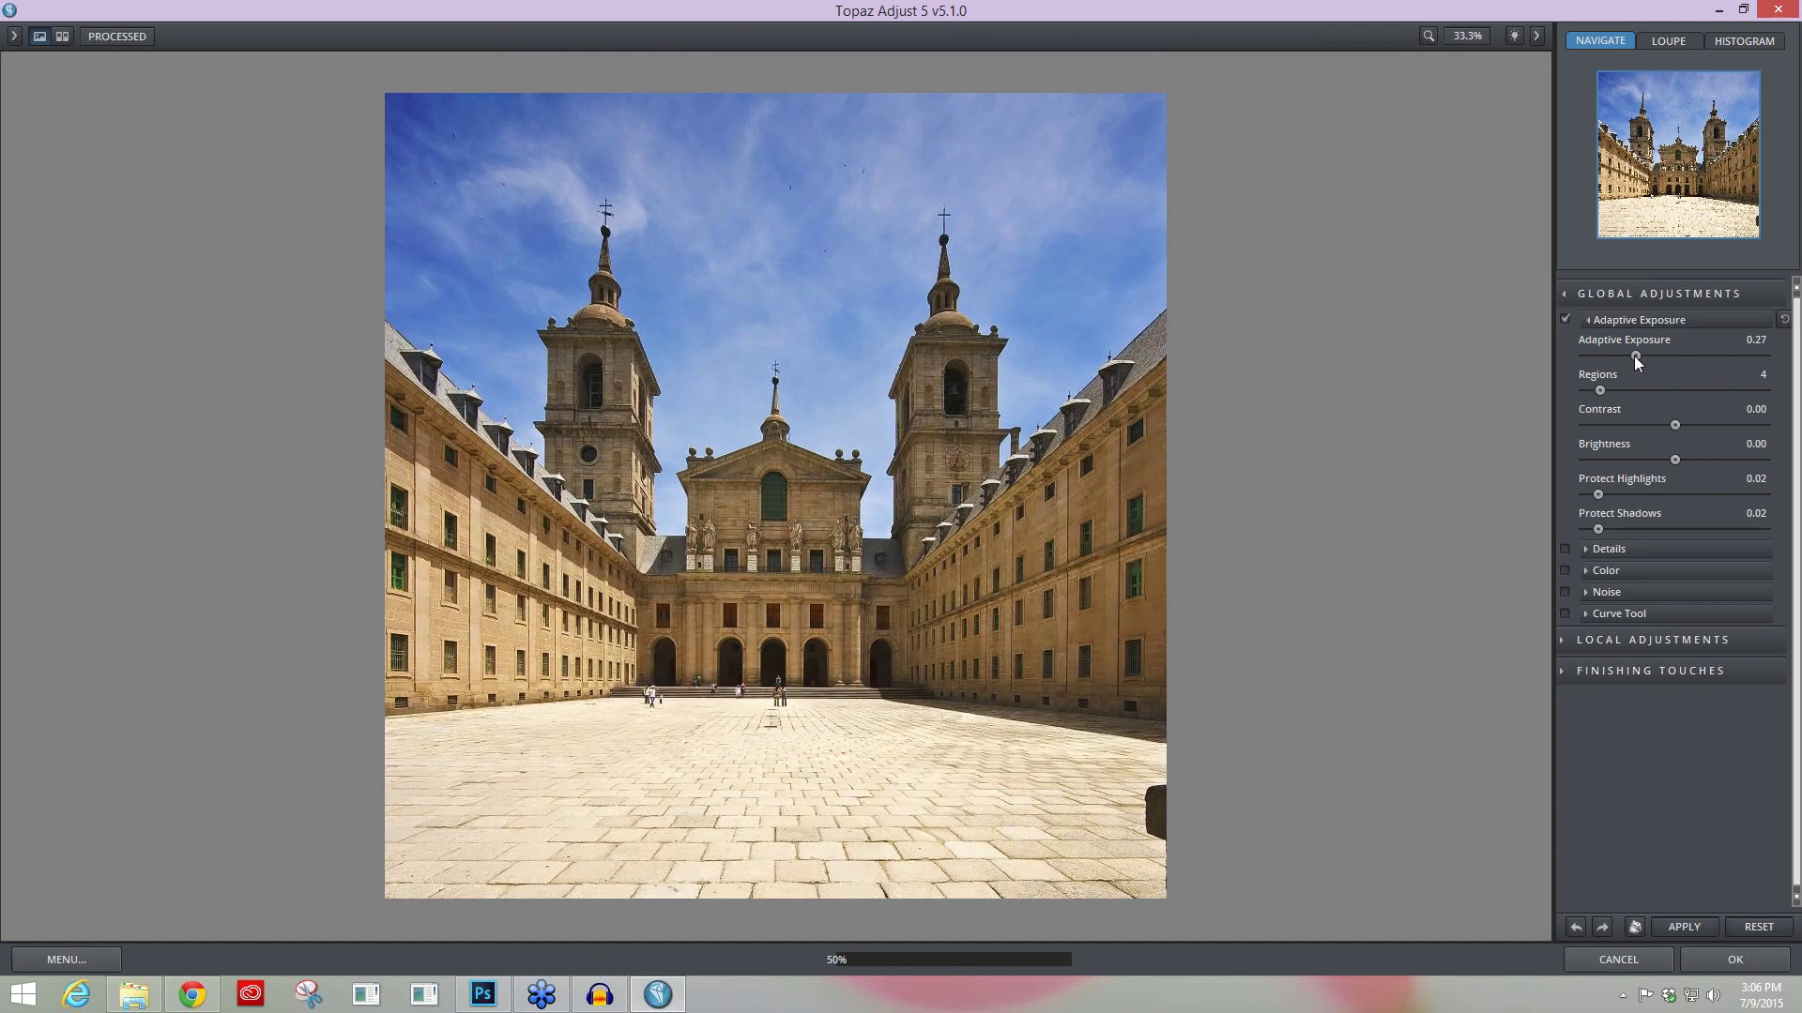
drag(1634, 356, 1674, 359)
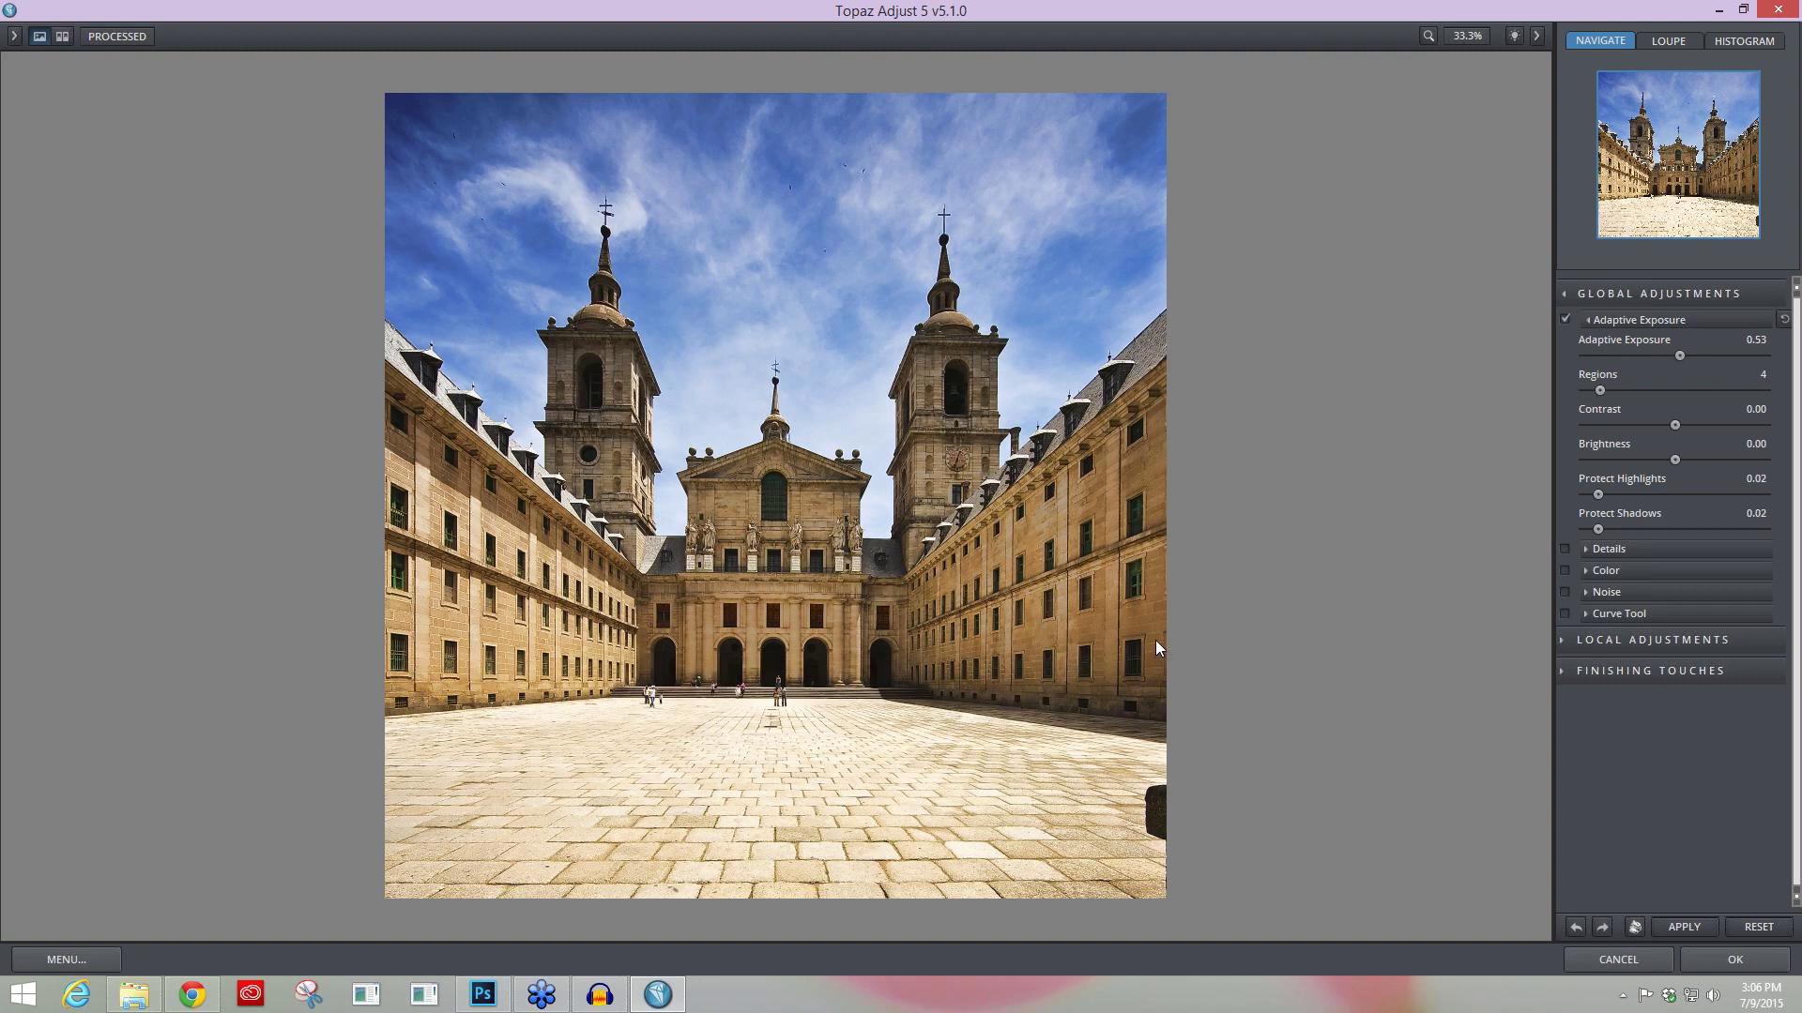
click(1590, 388)
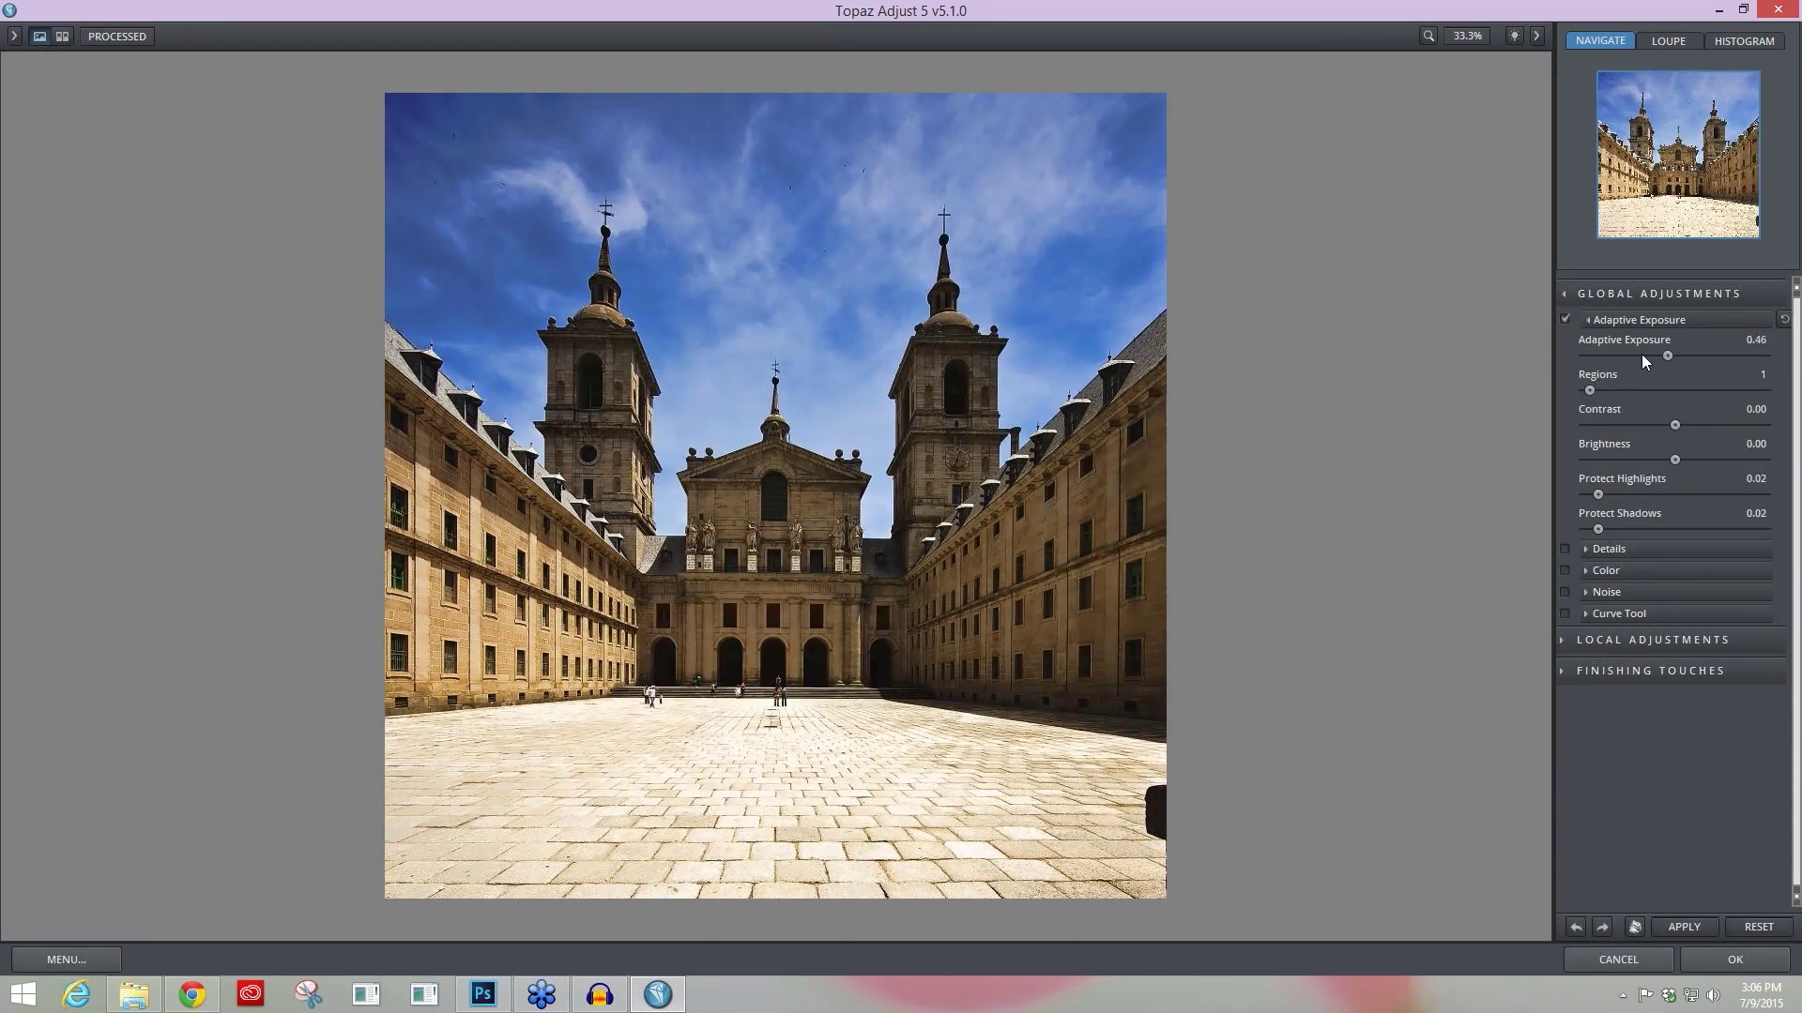
Step: Try a higher Adaptive Exposure, then undo the change
click(1619, 355)
drag(1619, 357, 1698, 356)
key(ctrl+z)
Step: Increase Regions in steps from 6 through 15 and 18 up to 22
click(1604, 390)
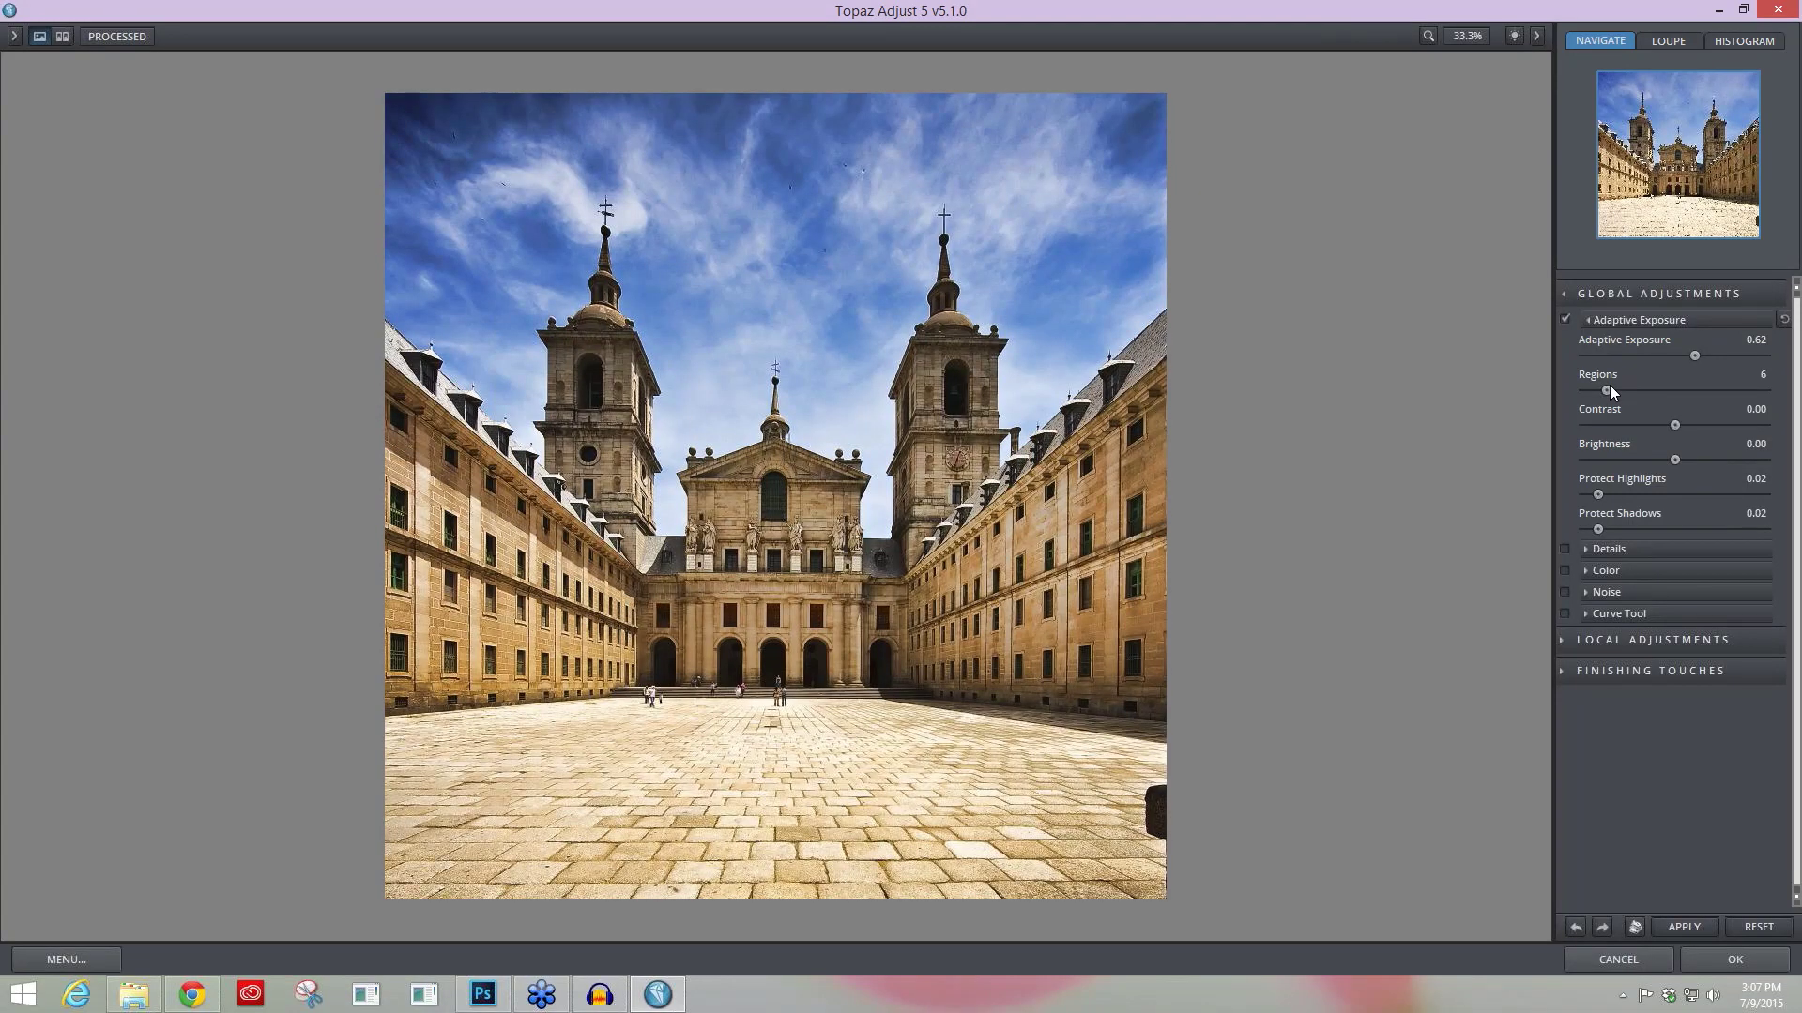
drag(1610, 386, 1635, 390)
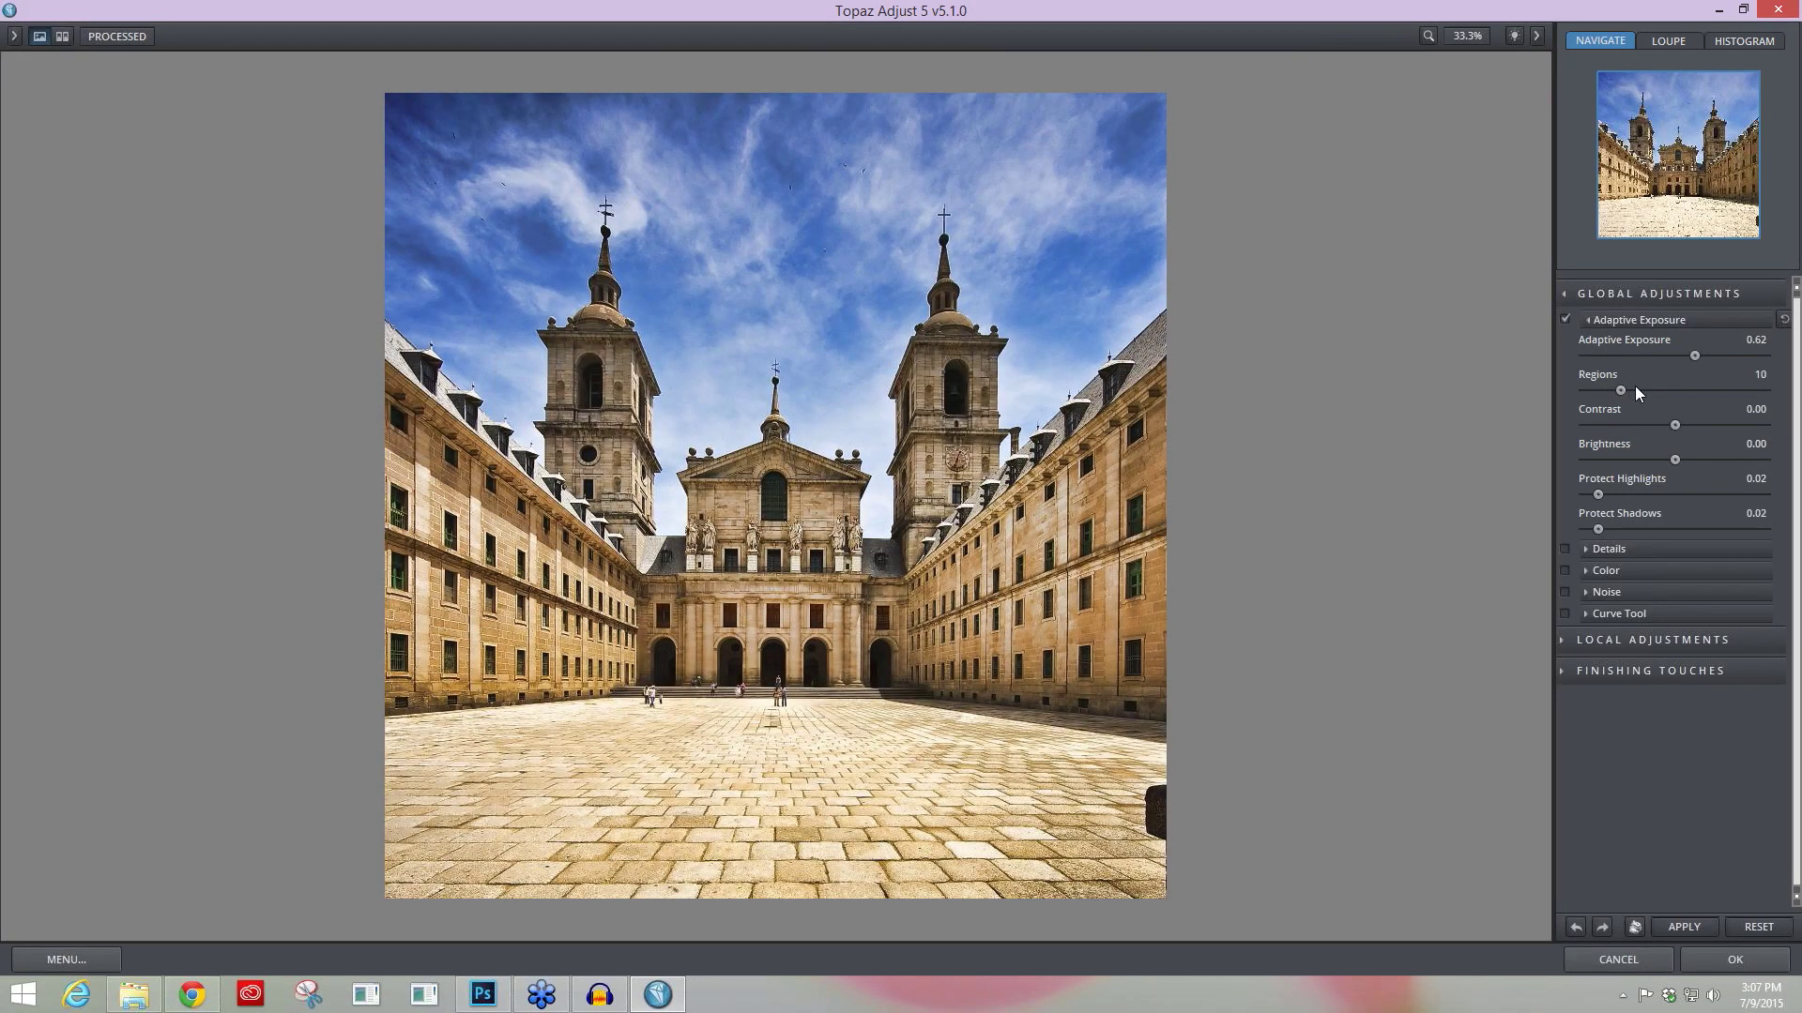
click(1635, 389)
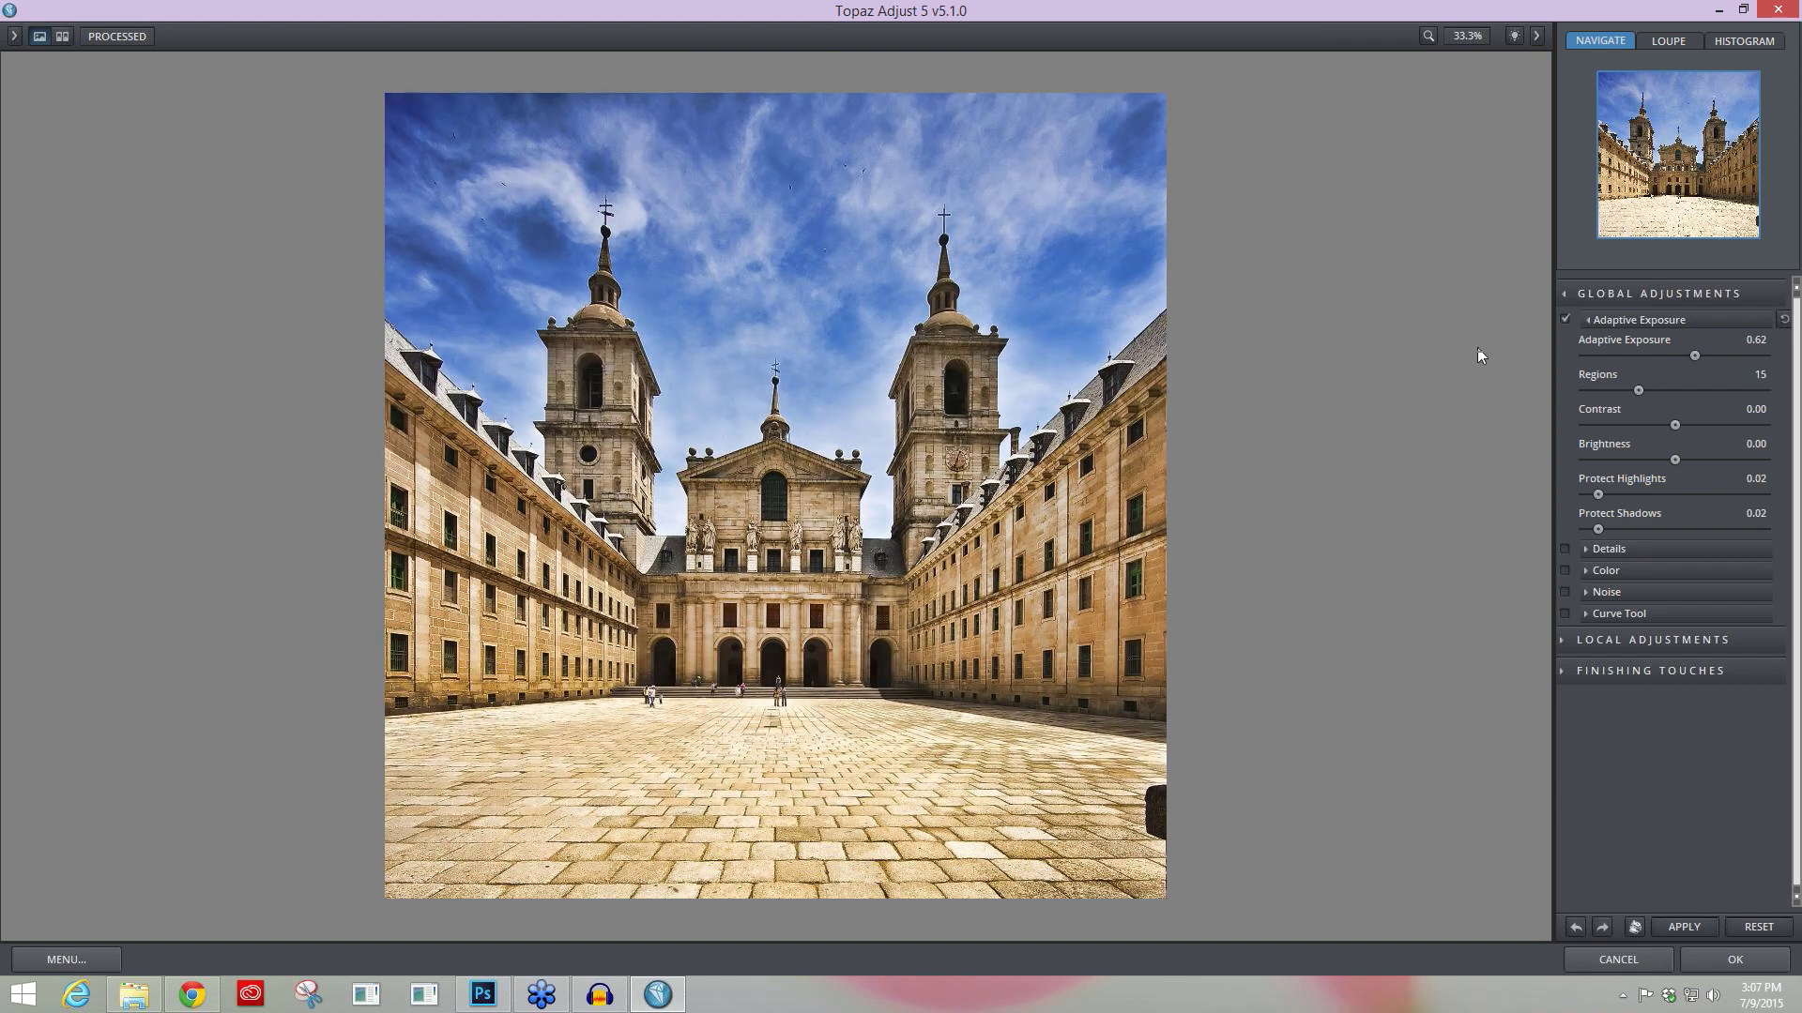
key(Right)
key(Right)
key(Right)
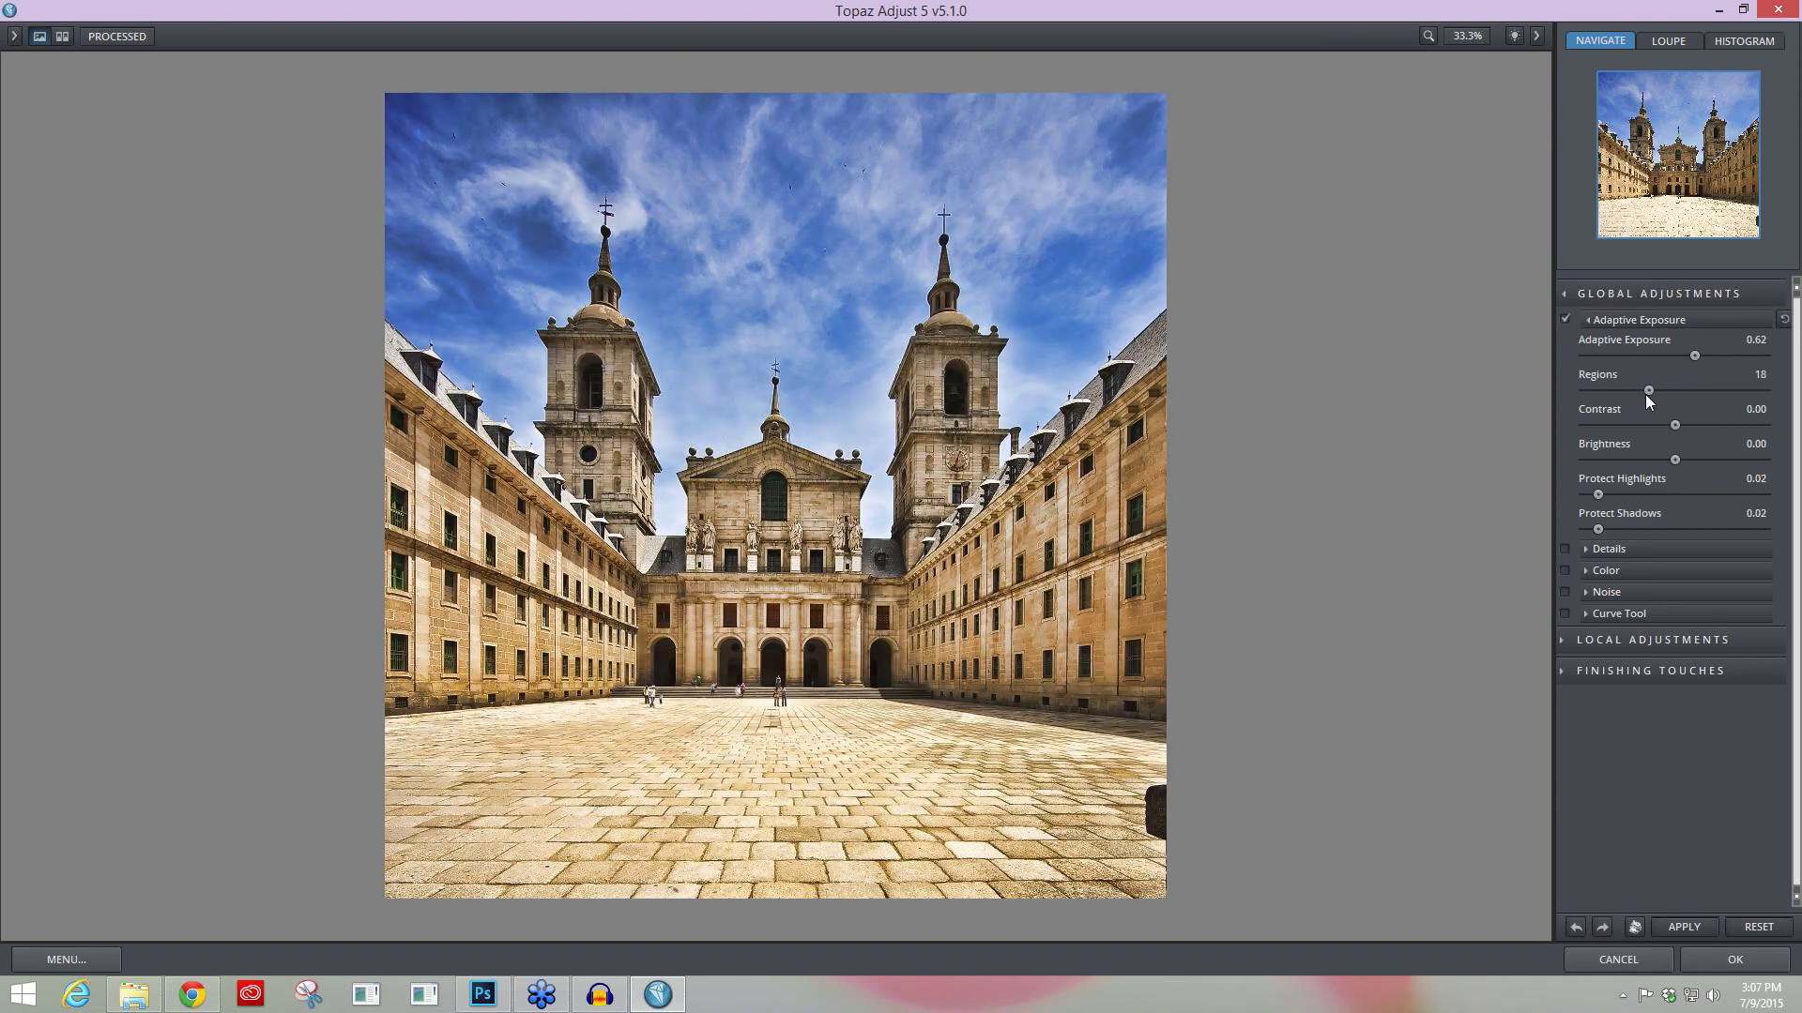
drag(1648, 390, 1660, 390)
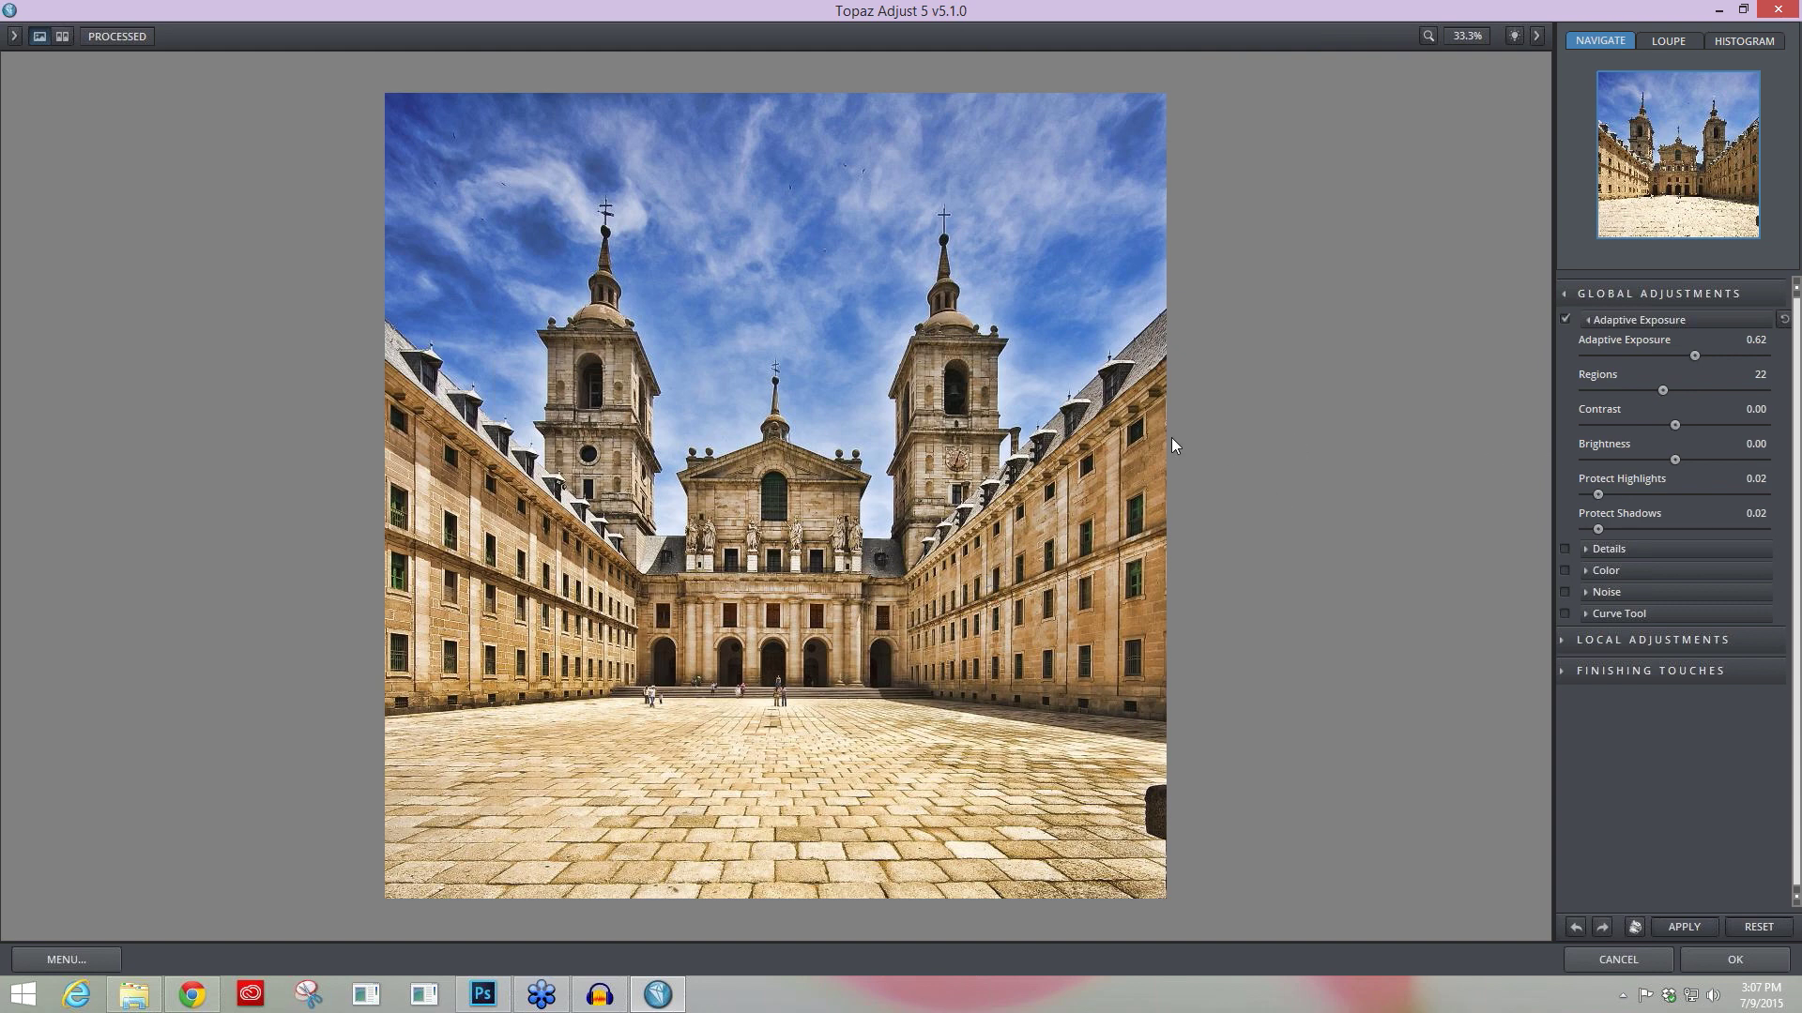
Step: Lower Adaptive Exposure to 0.41 and bring Regions down to 29
click(1688, 389)
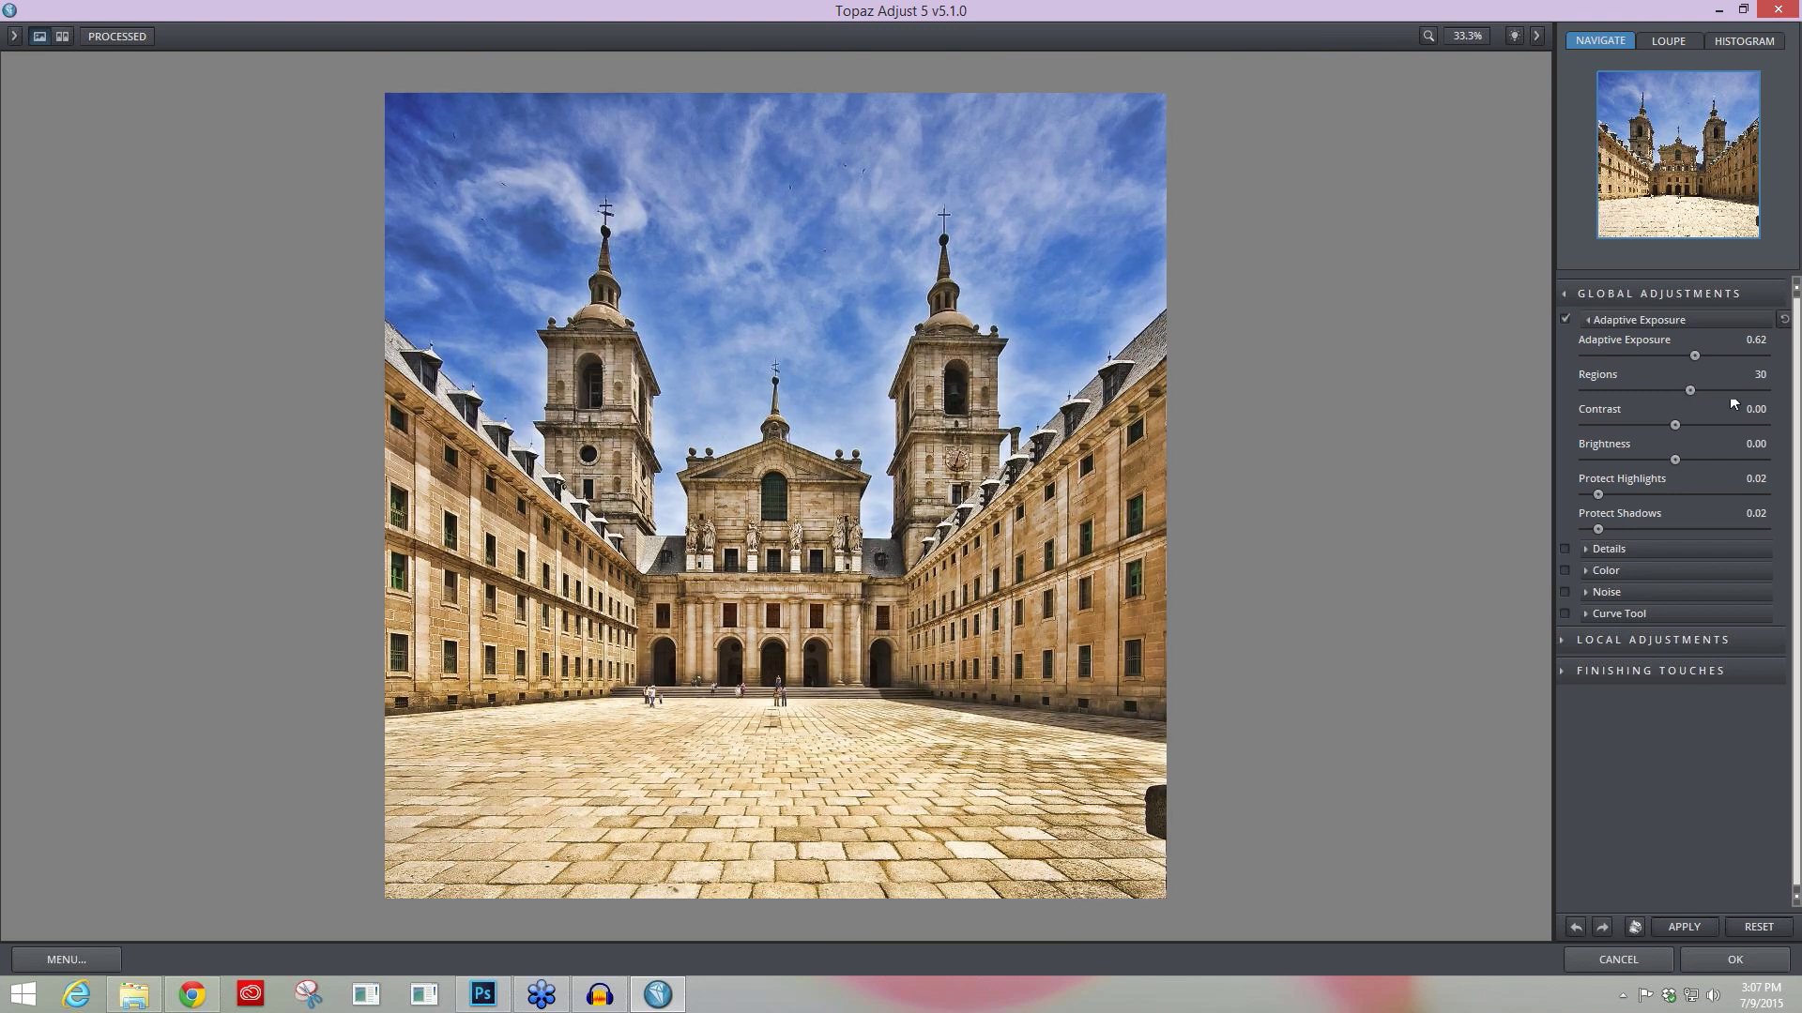
scroll(1733, 404, up, 6)
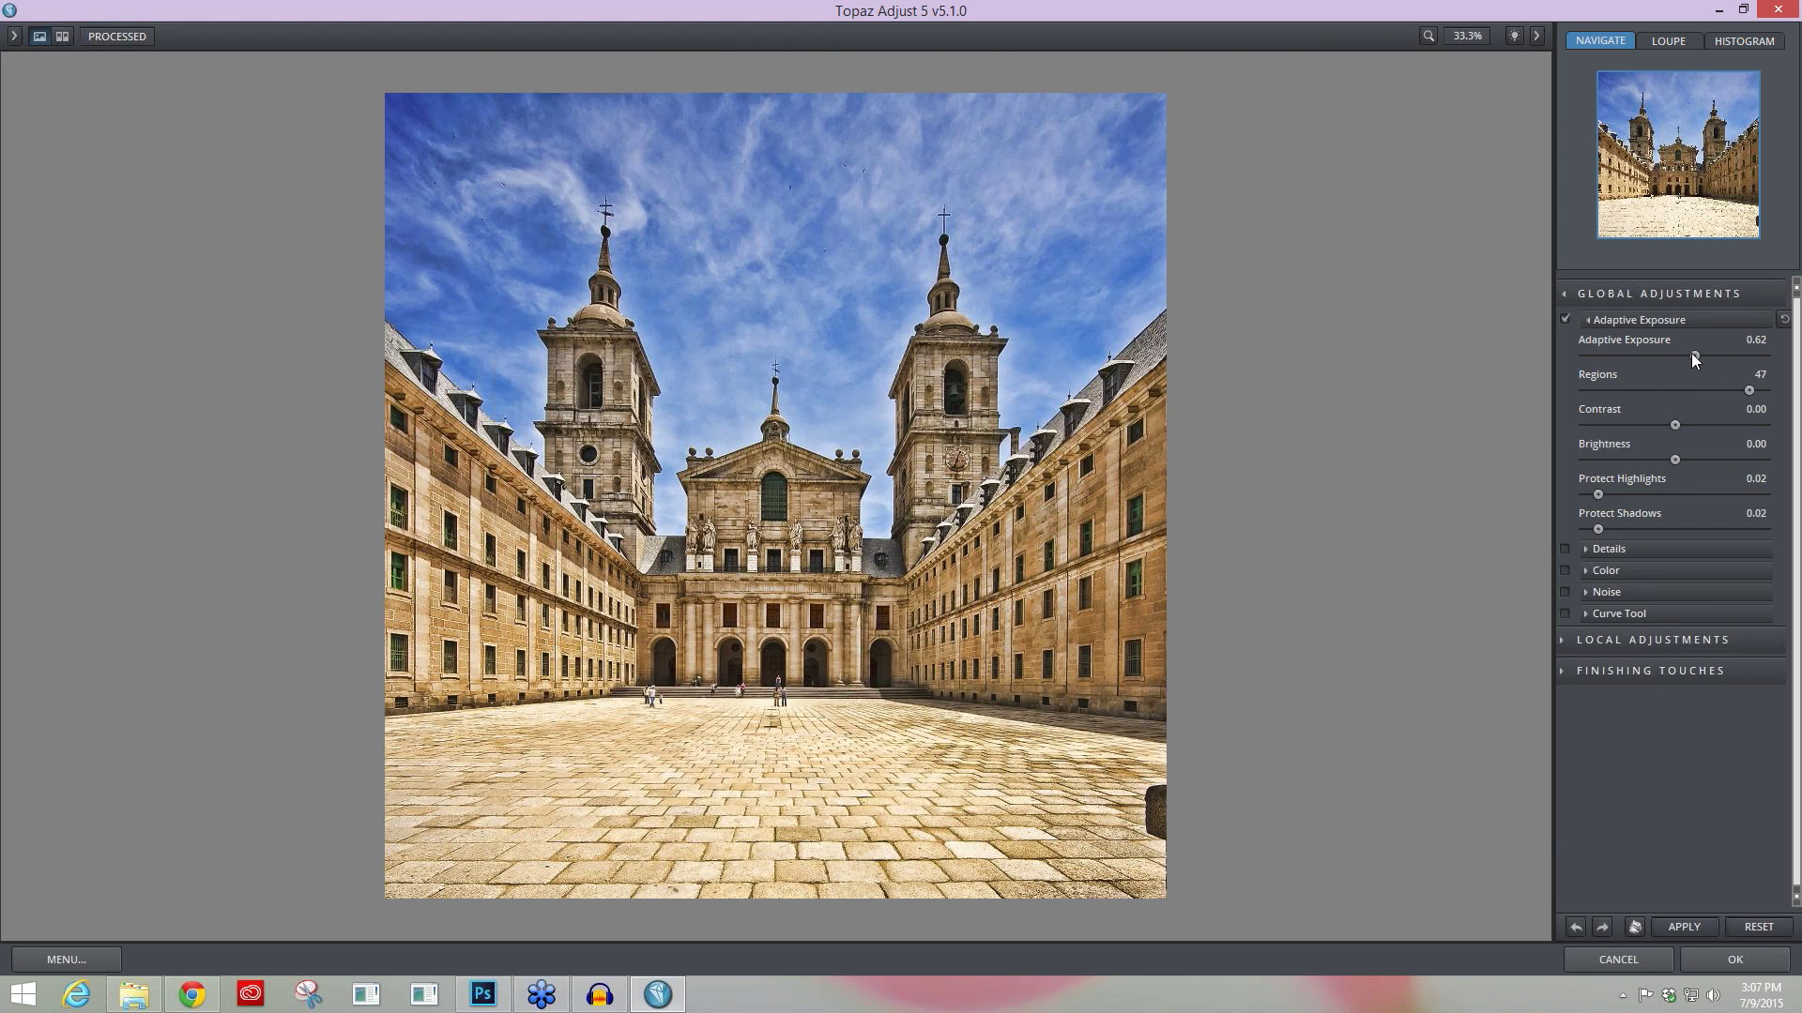
drag(1682, 356, 1672, 356)
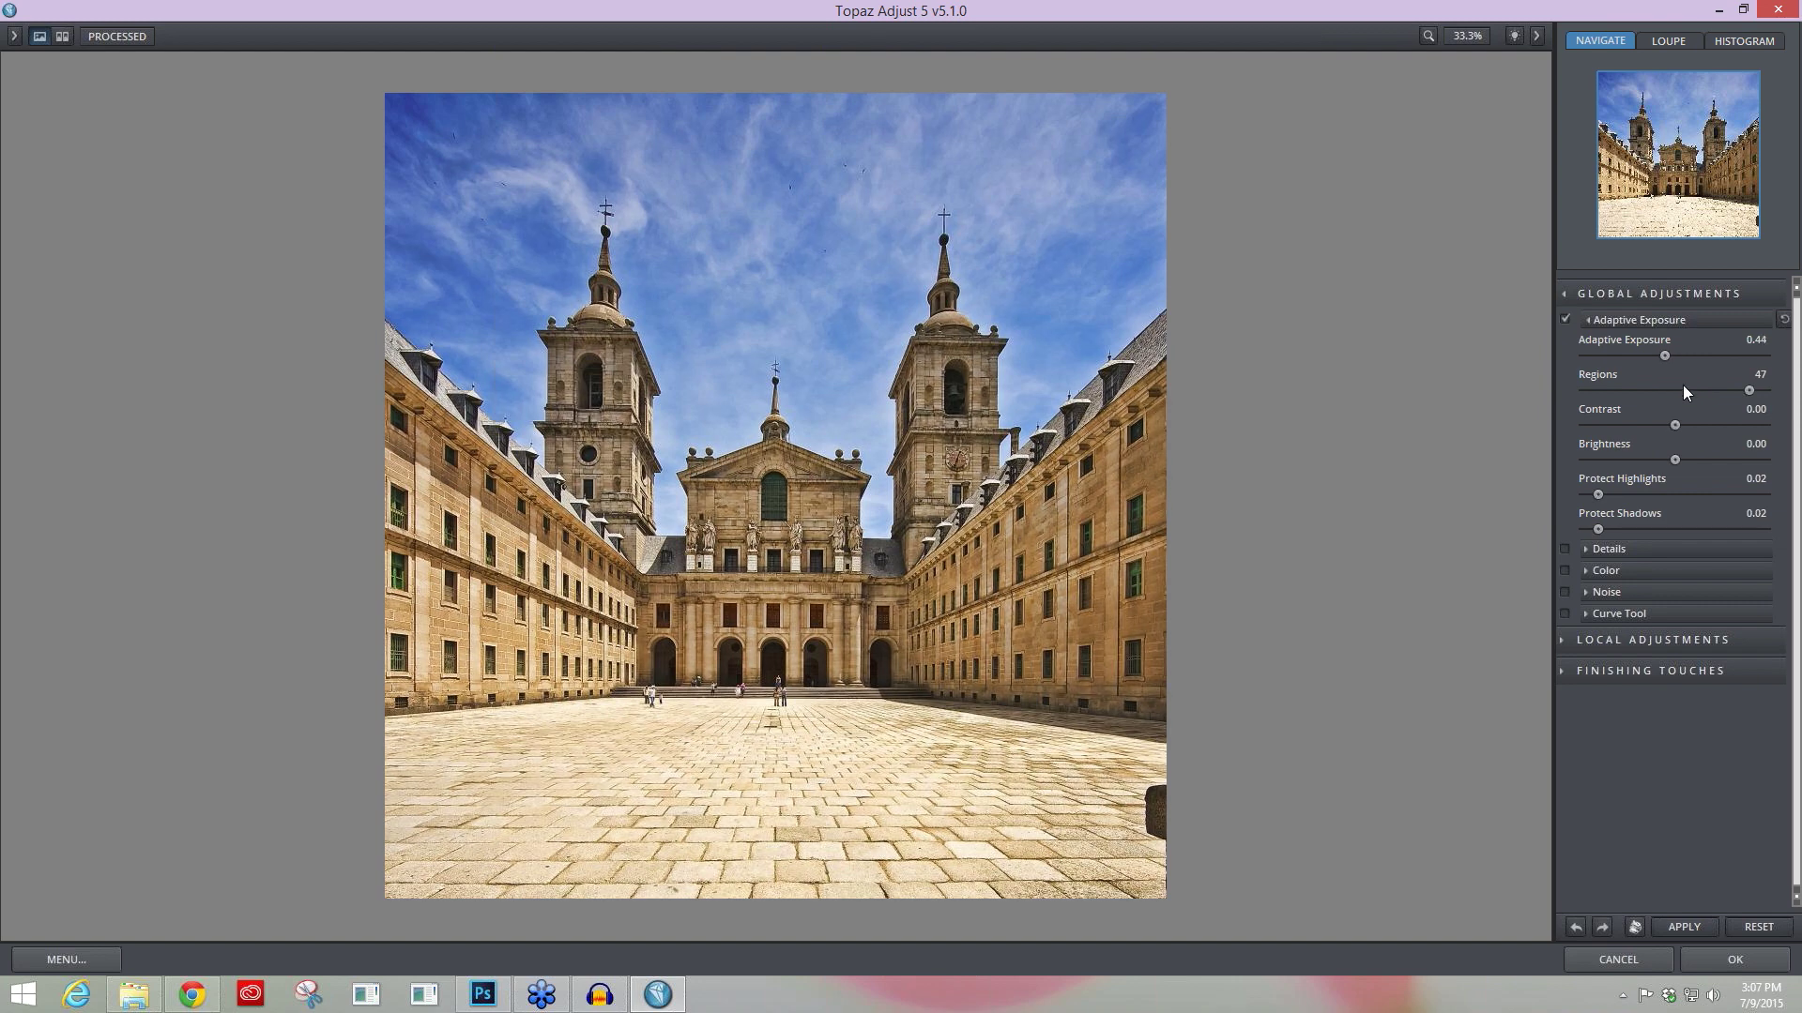
click(1683, 389)
Step: Trim Regions to 27, raise Adaptive Exposure to 0.36, and collapse its settings
click(1678, 390)
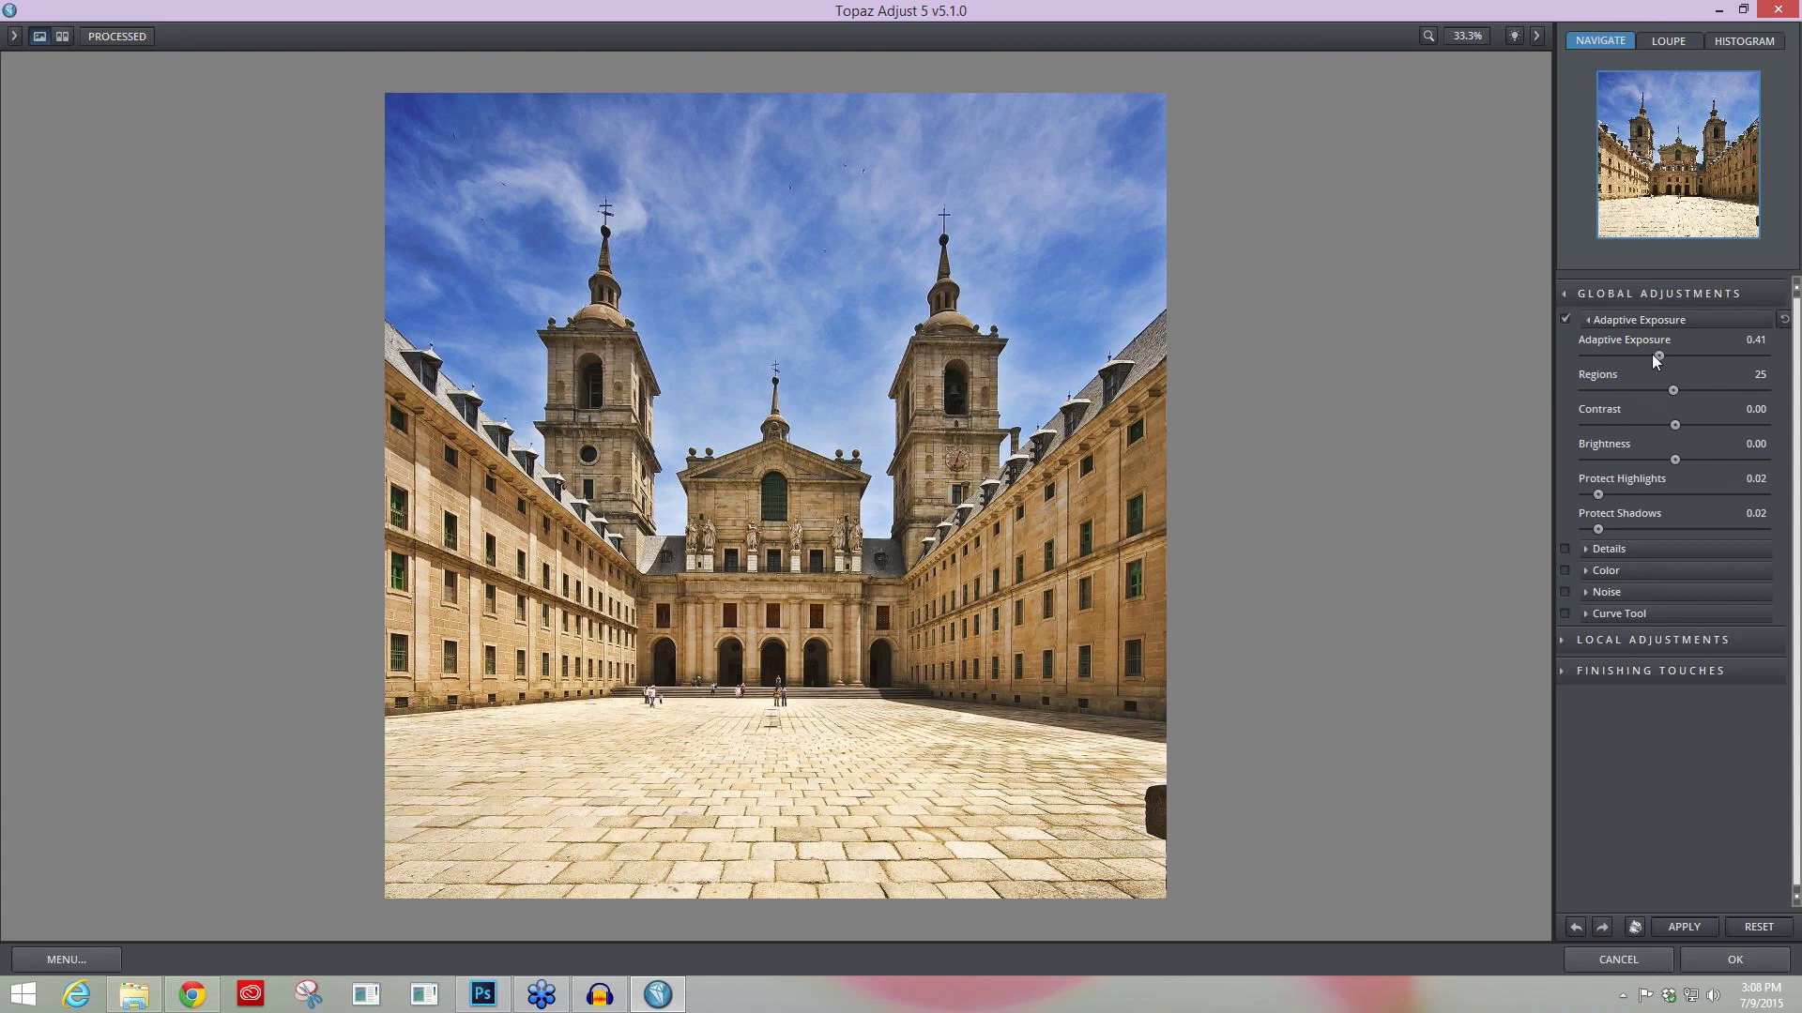
drag(1643, 356, 1651, 355)
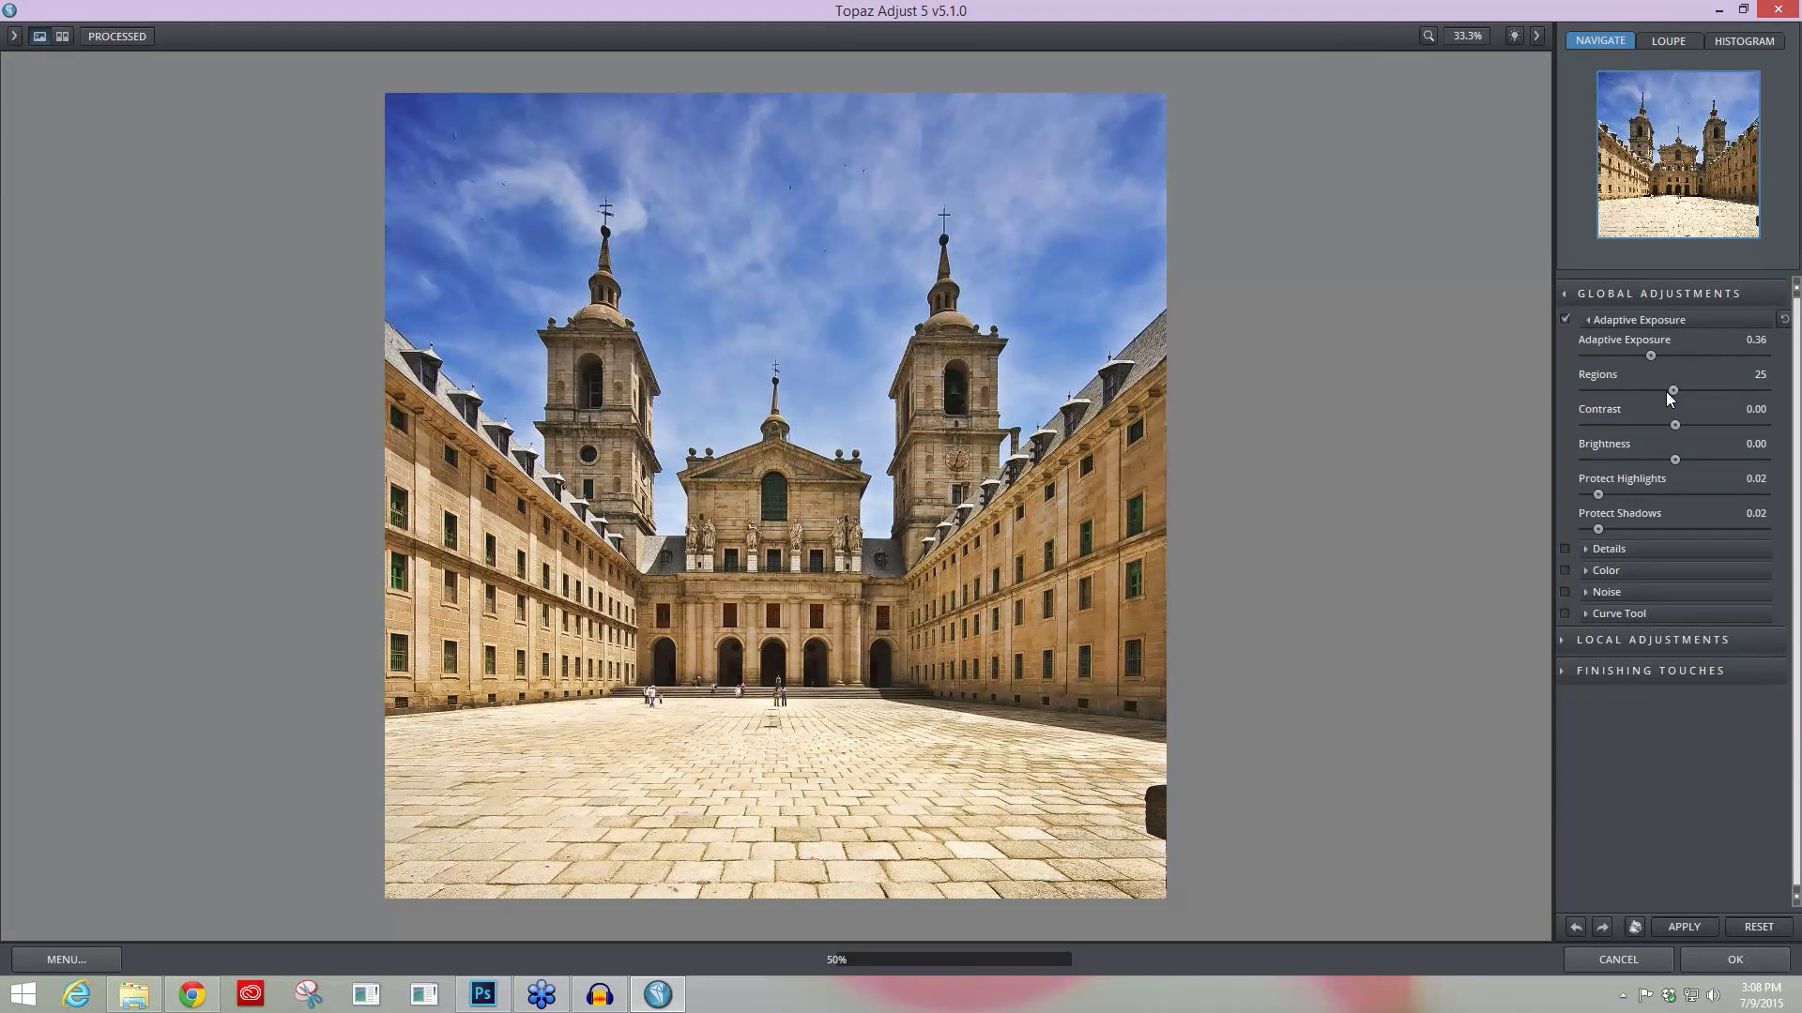
click(1586, 320)
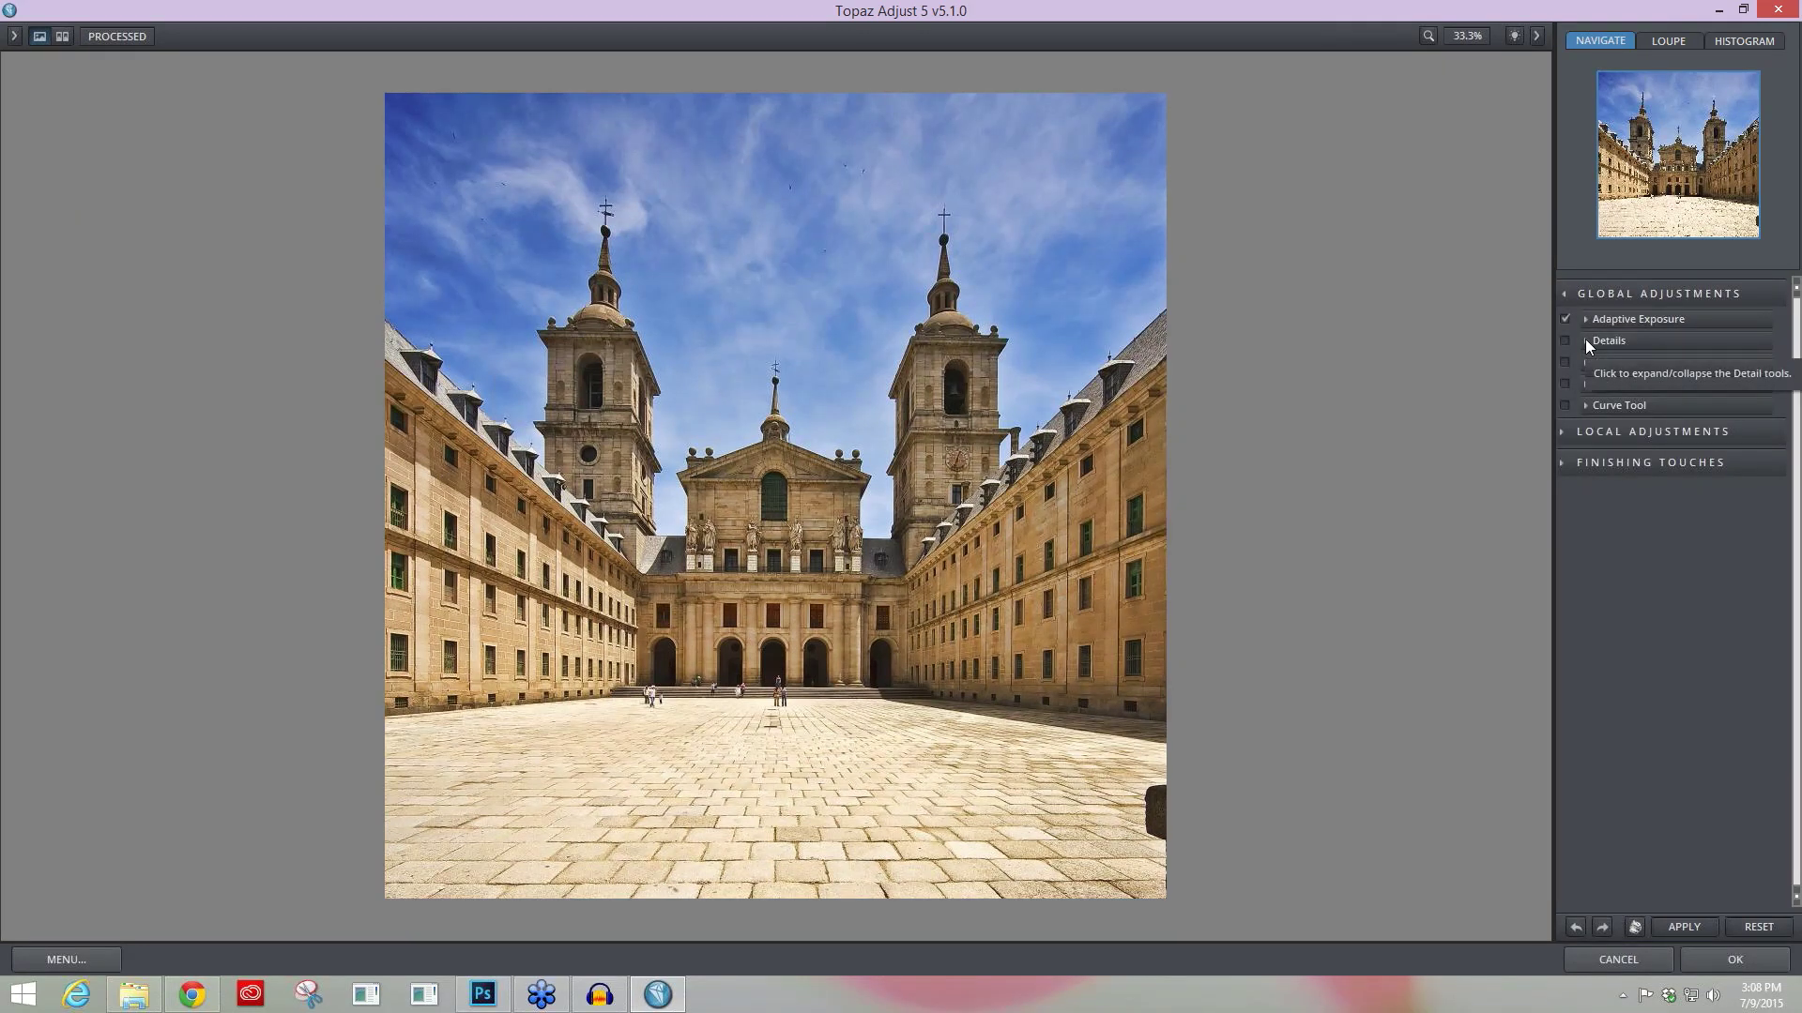
click(1584, 342)
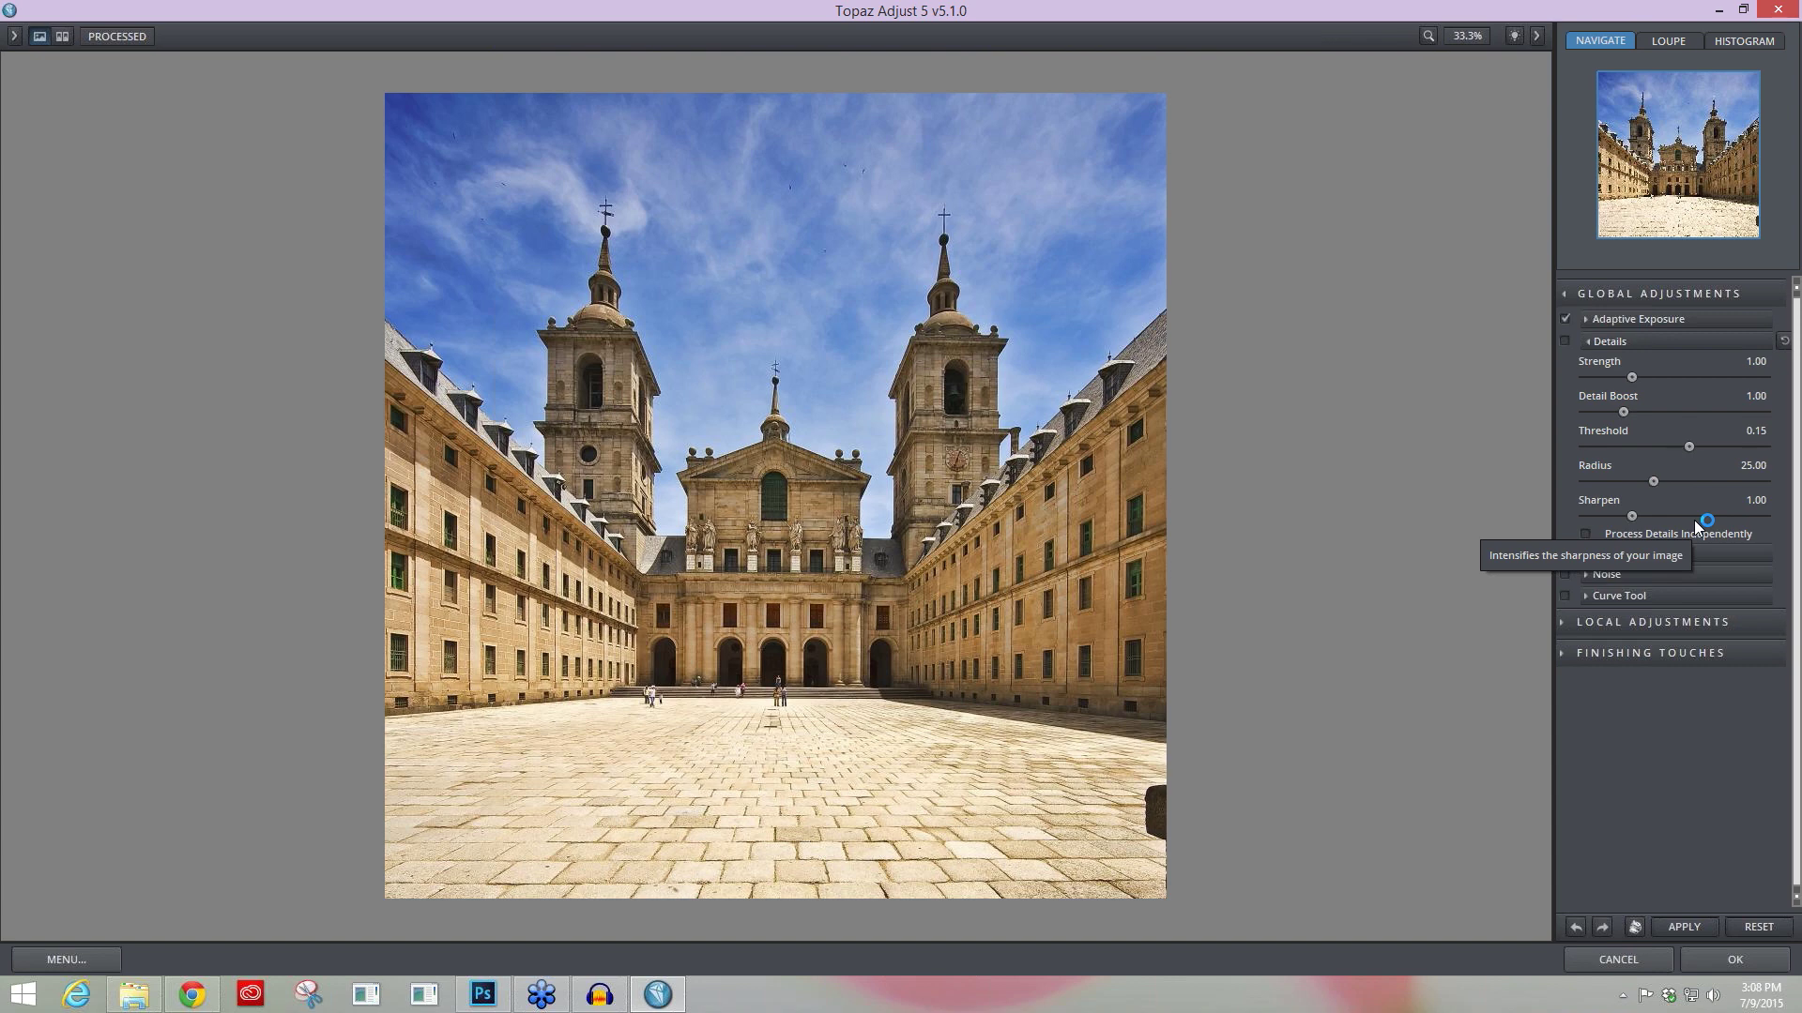
Step: Zoom to 100% on the courtyard paving, compare with the original, then enable Details
key(ctrl+plus)
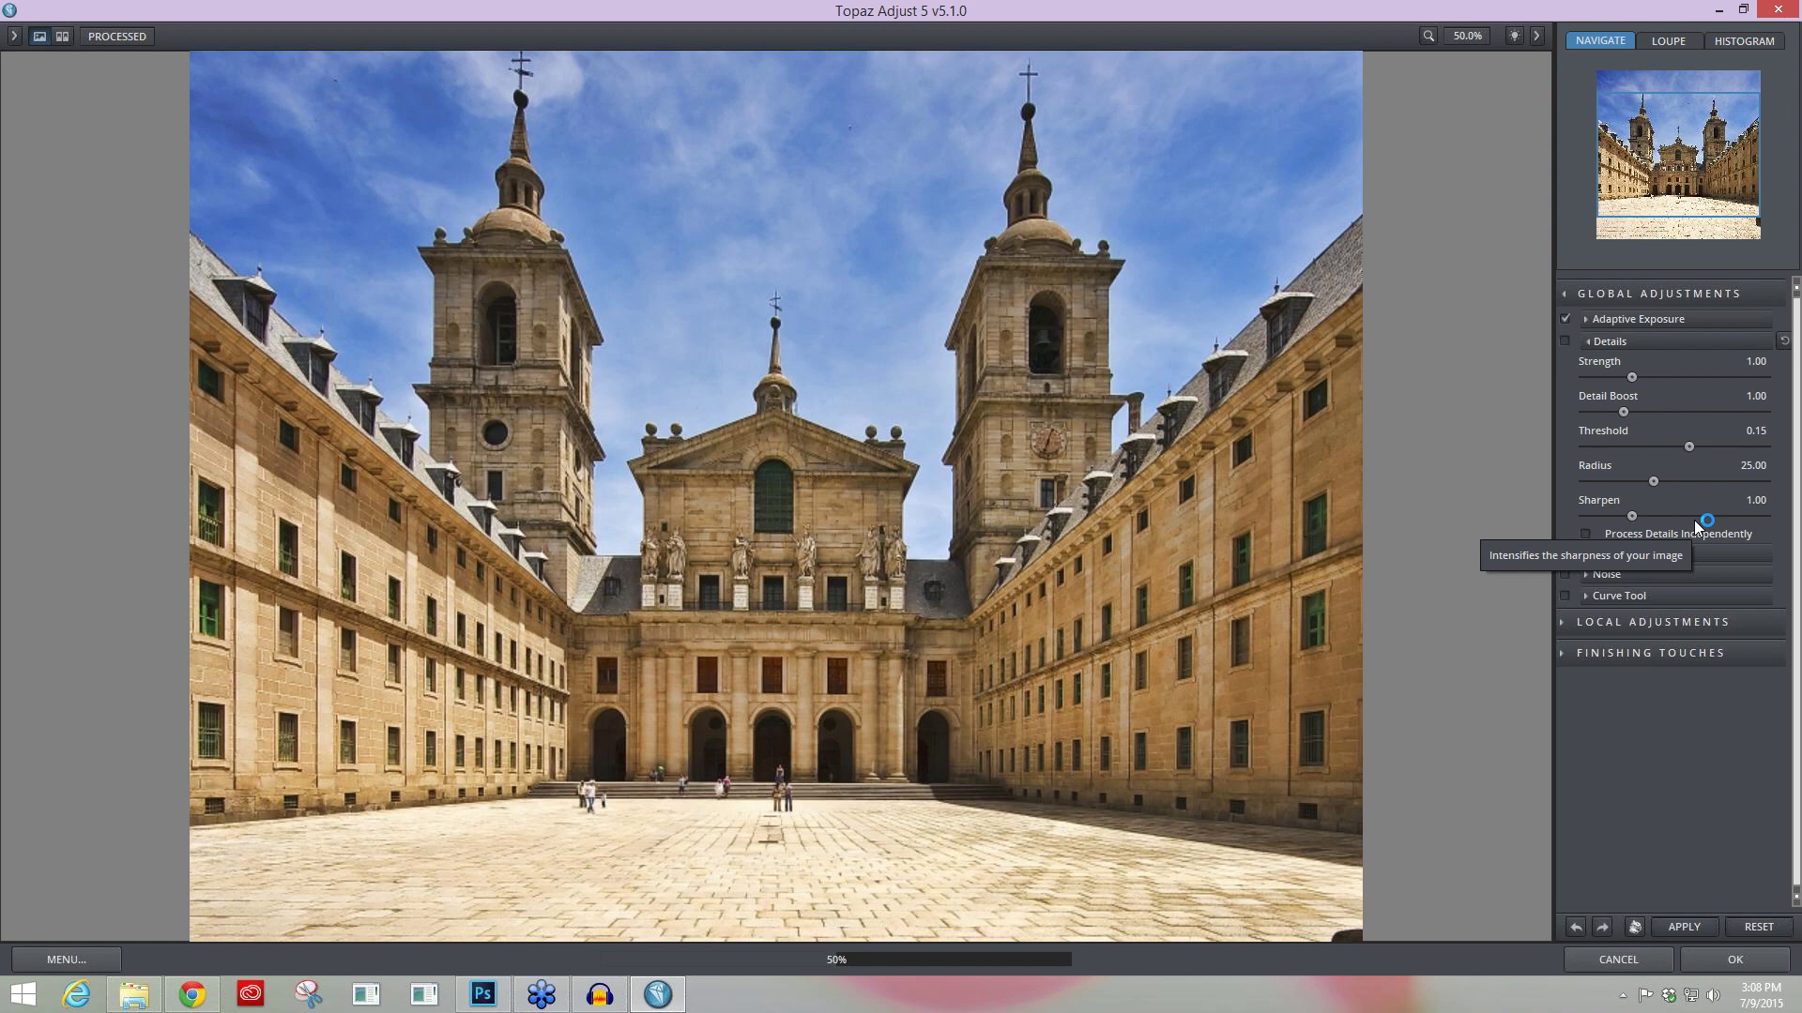
click(741, 793)
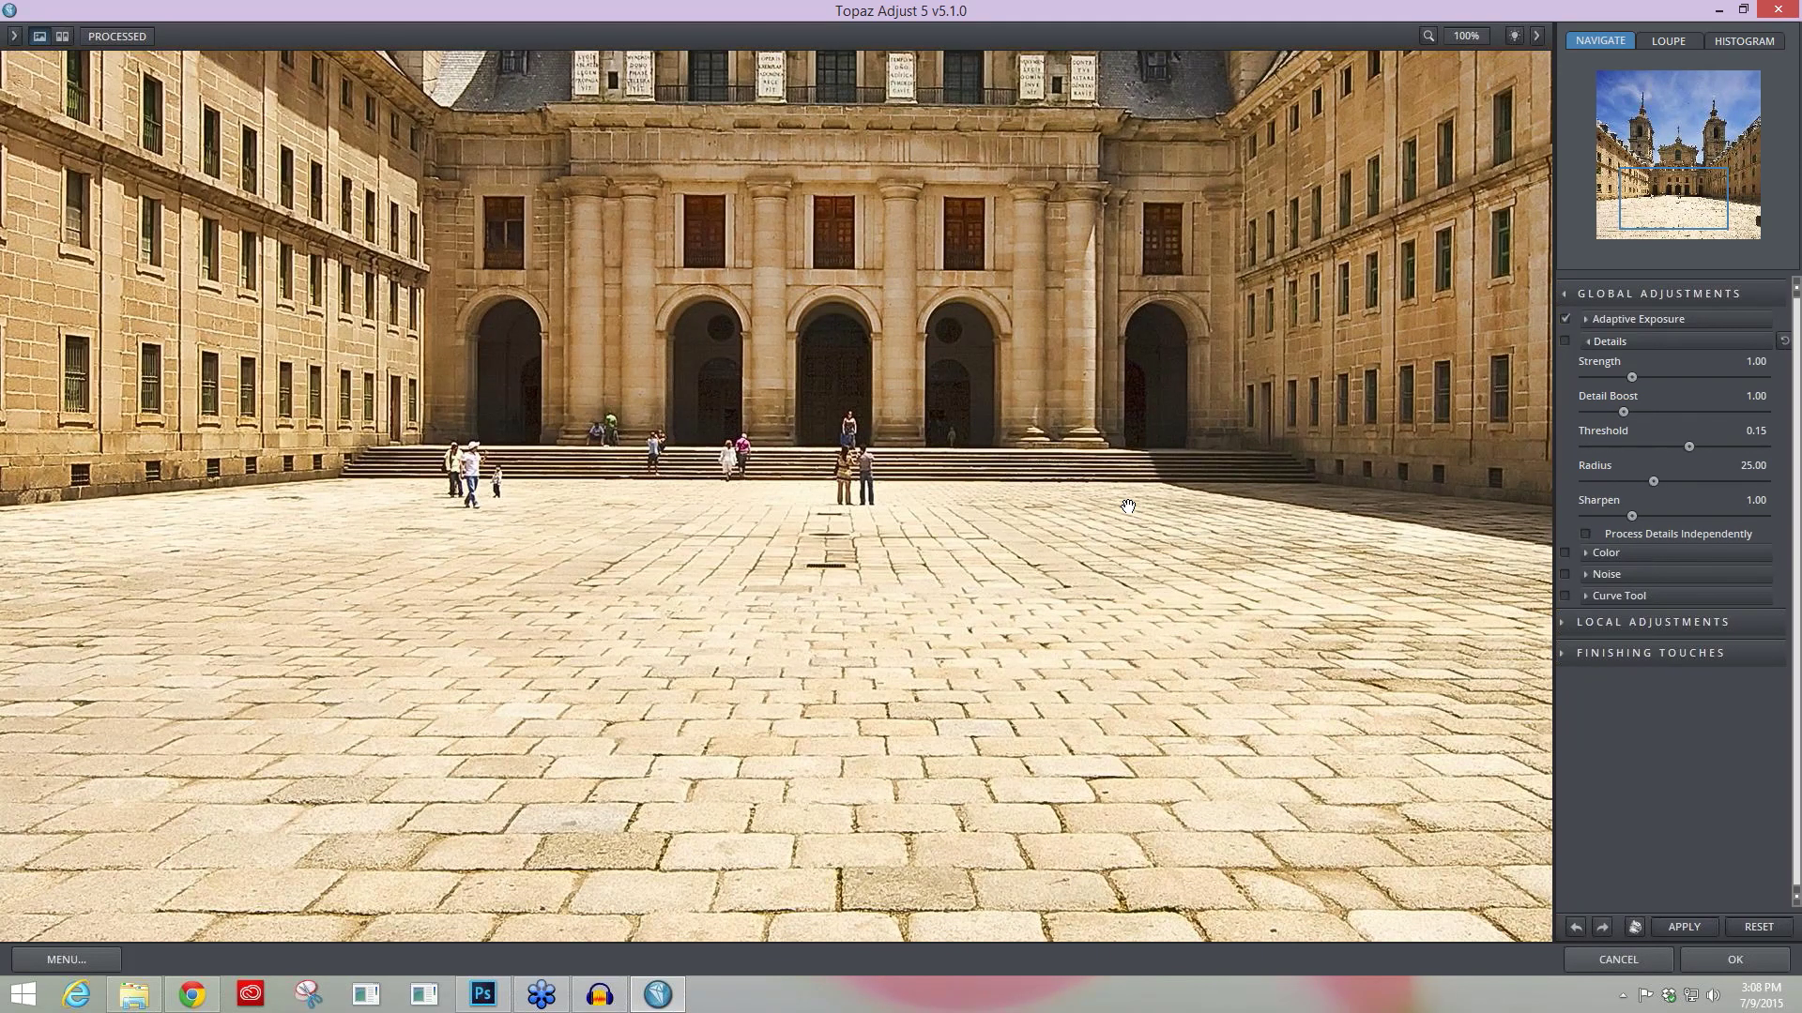
click(1127, 507)
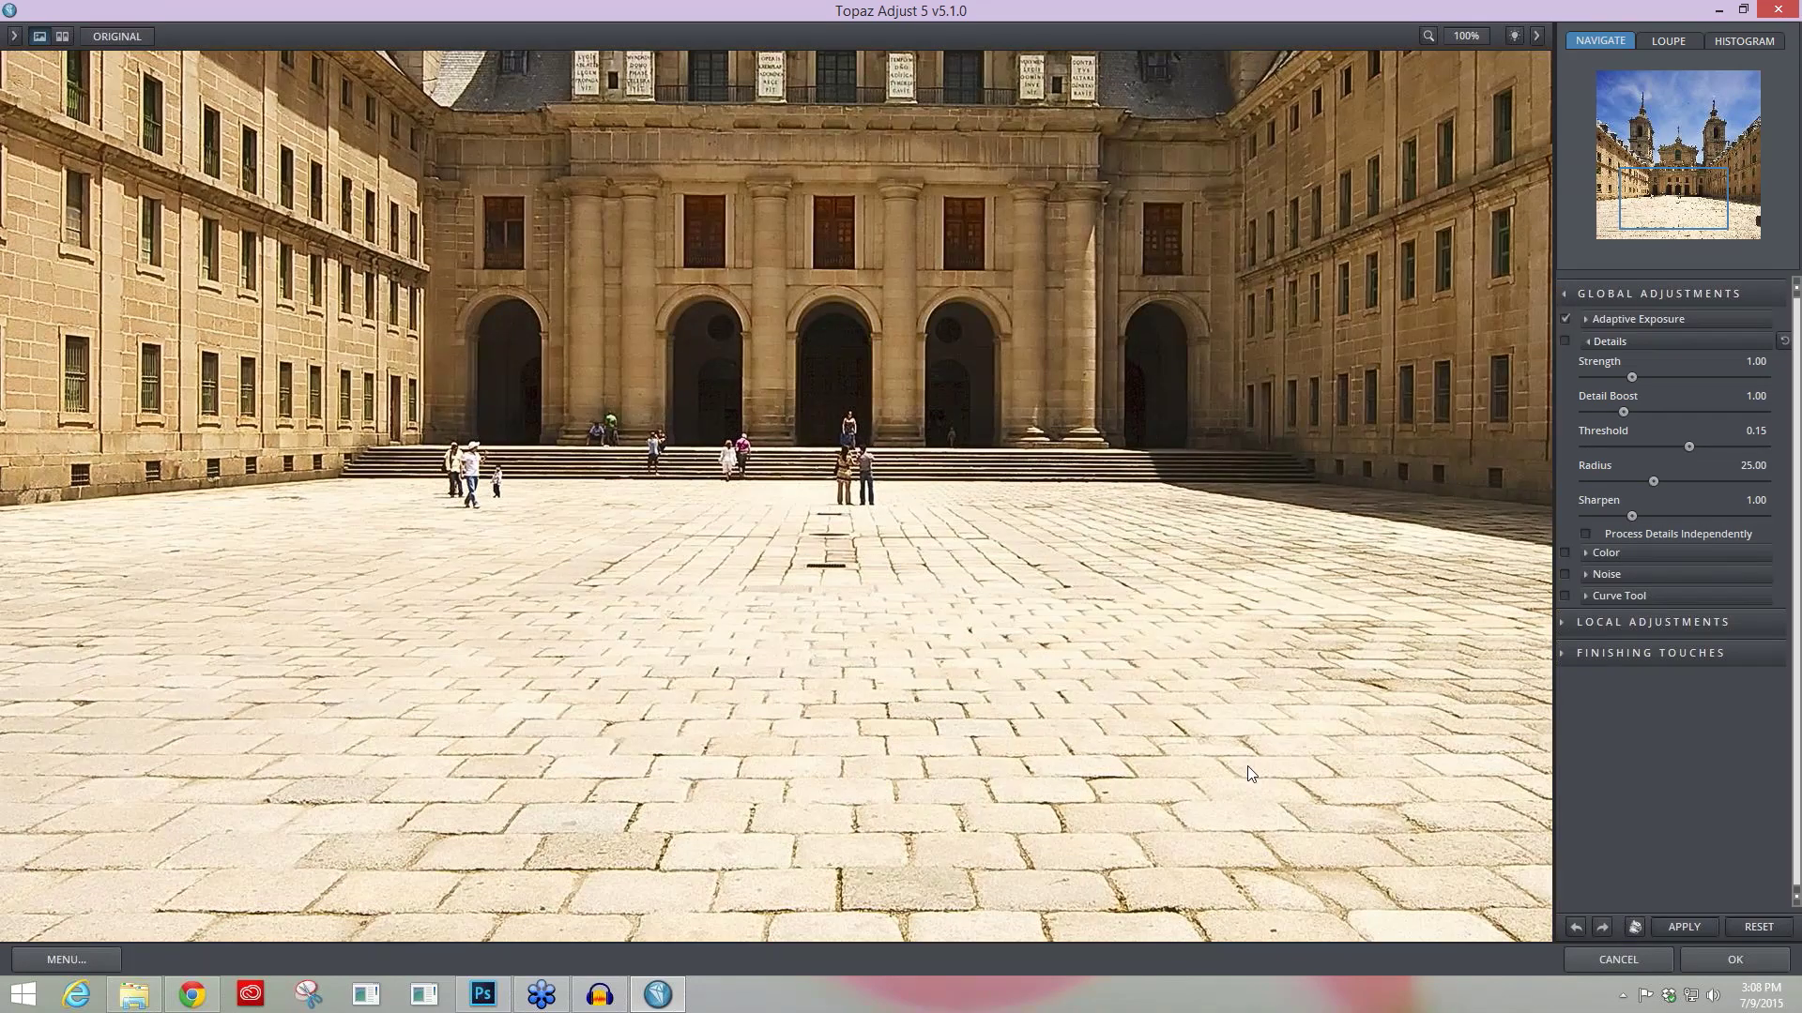
click(1247, 769)
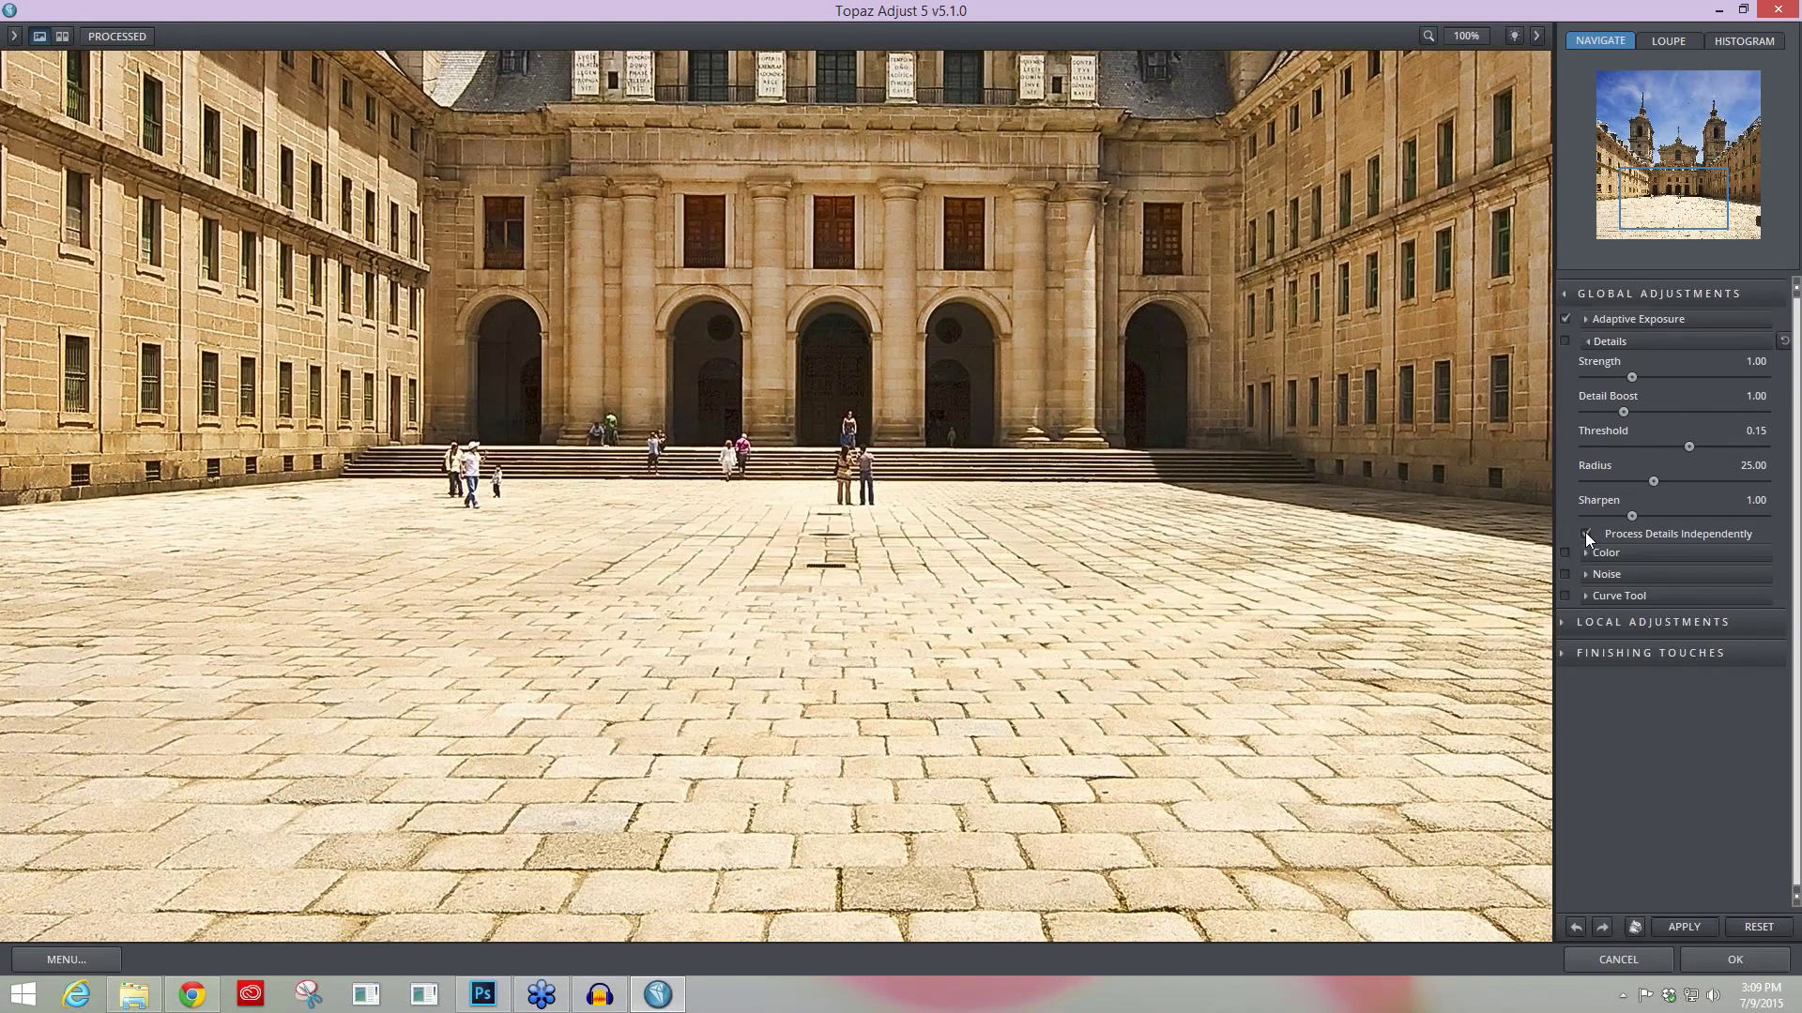
click(1565, 342)
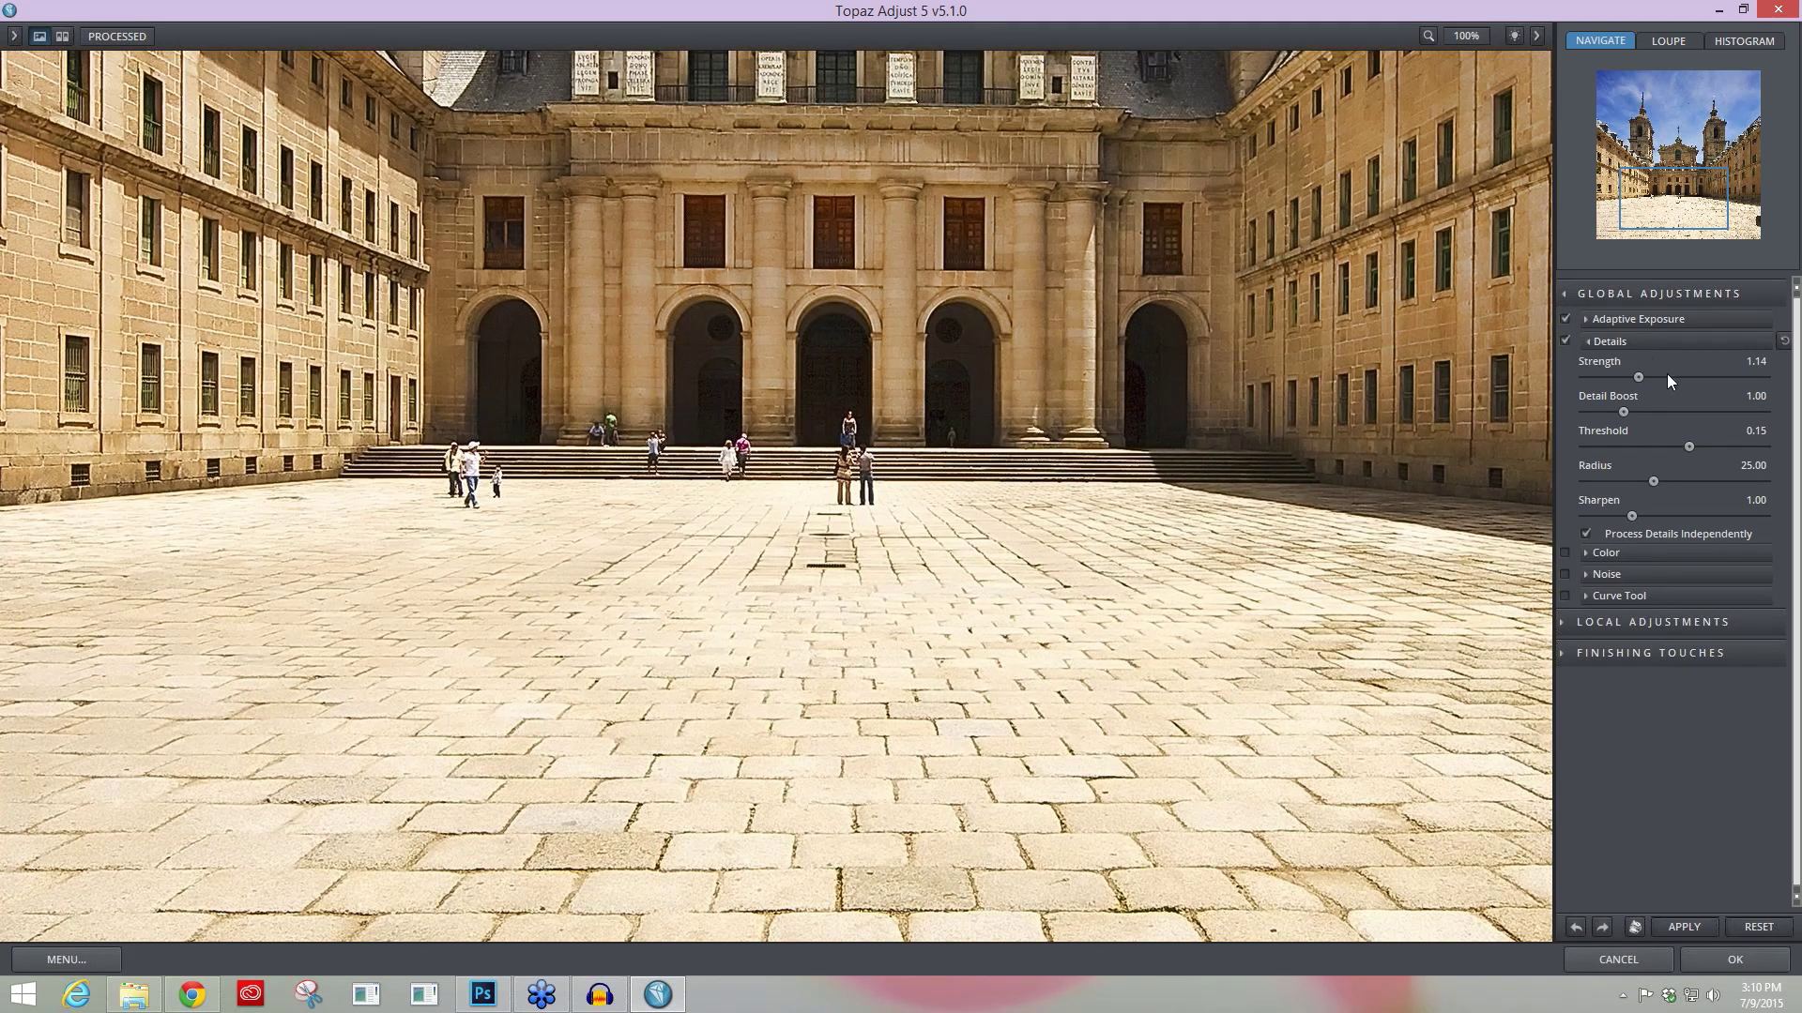
Step: Raise Details Strength to 1.31
click(1668, 377)
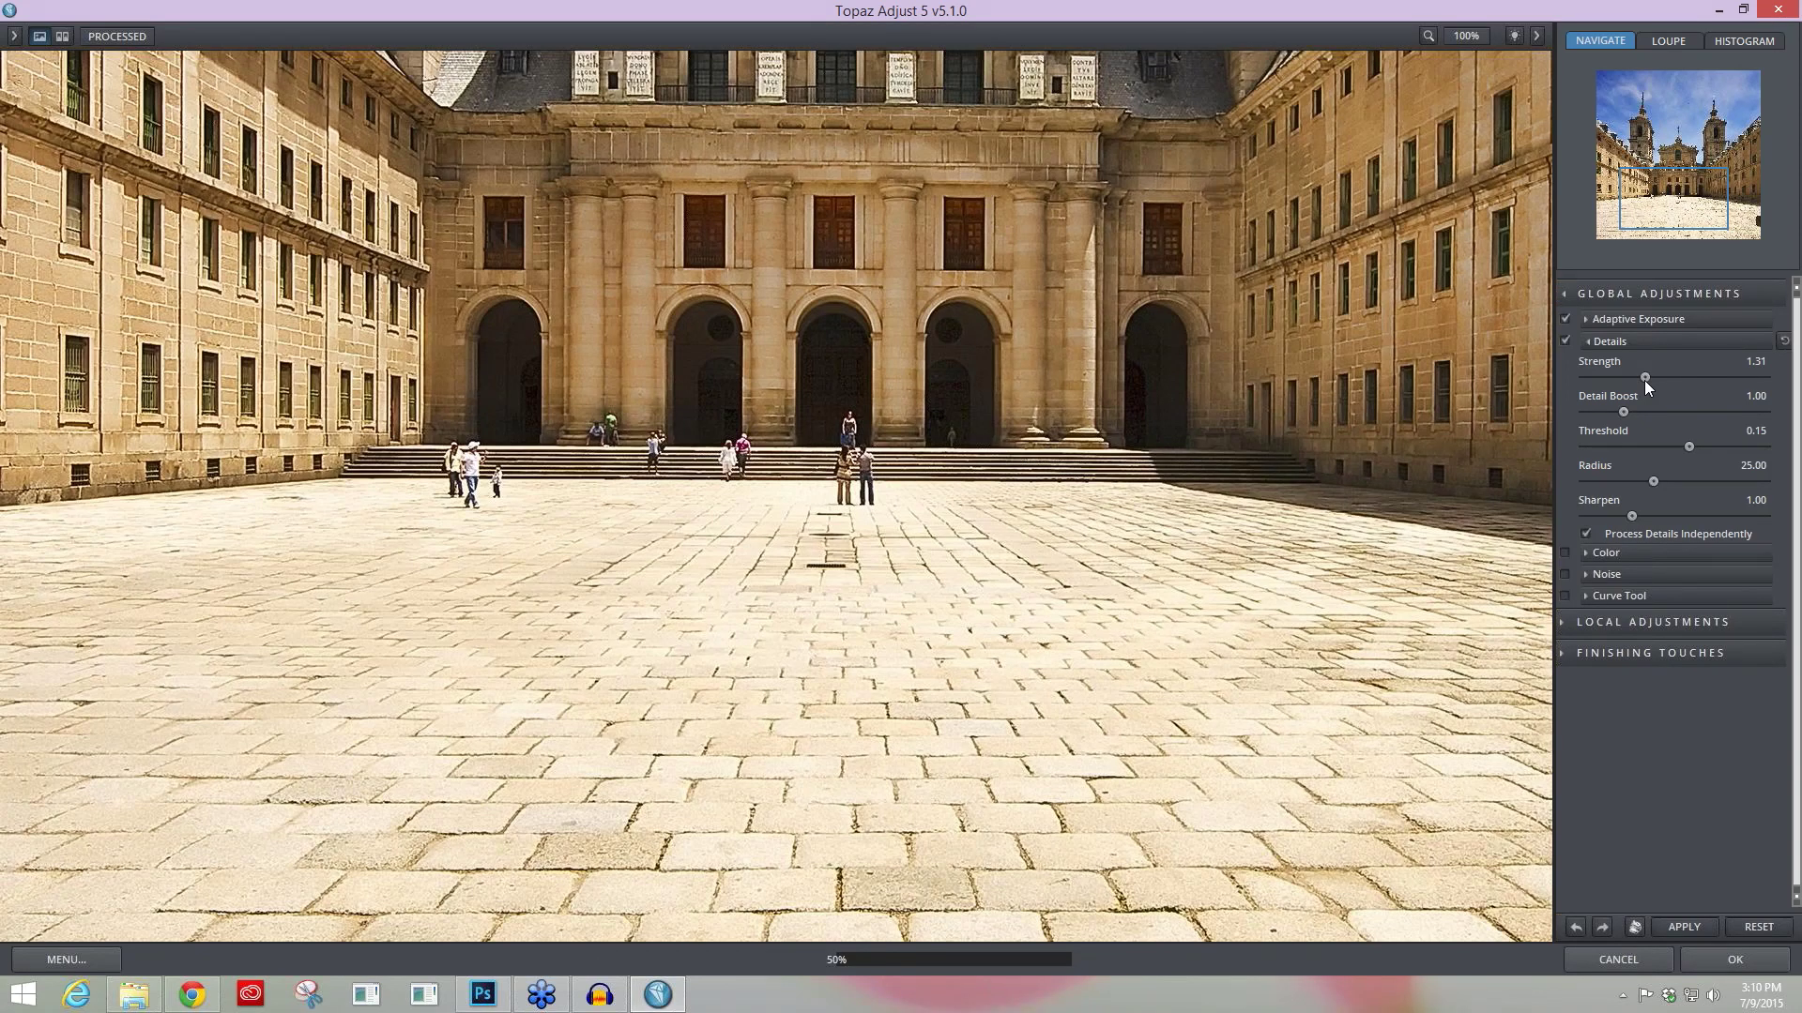
Step: Set Details Strength to 1.29 and Detail Boost to 1.13
drag(1644, 380, 1643, 373)
drag(1634, 412, 1648, 414)
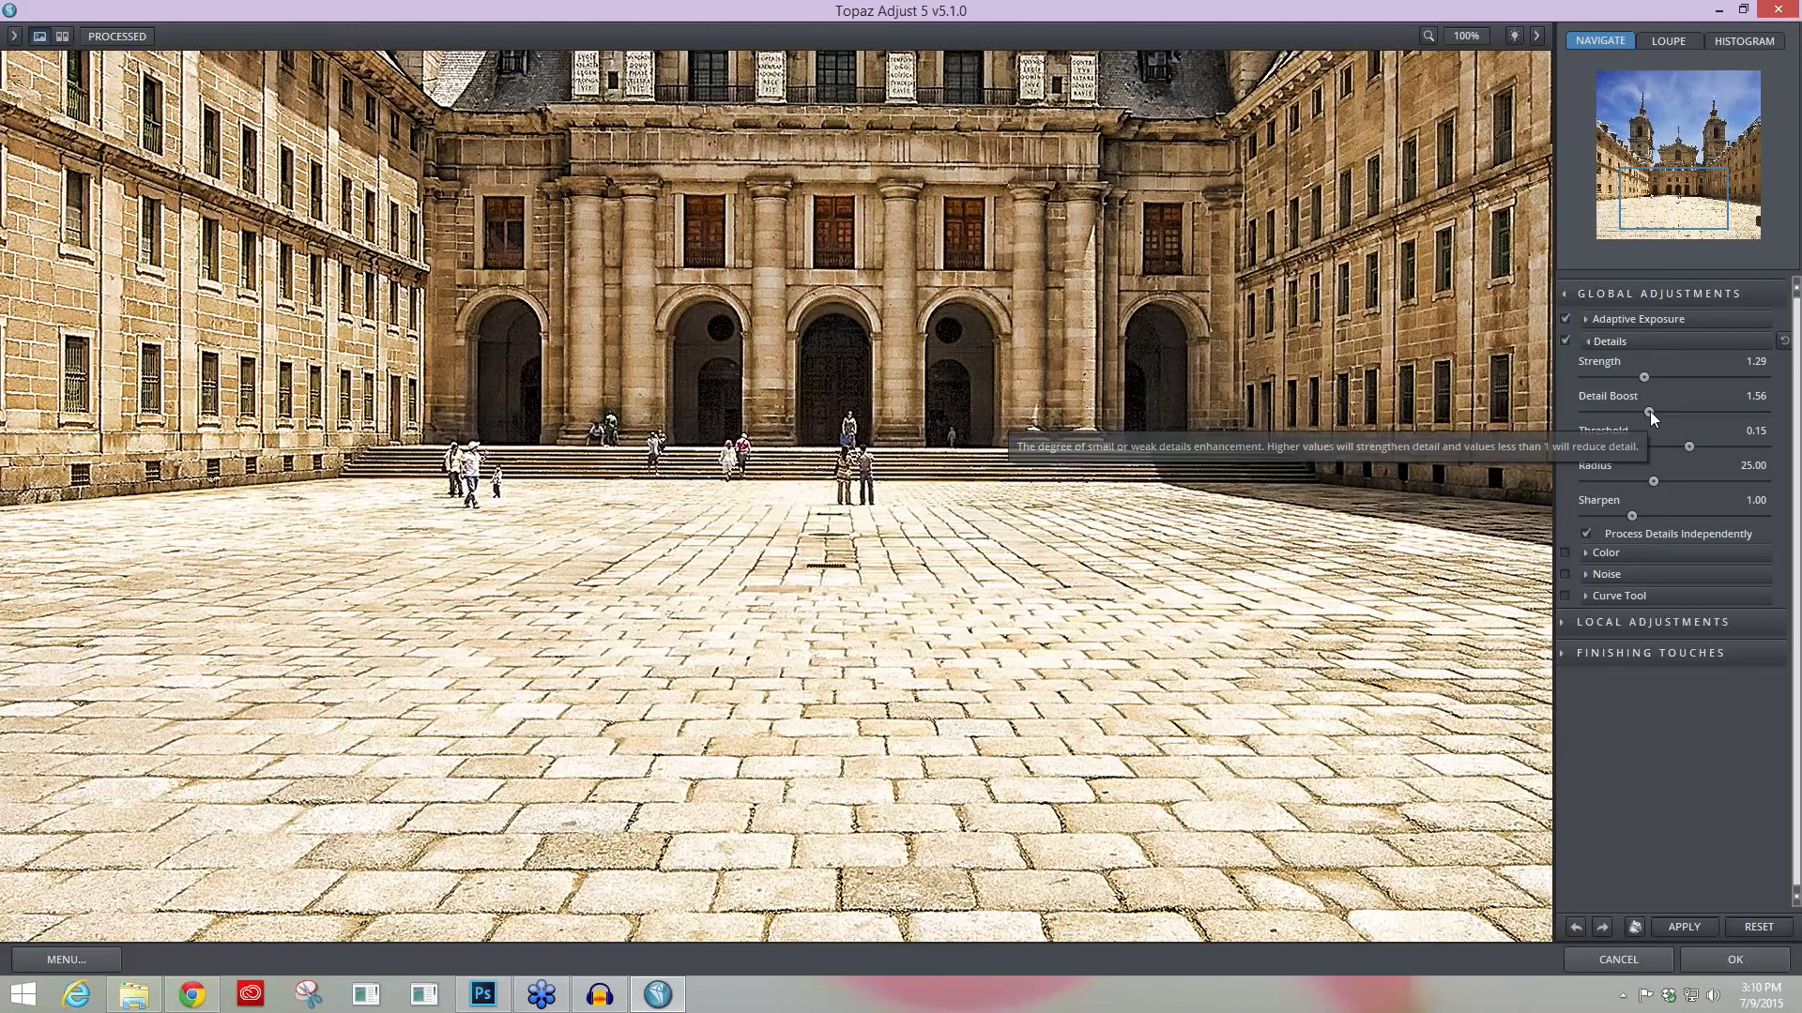
drag(1650, 411, 1629, 409)
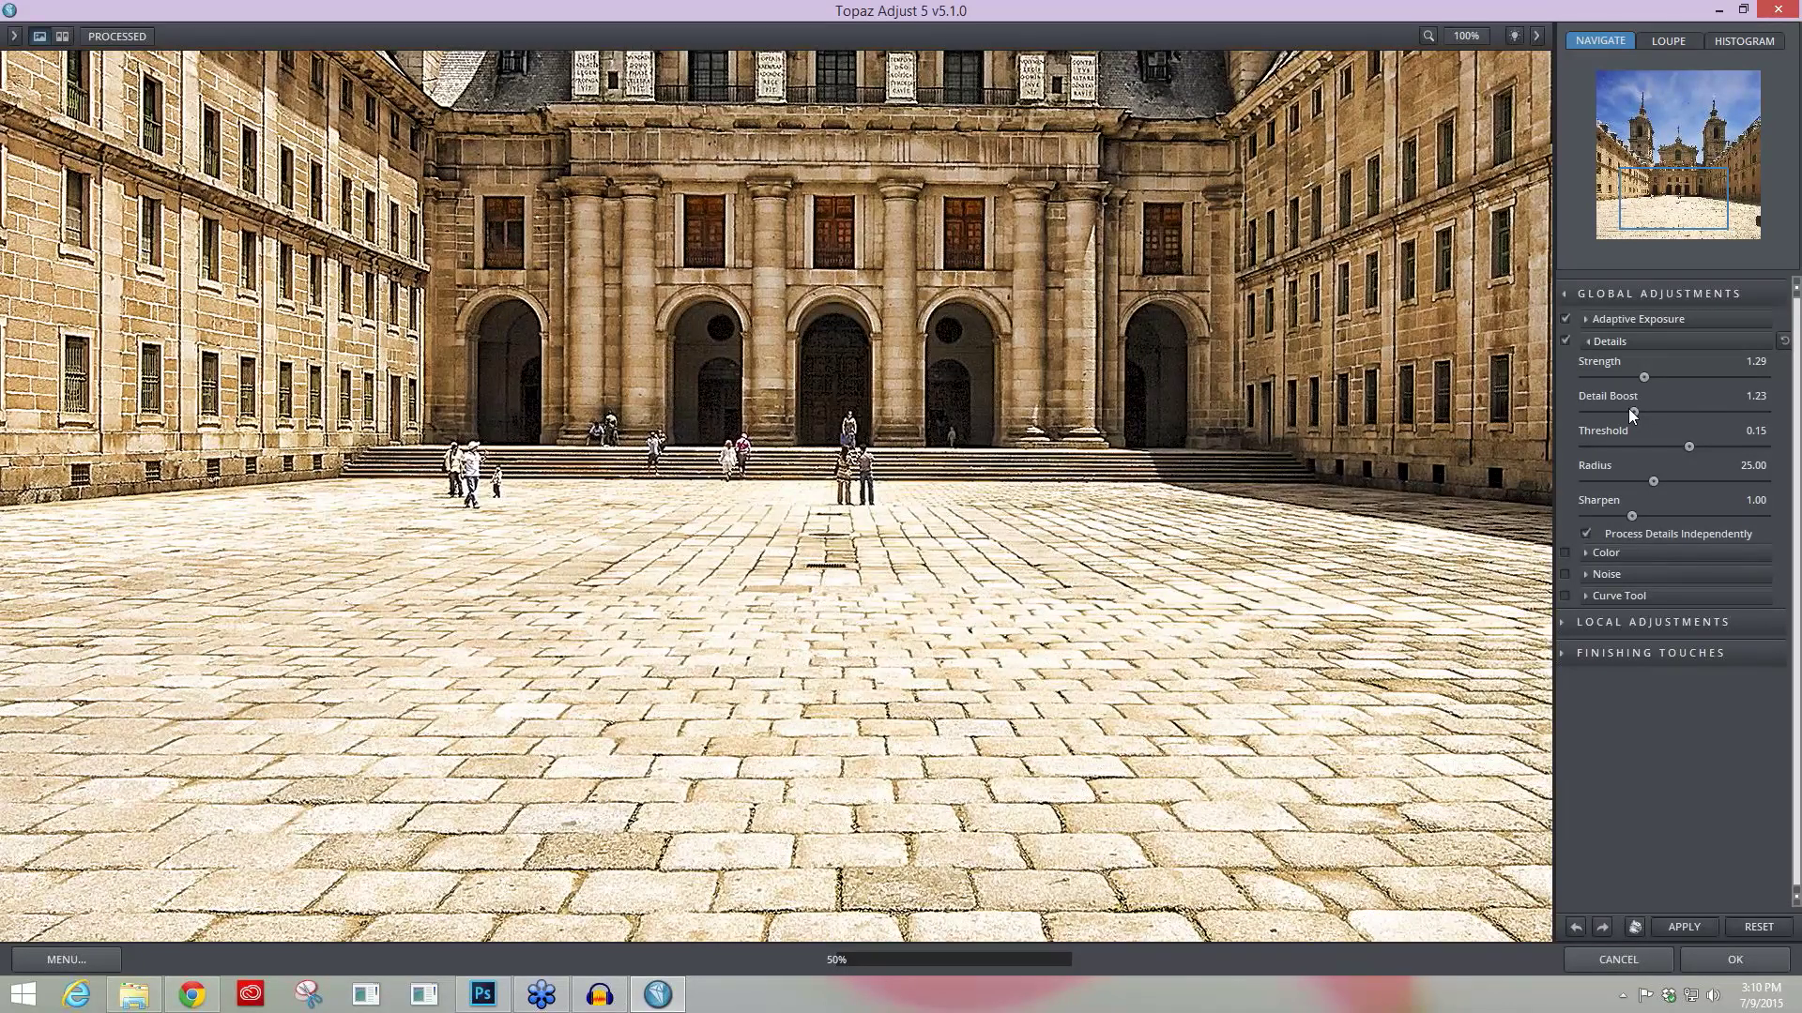
click(1630, 414)
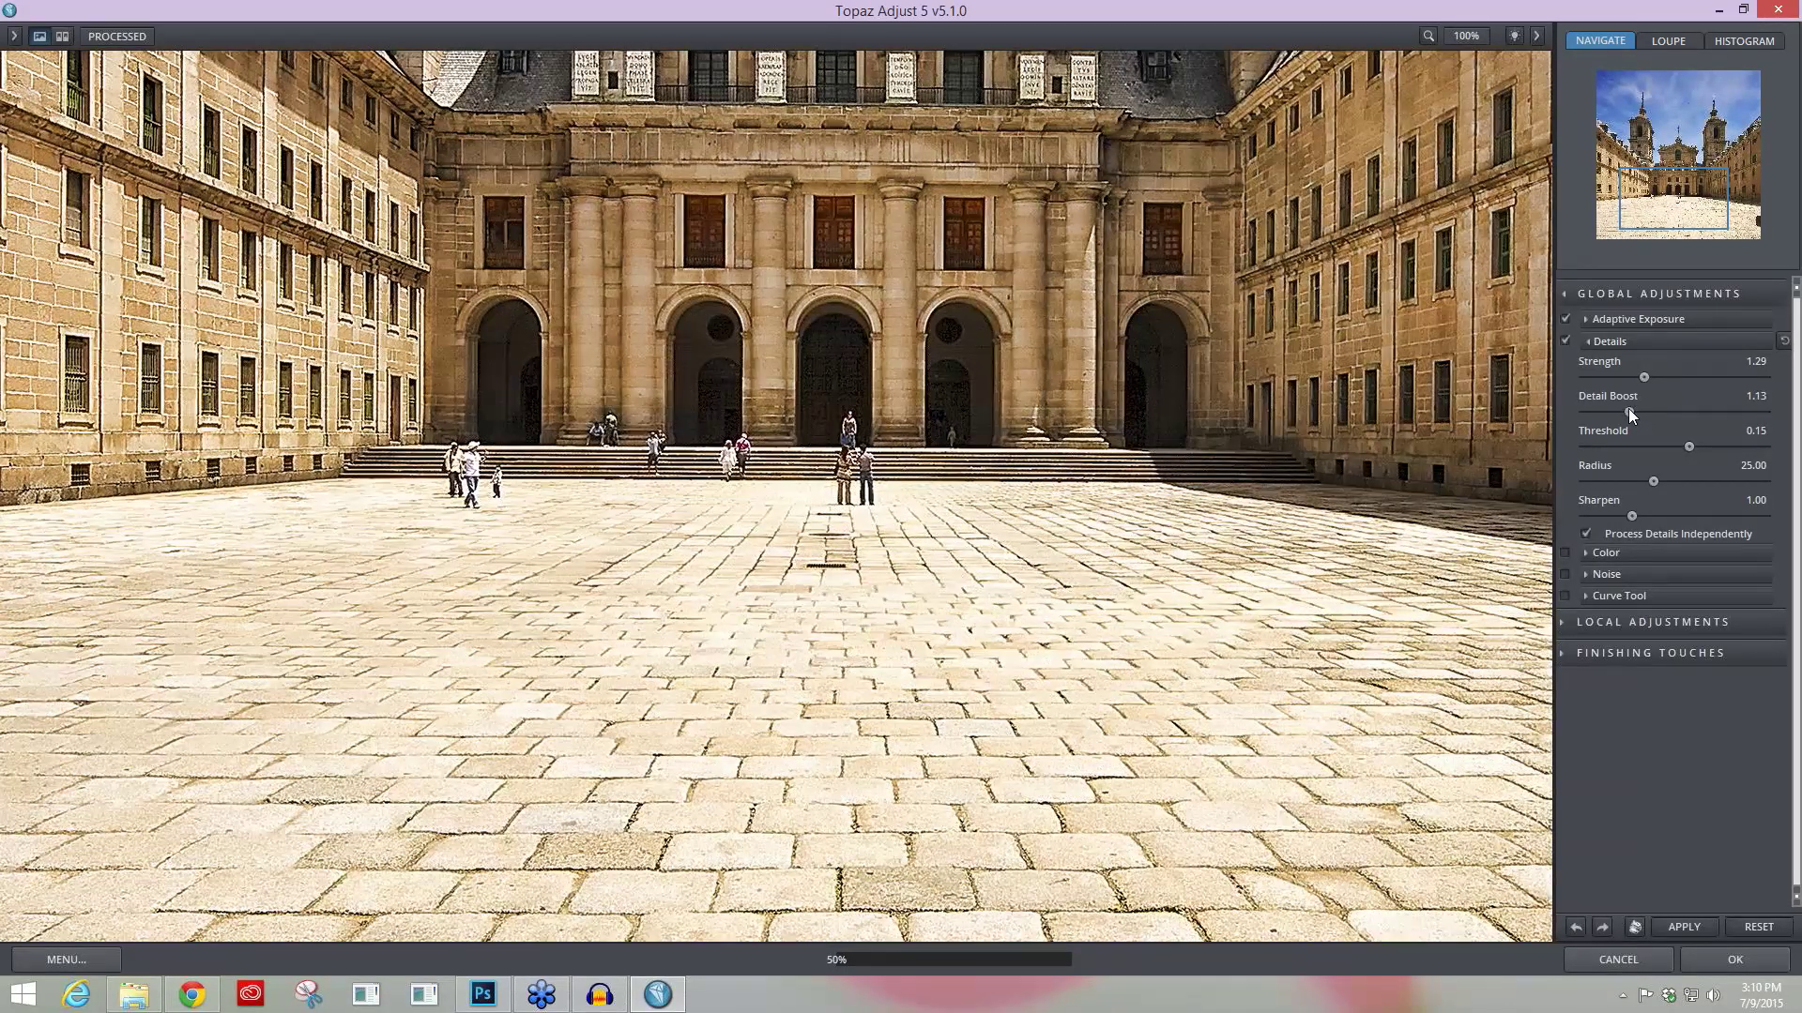
Step: Toggle Details off and back on to compare, then collapse the Details settings
click(1564, 341)
click(1564, 340)
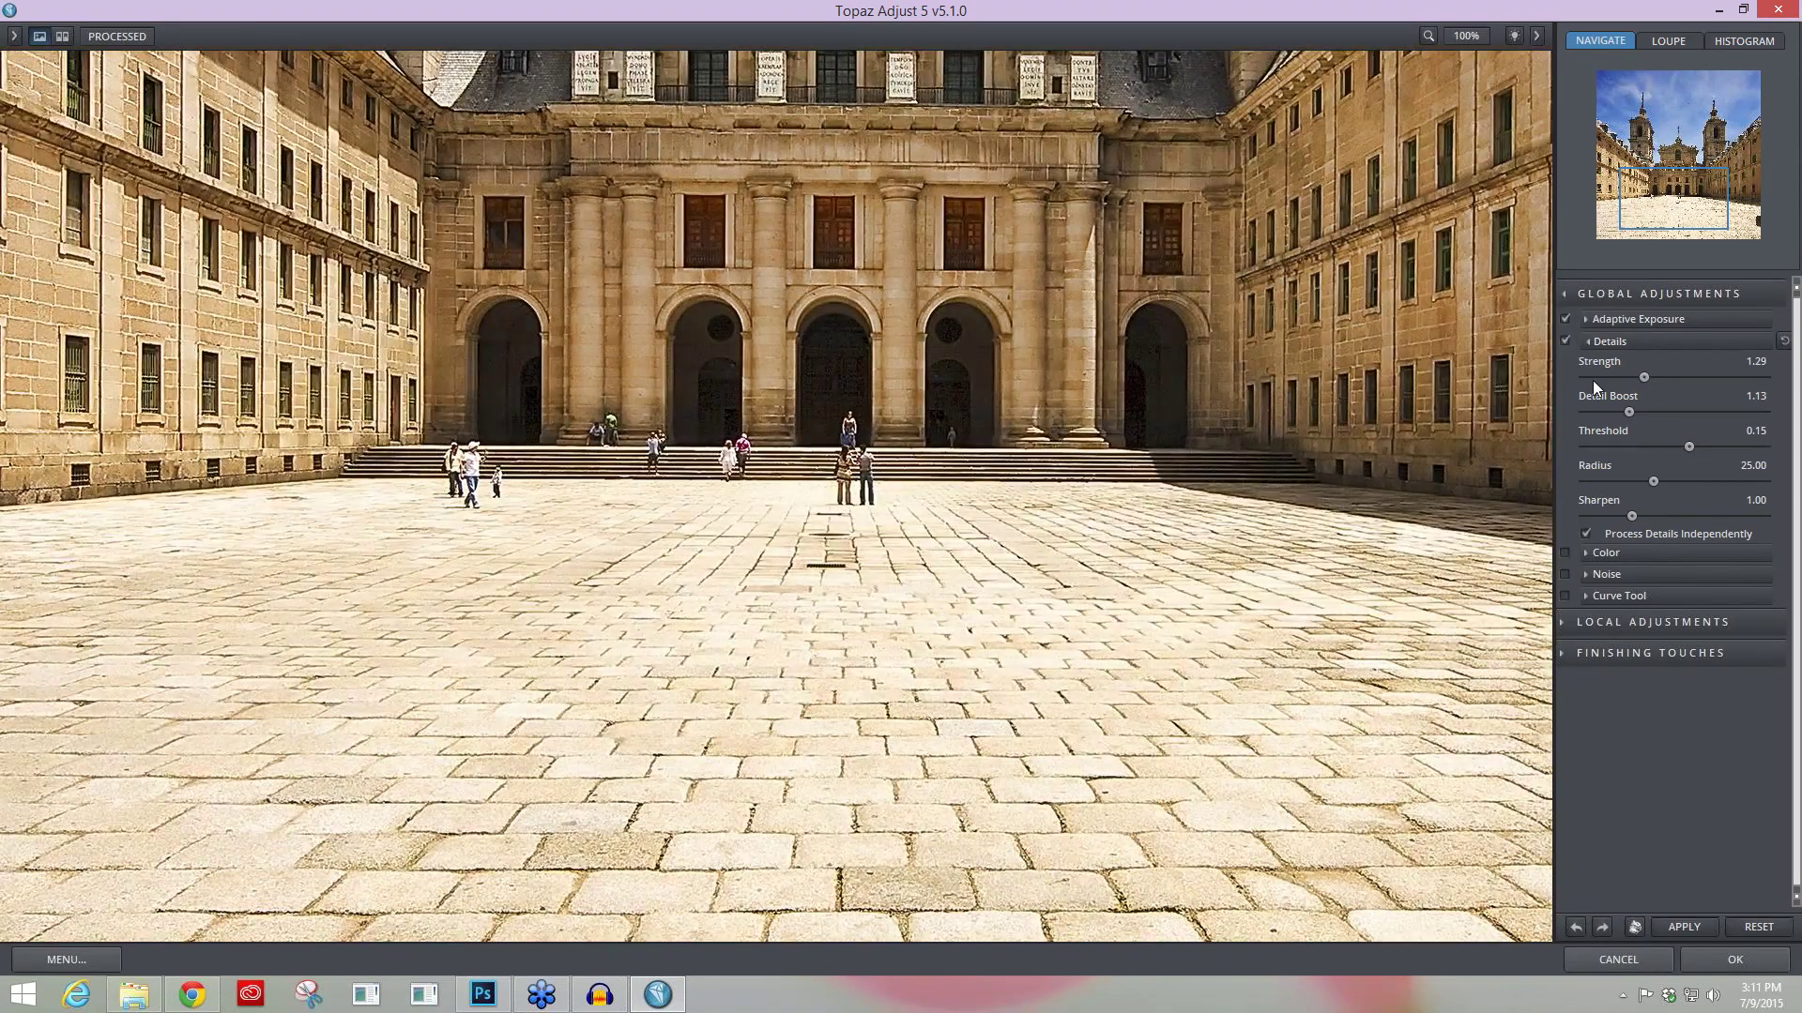
click(1586, 342)
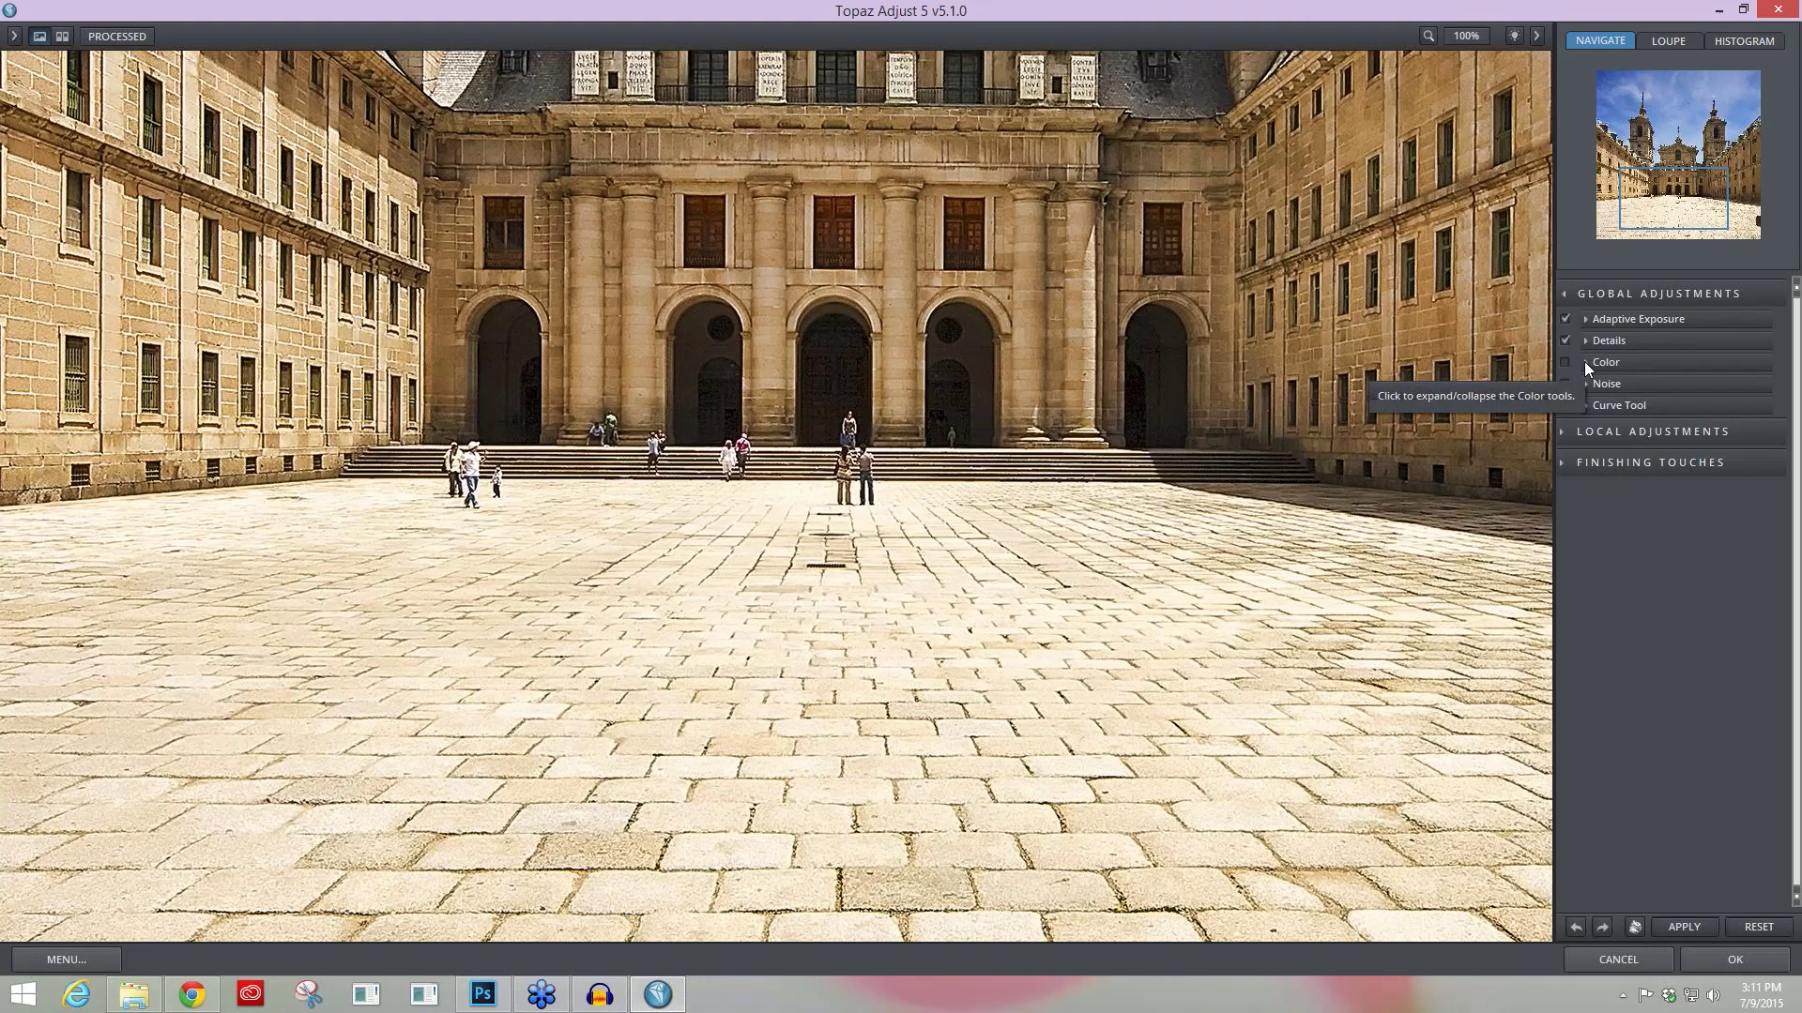
click(1583, 362)
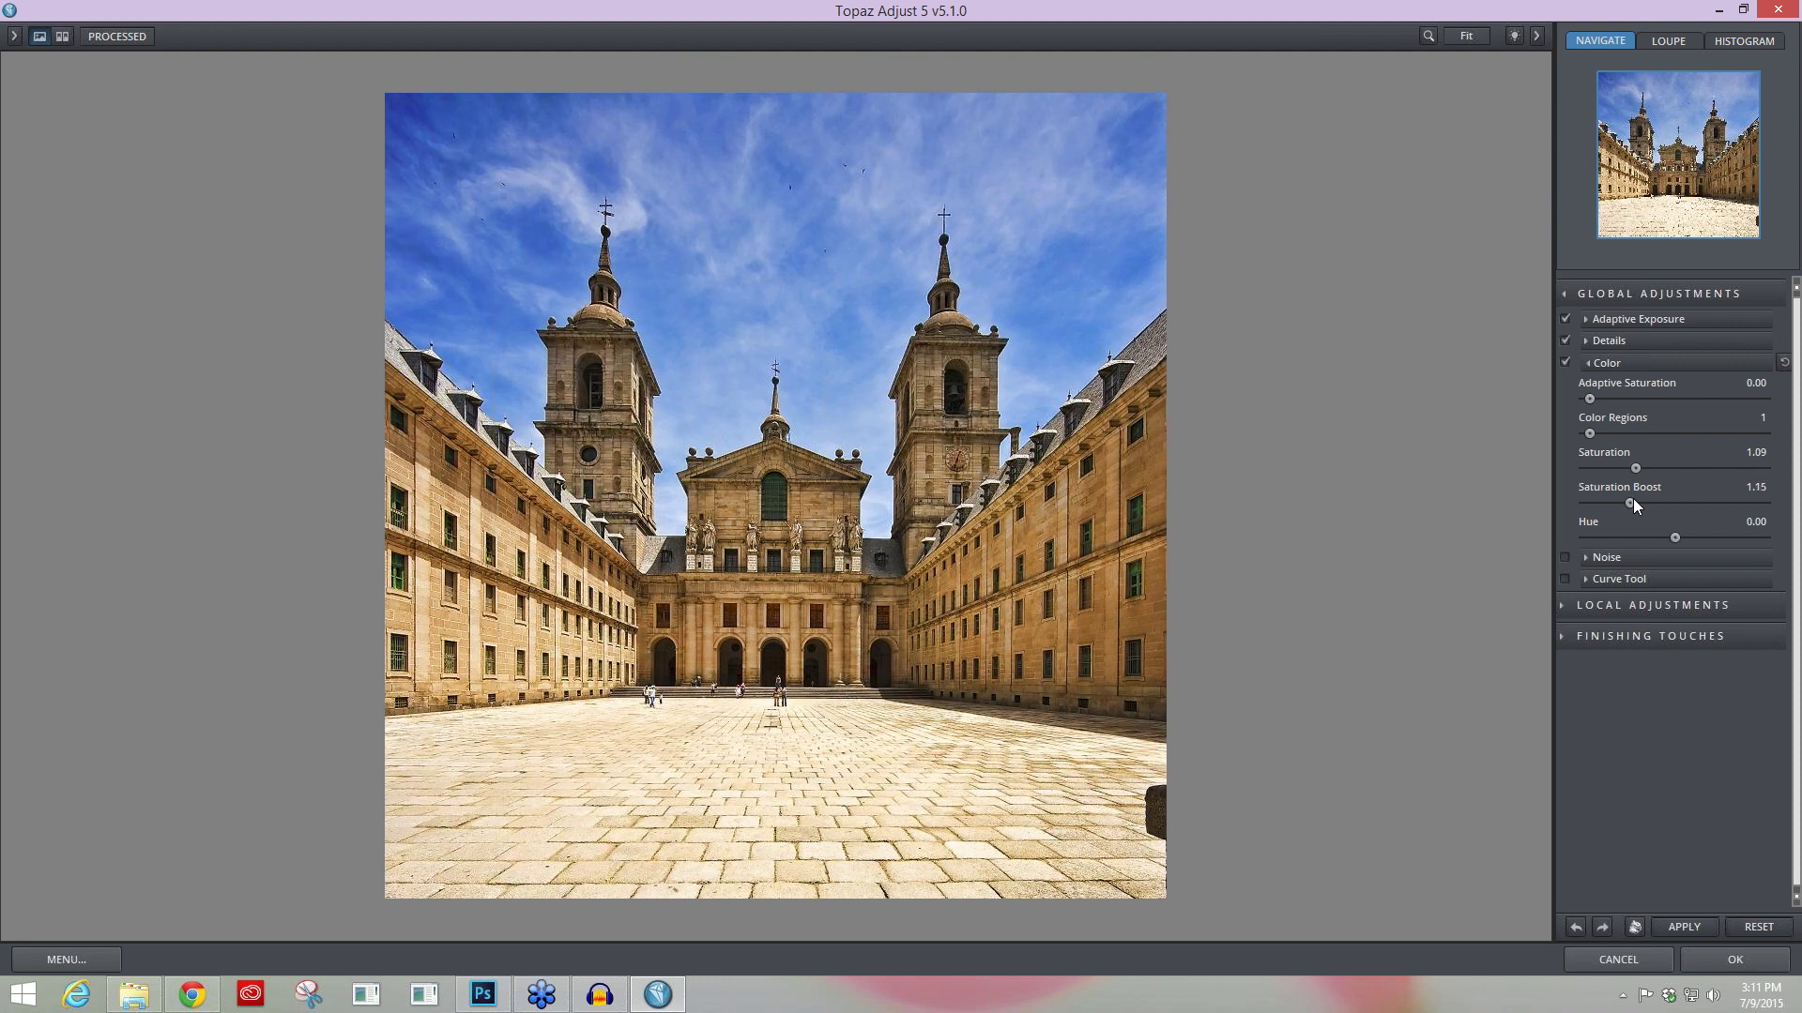
Step: Tune Saturation Boost up to 1.46, settle it at 1.09, and collapse Color
drag(1632, 503, 1635, 503)
drag(1631, 505, 1638, 504)
click(1643, 503)
drag(1640, 504, 1627, 504)
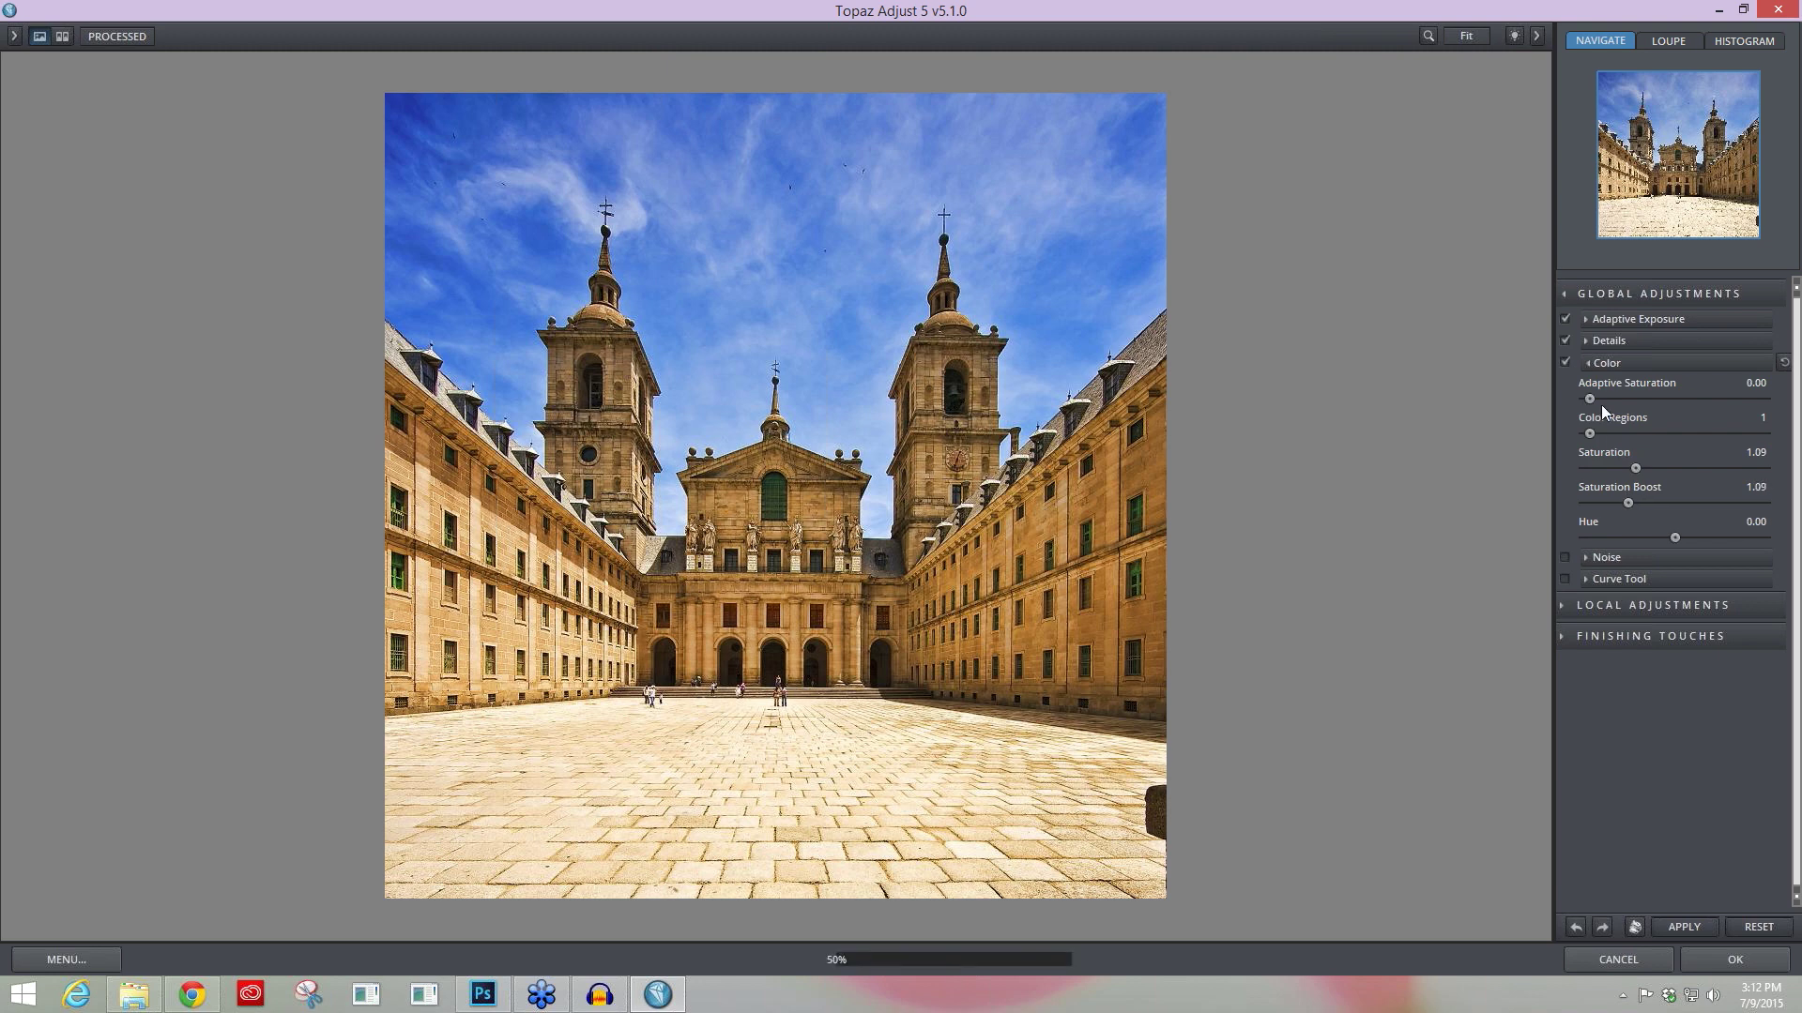
click(1590, 364)
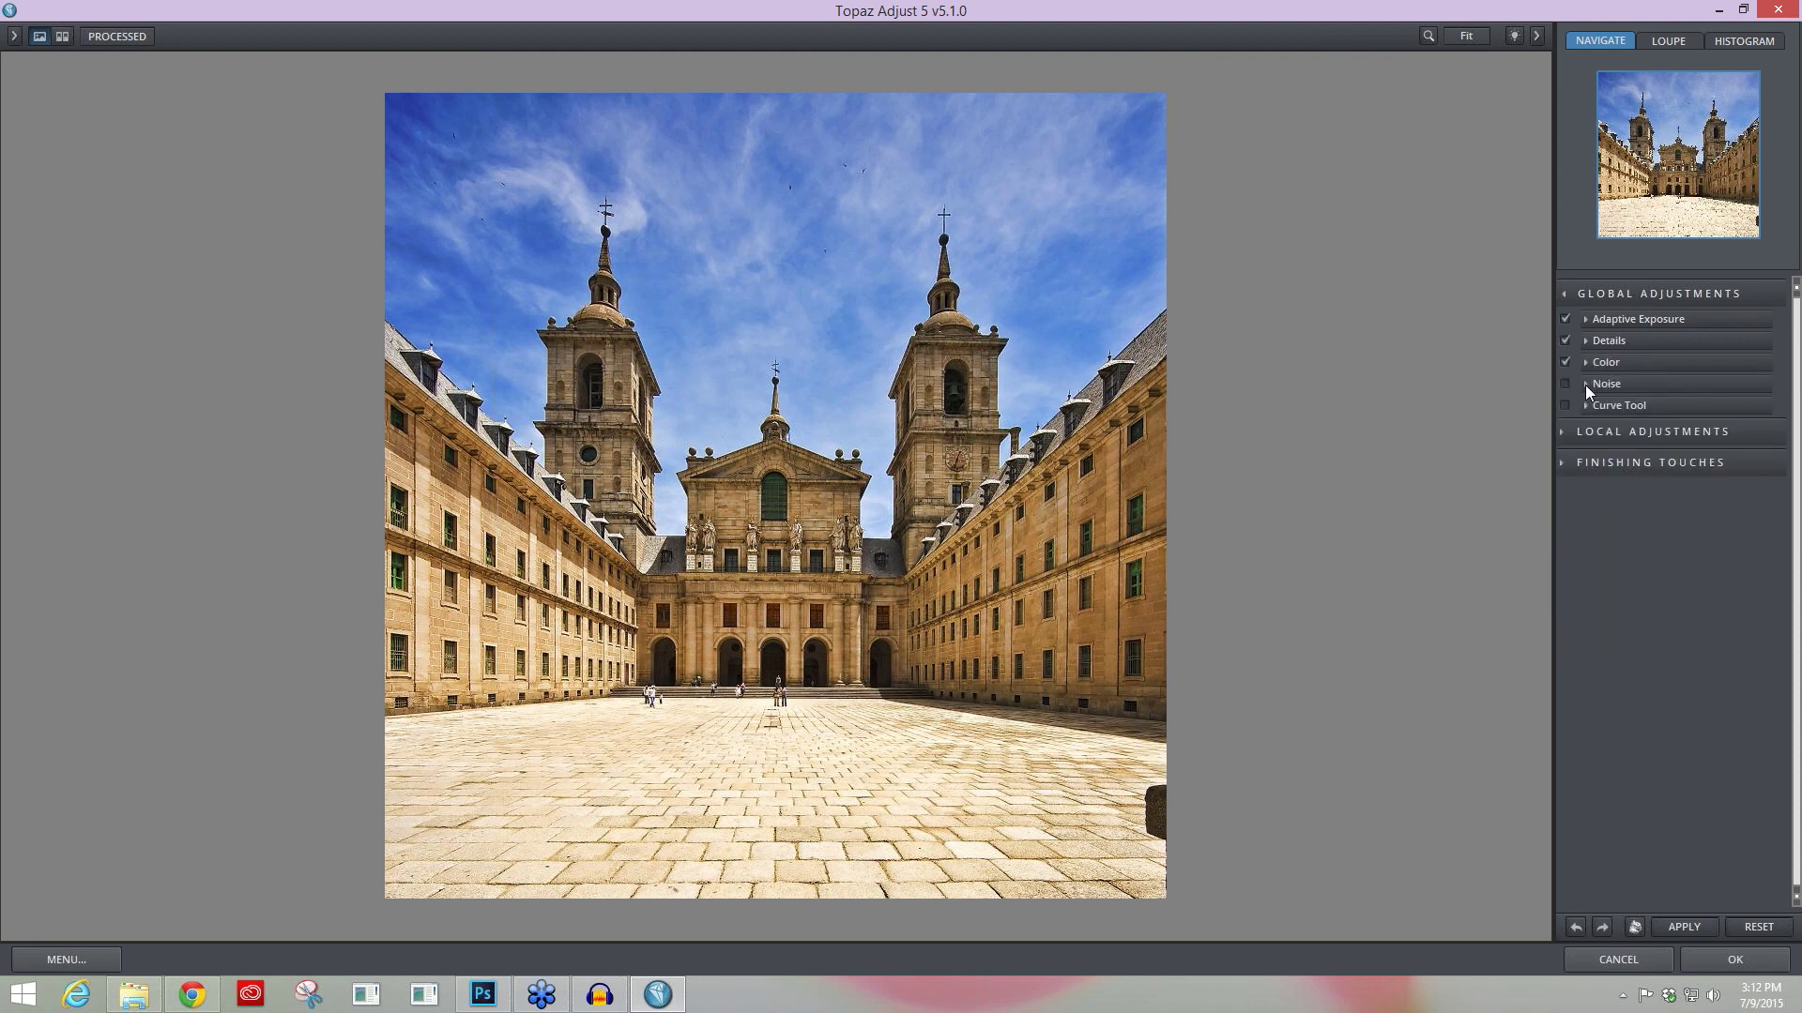
Step: Expand Noise, zoom to 200% on the sky, and compare it with the original
click(1585, 385)
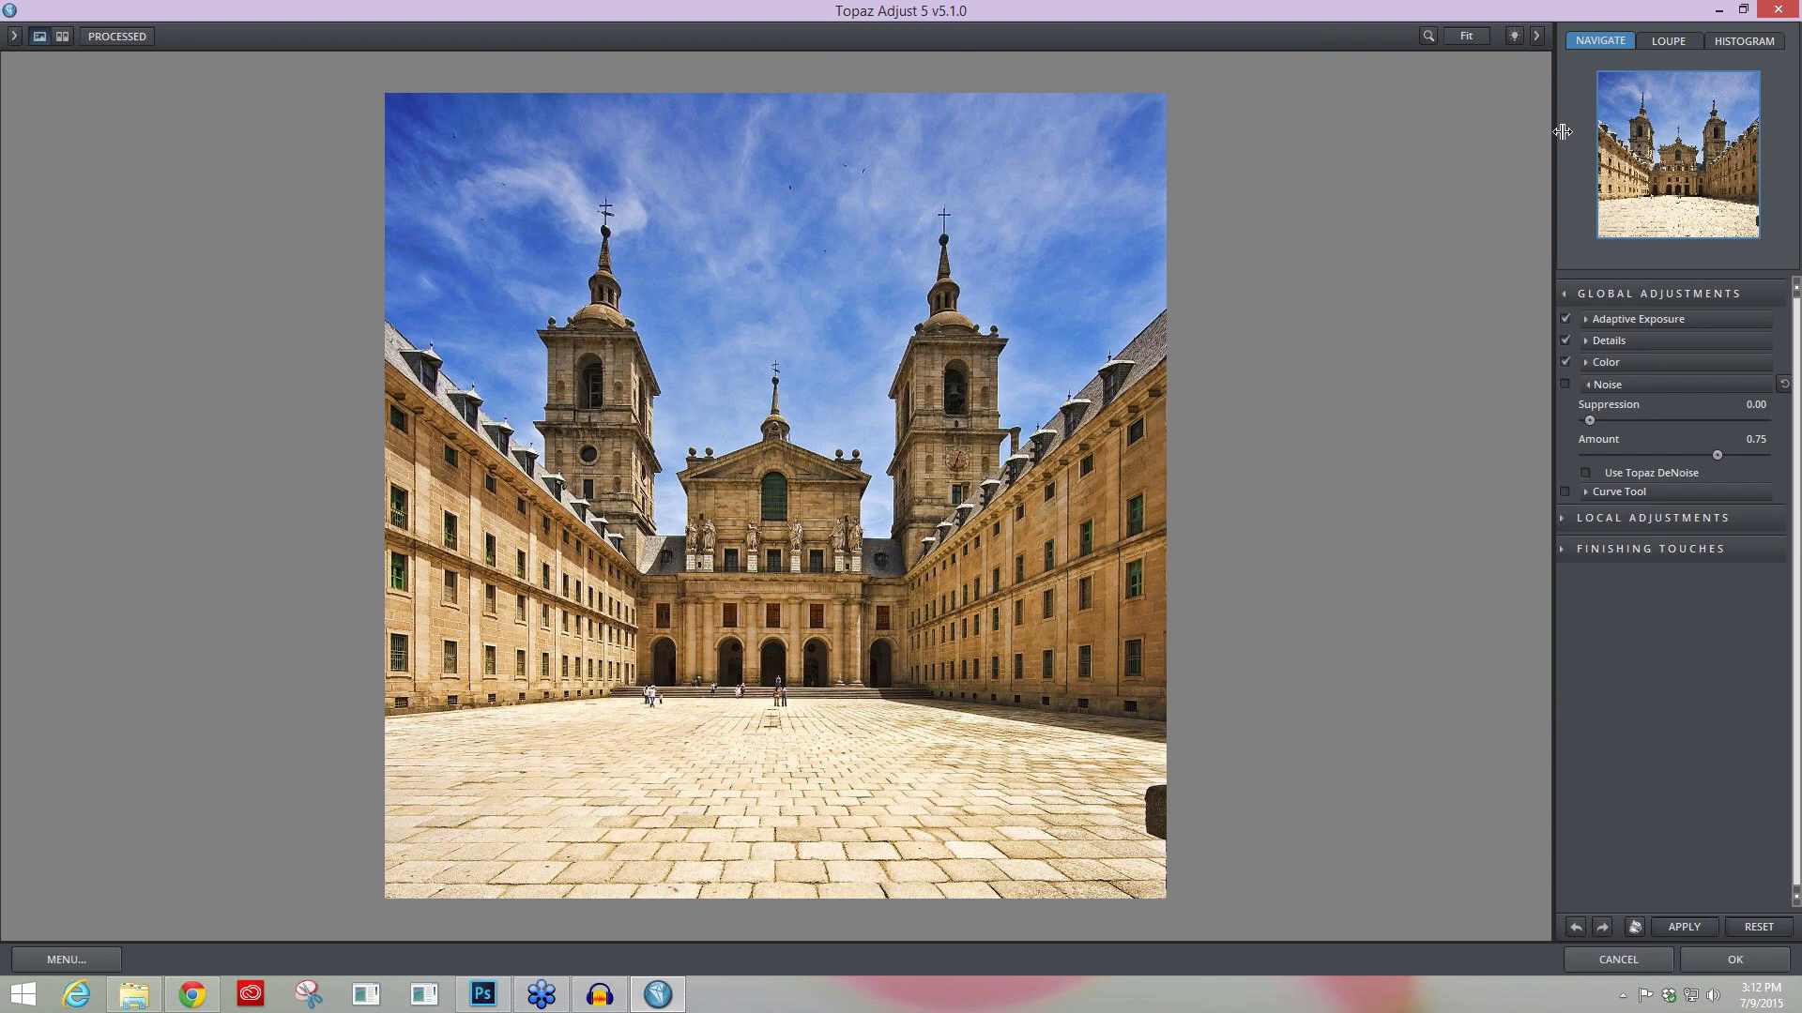
click(1466, 38)
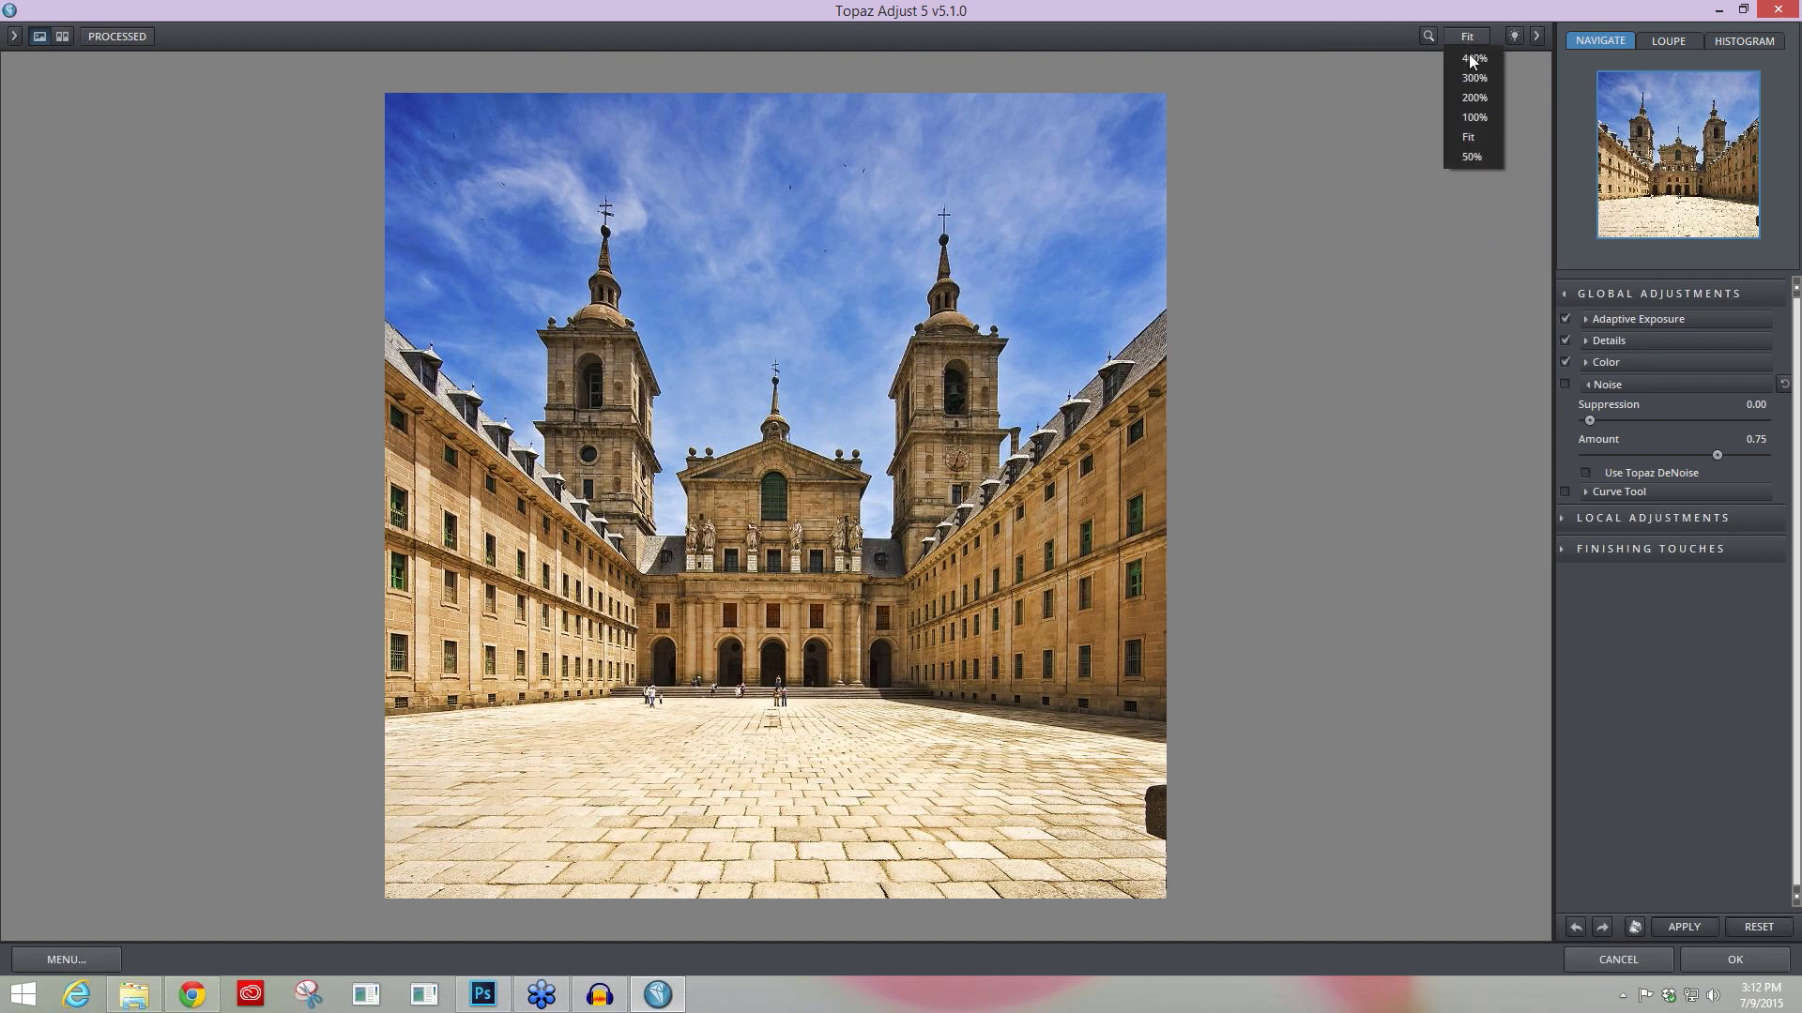
click(1471, 96)
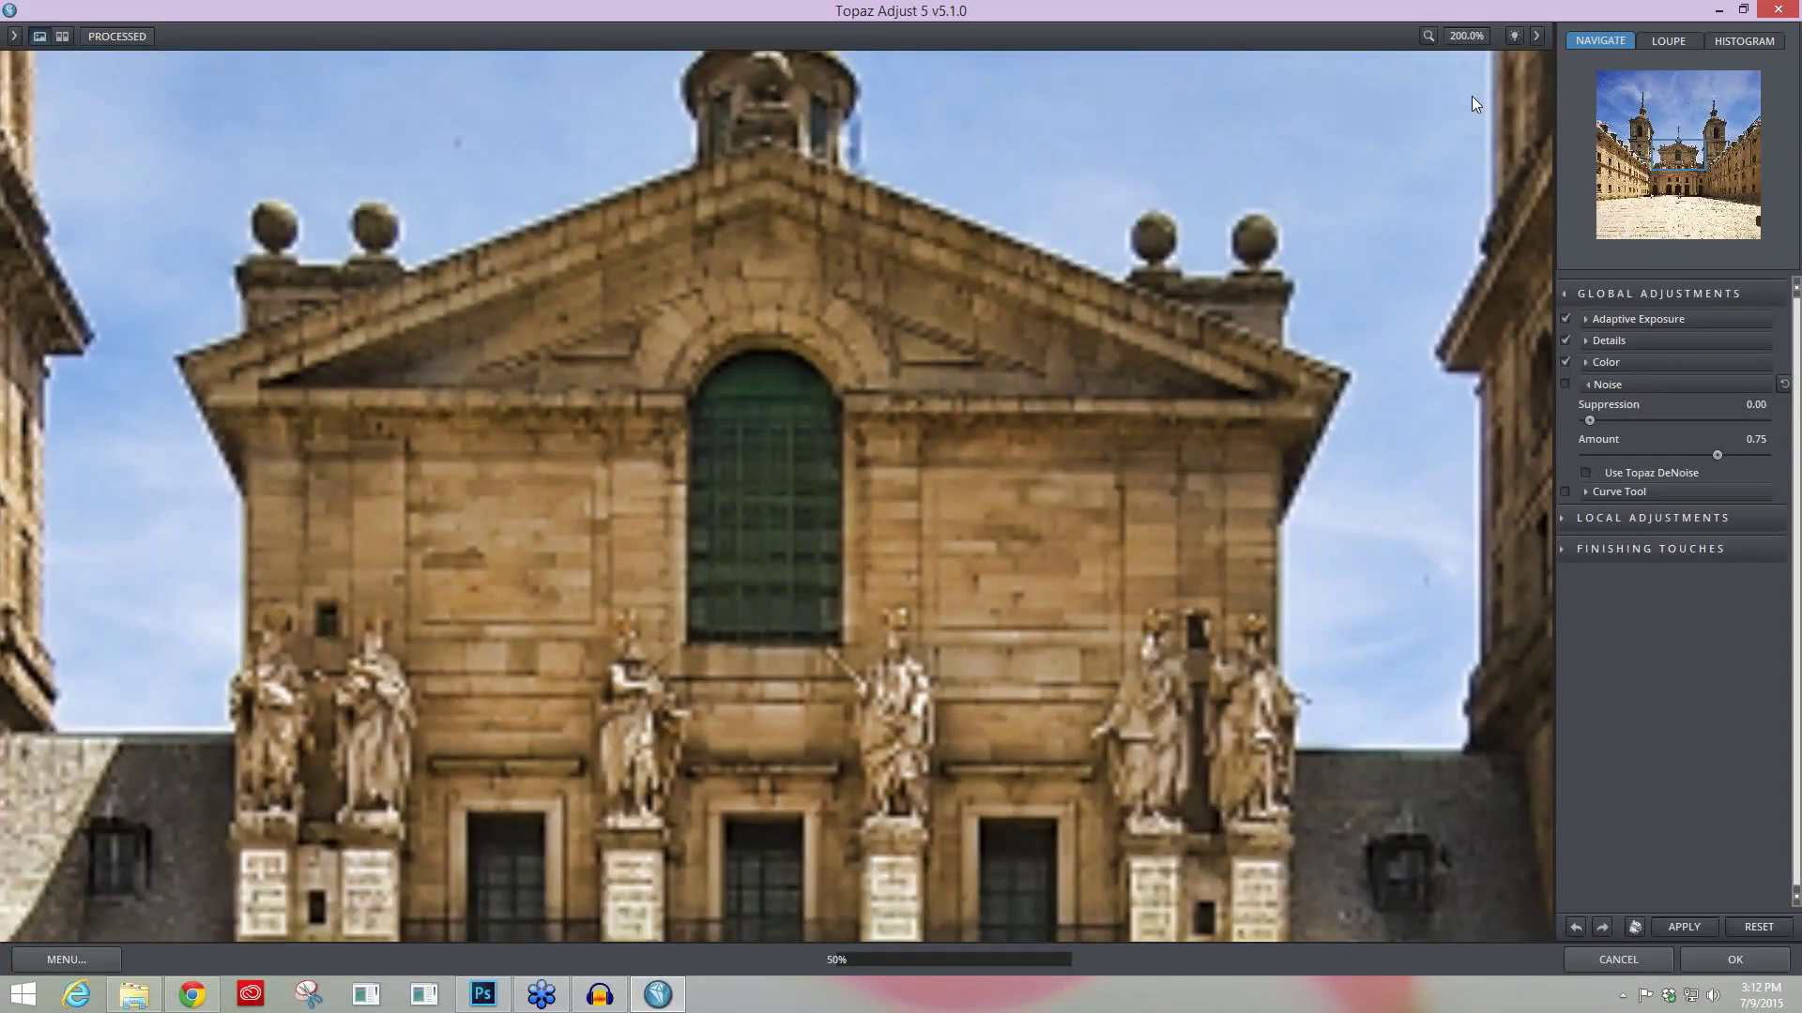
drag(1471, 103, 758, 429)
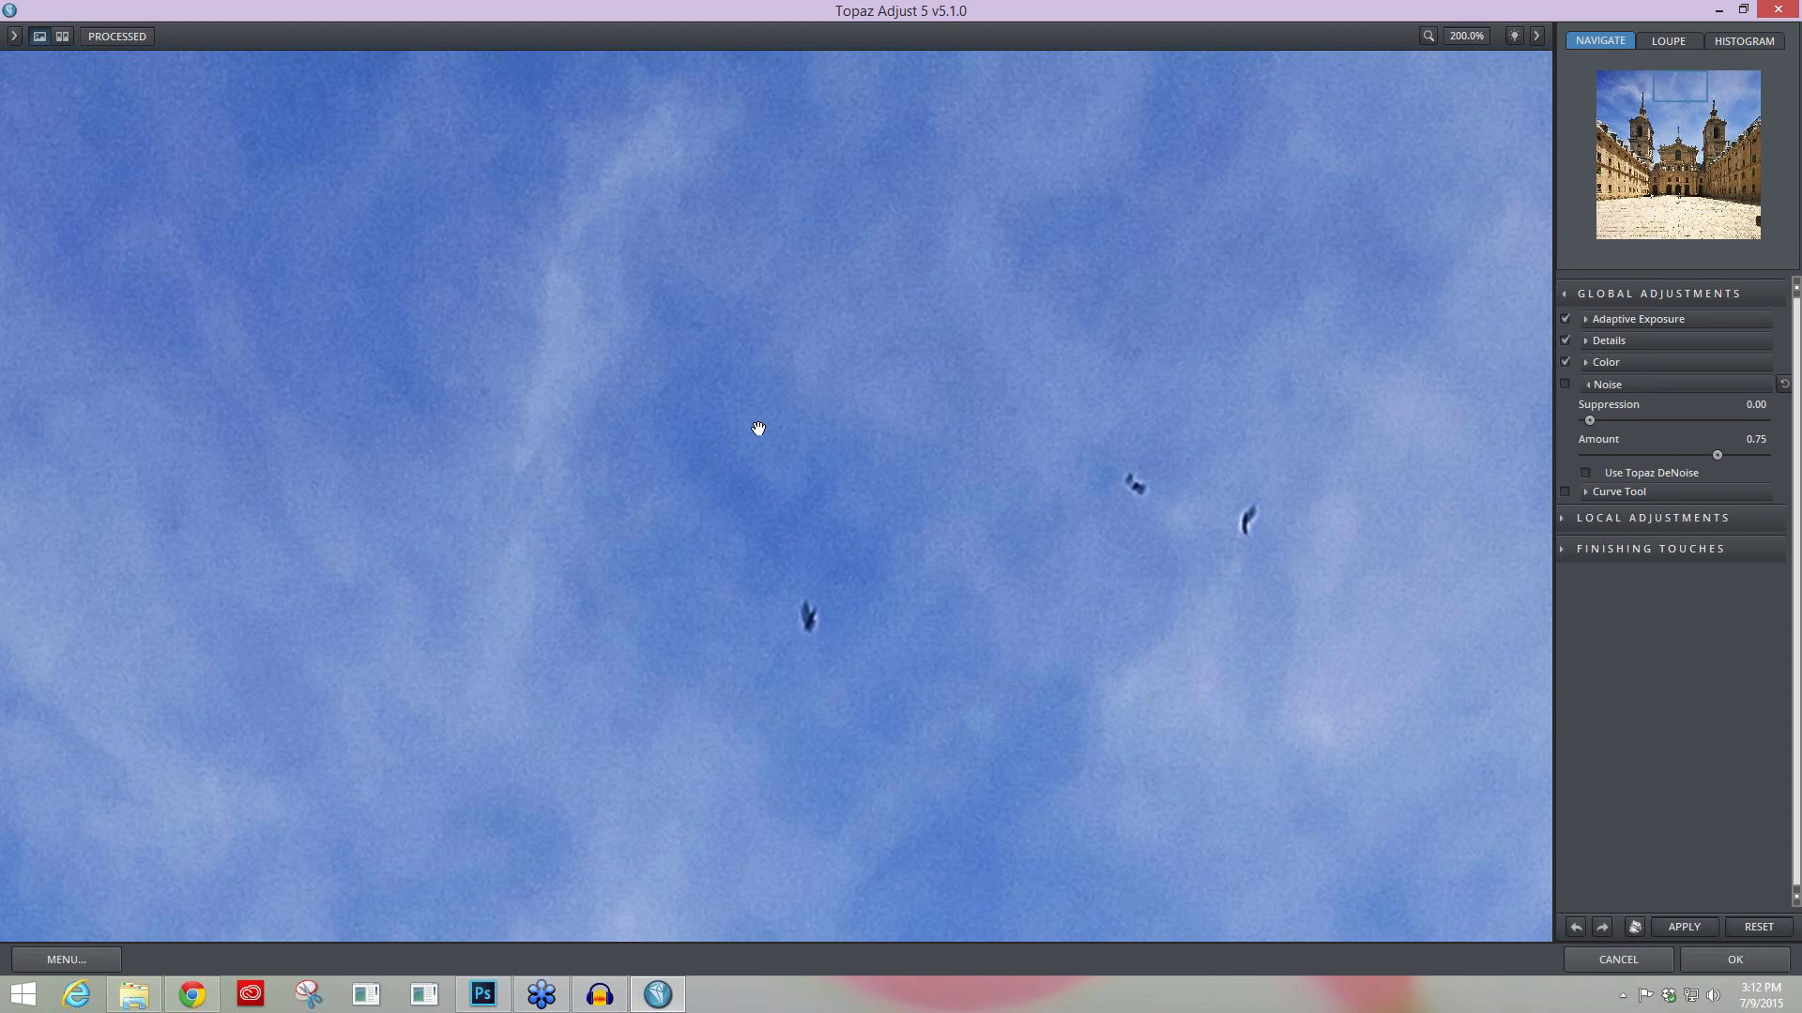
click(758, 429)
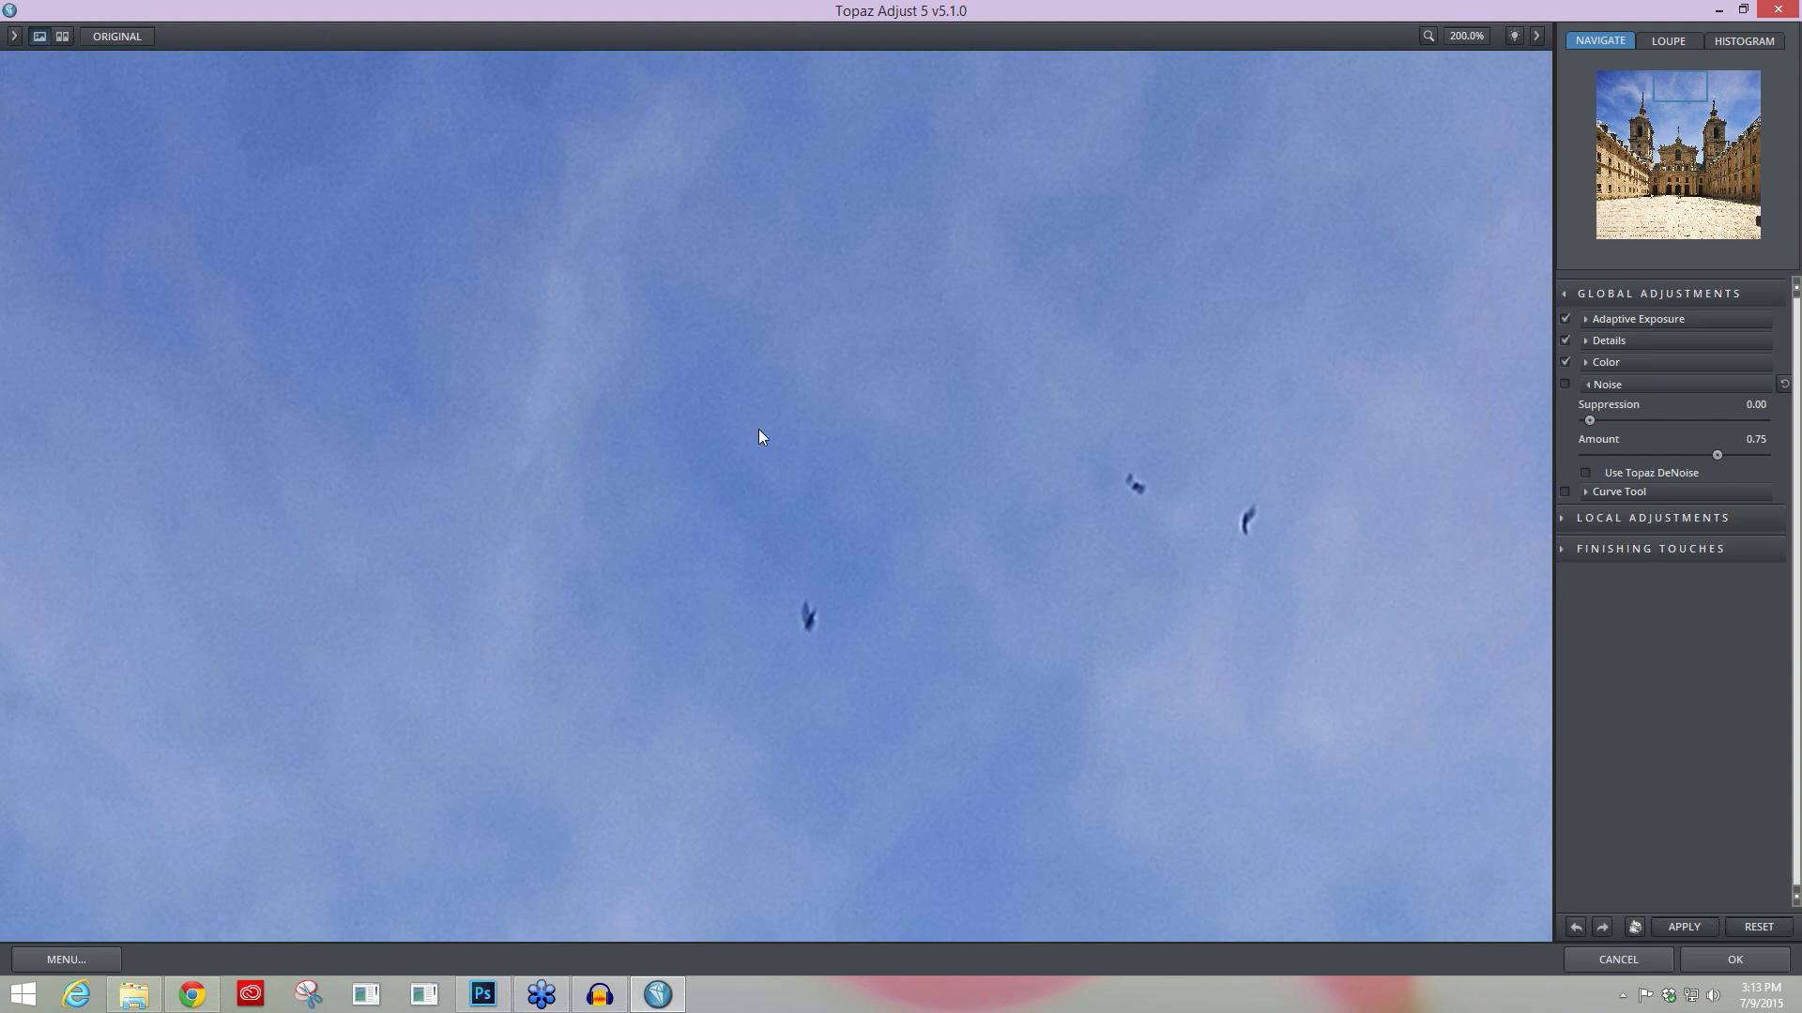
click(758, 430)
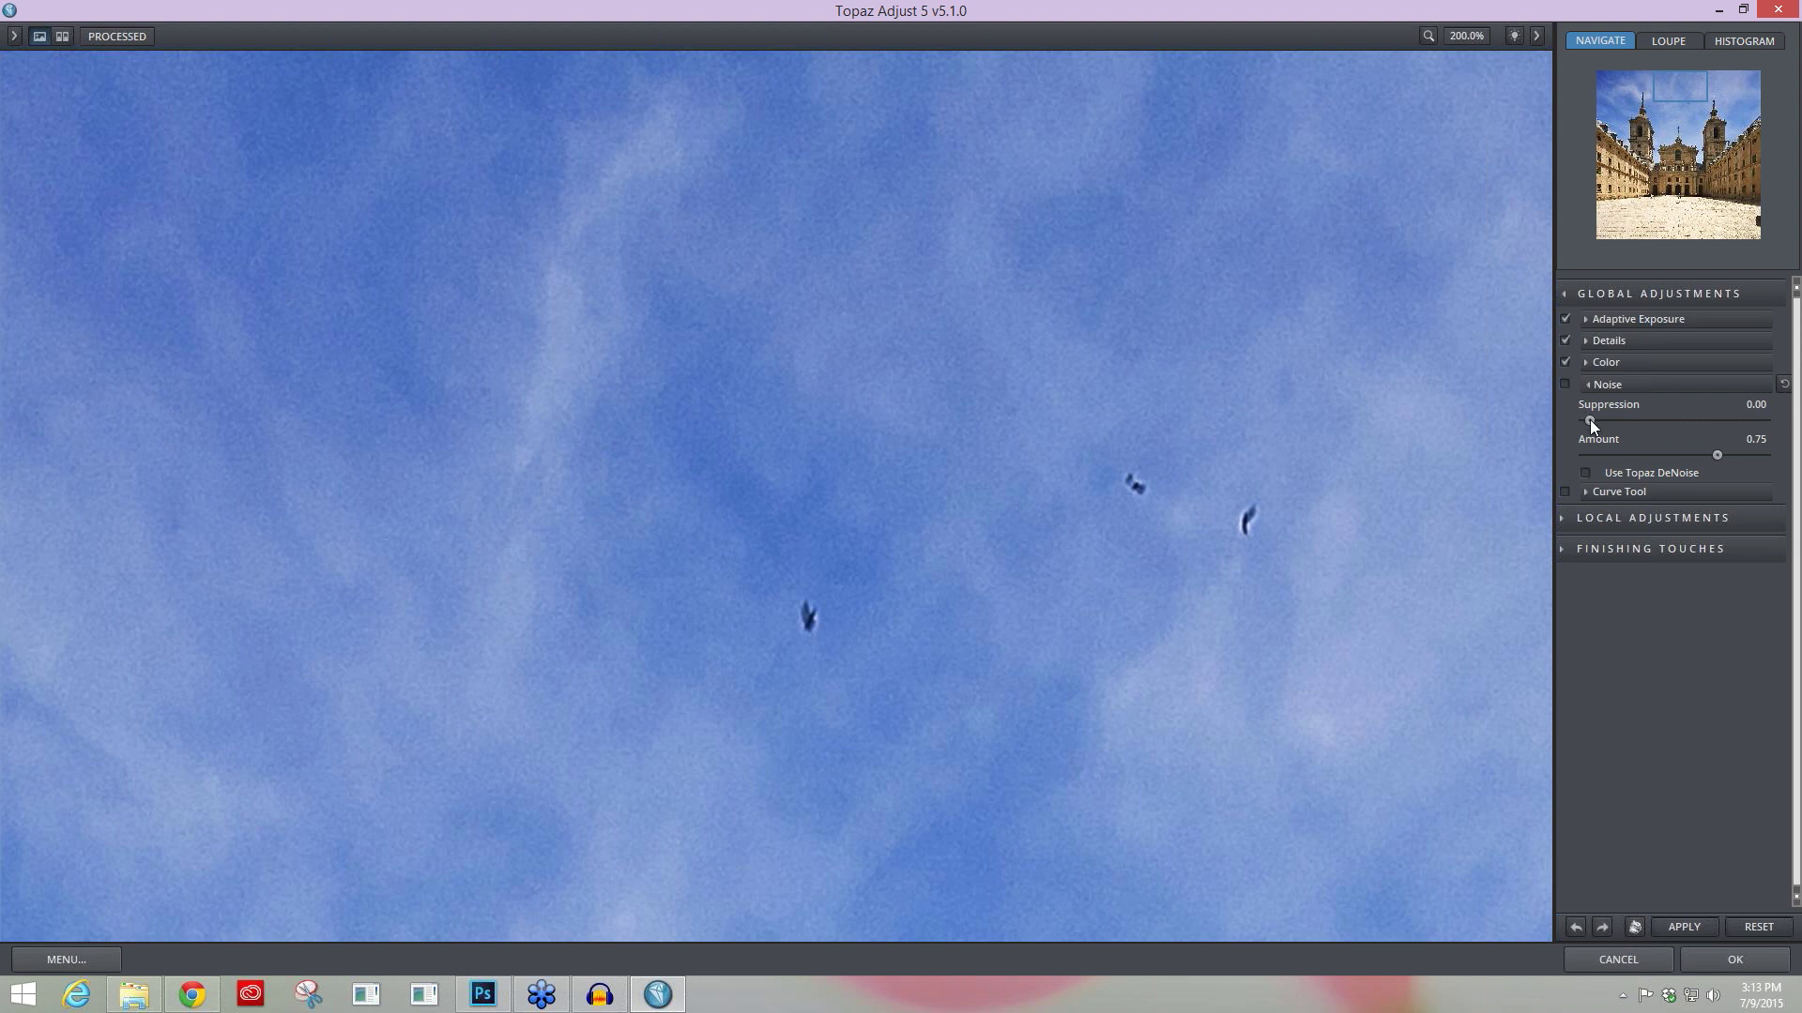
Step: Set Noise Suppression to 0.63 and noise Amount to 0.51, then fit the whole photo in view
drag(1610, 420, 1614, 420)
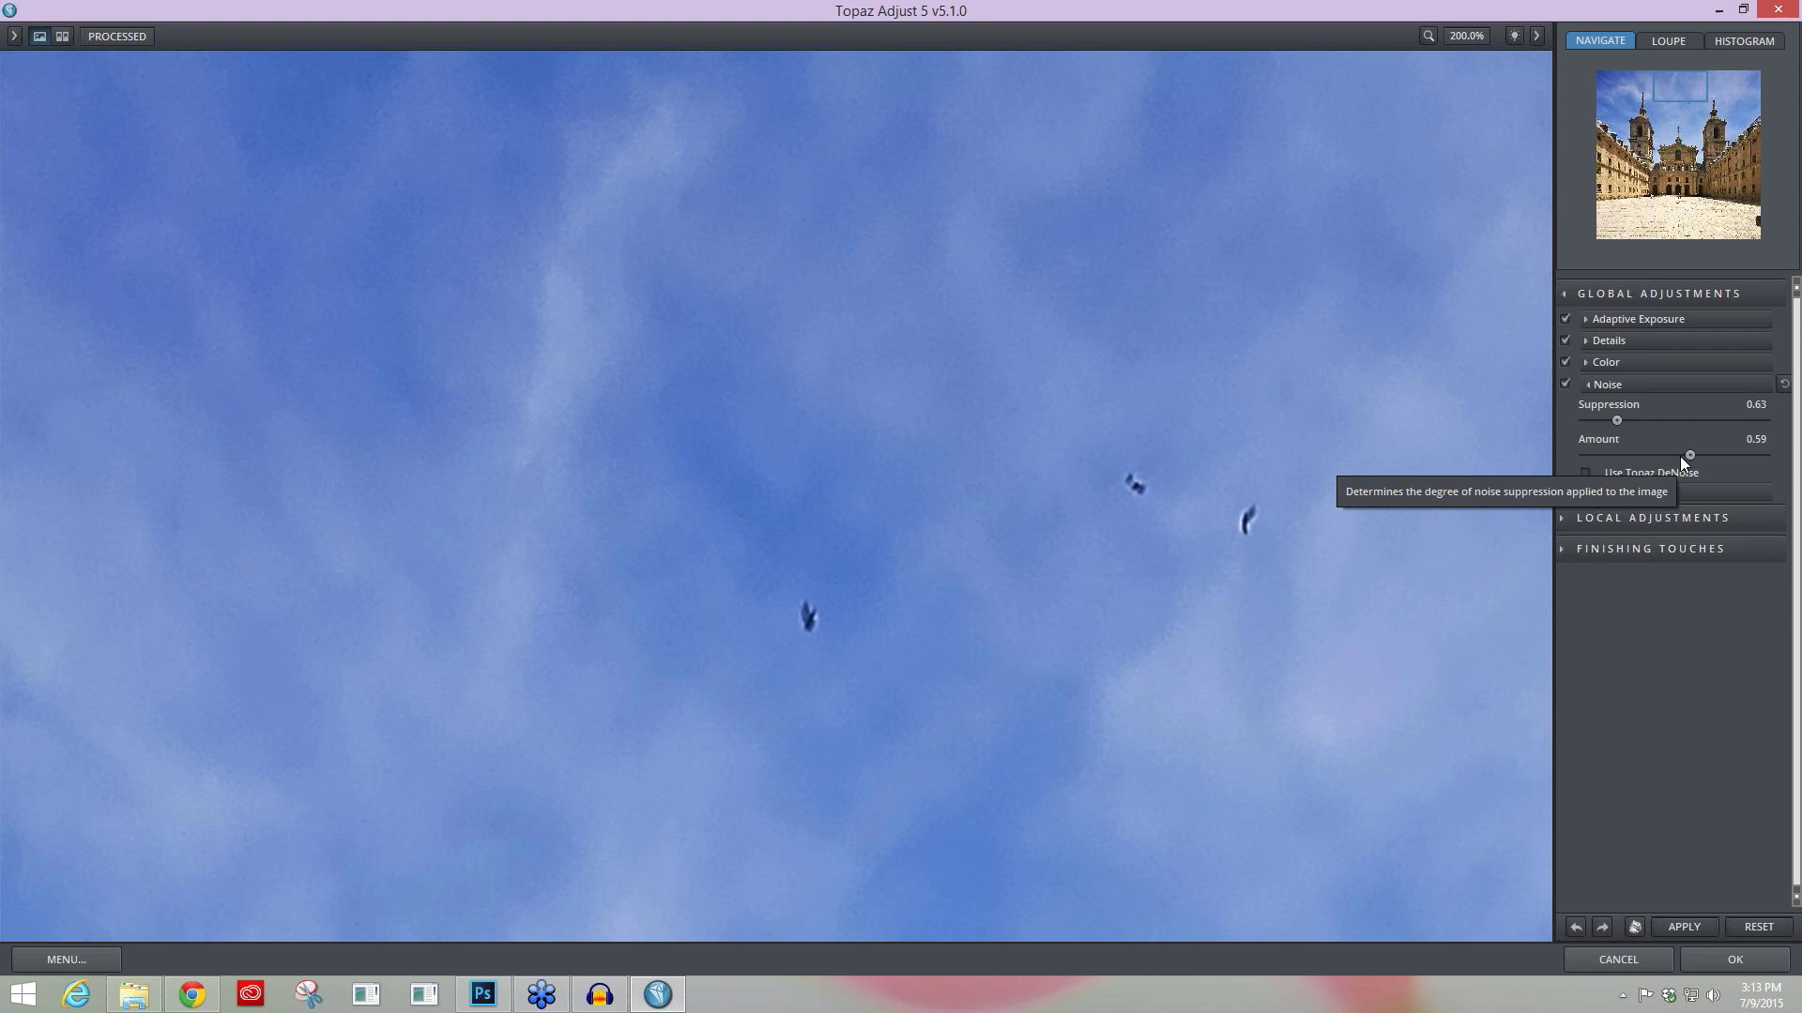
drag(1682, 458, 1717, 454)
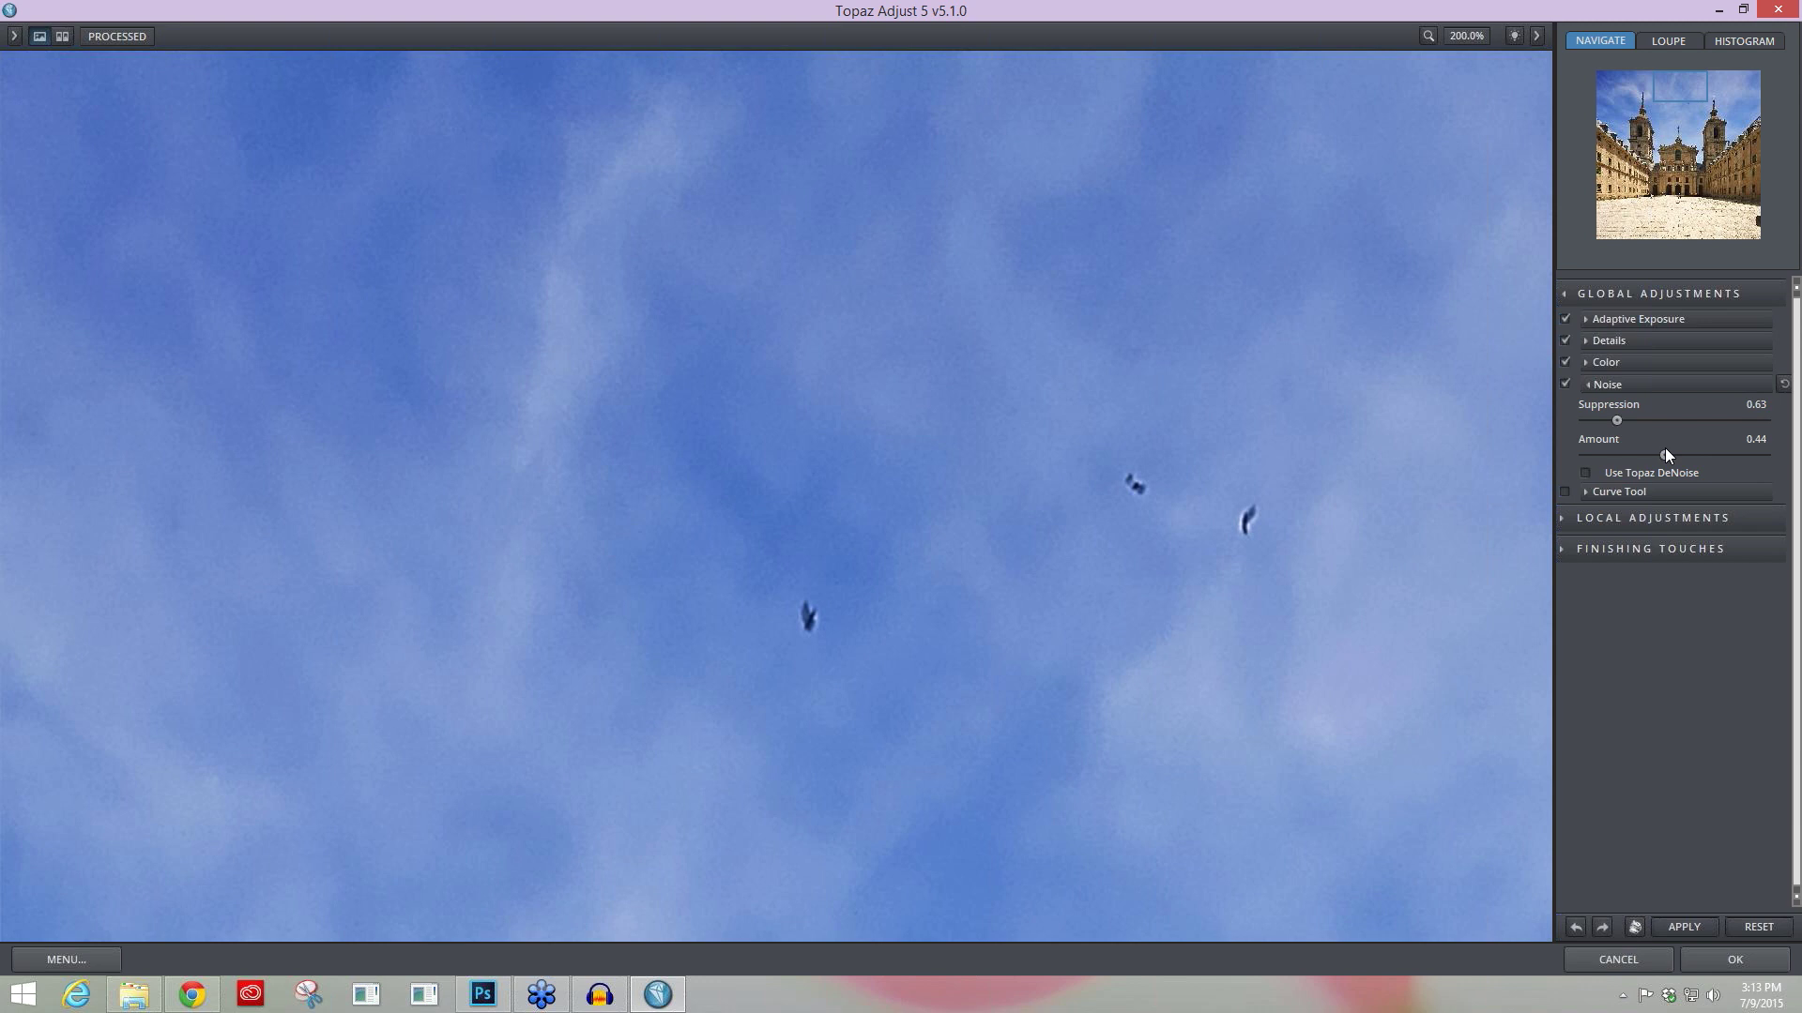
drag(1665, 449, 1673, 459)
click(1533, 368)
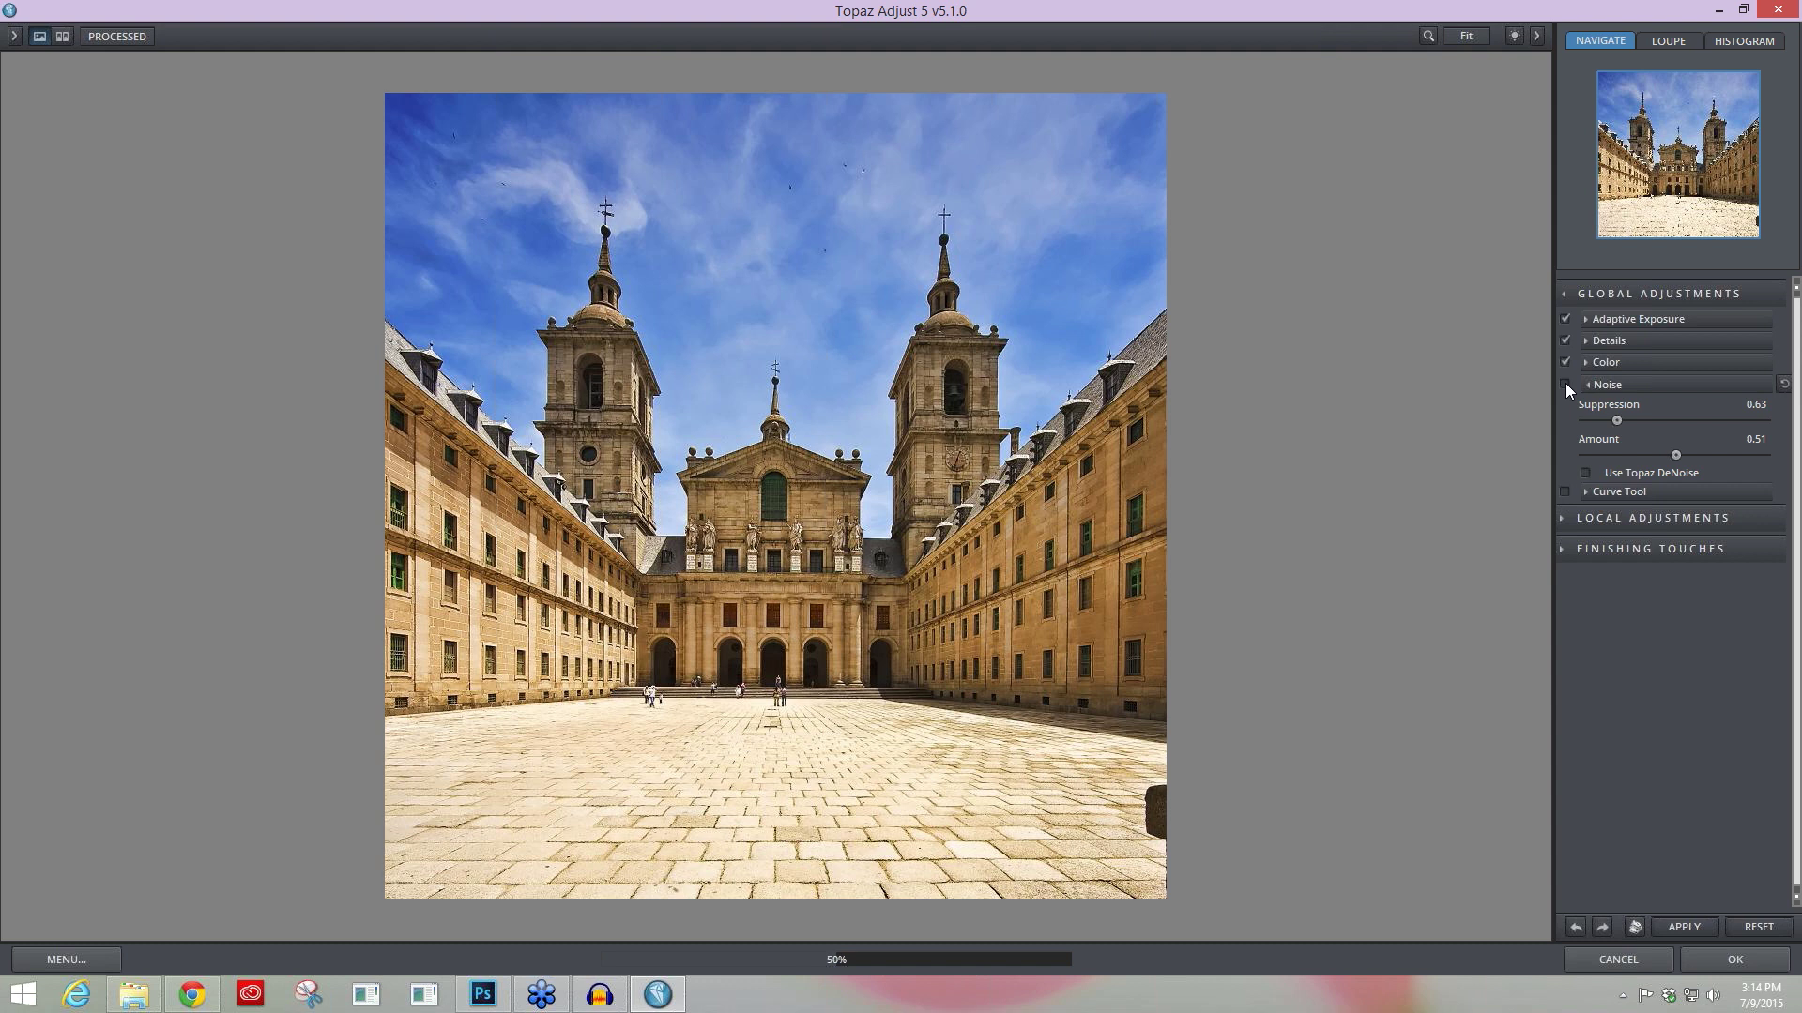
Step: Collapse Global Adjustments and choose Brush Out under Local Adjustments > Local Adjustment
click(1571, 519)
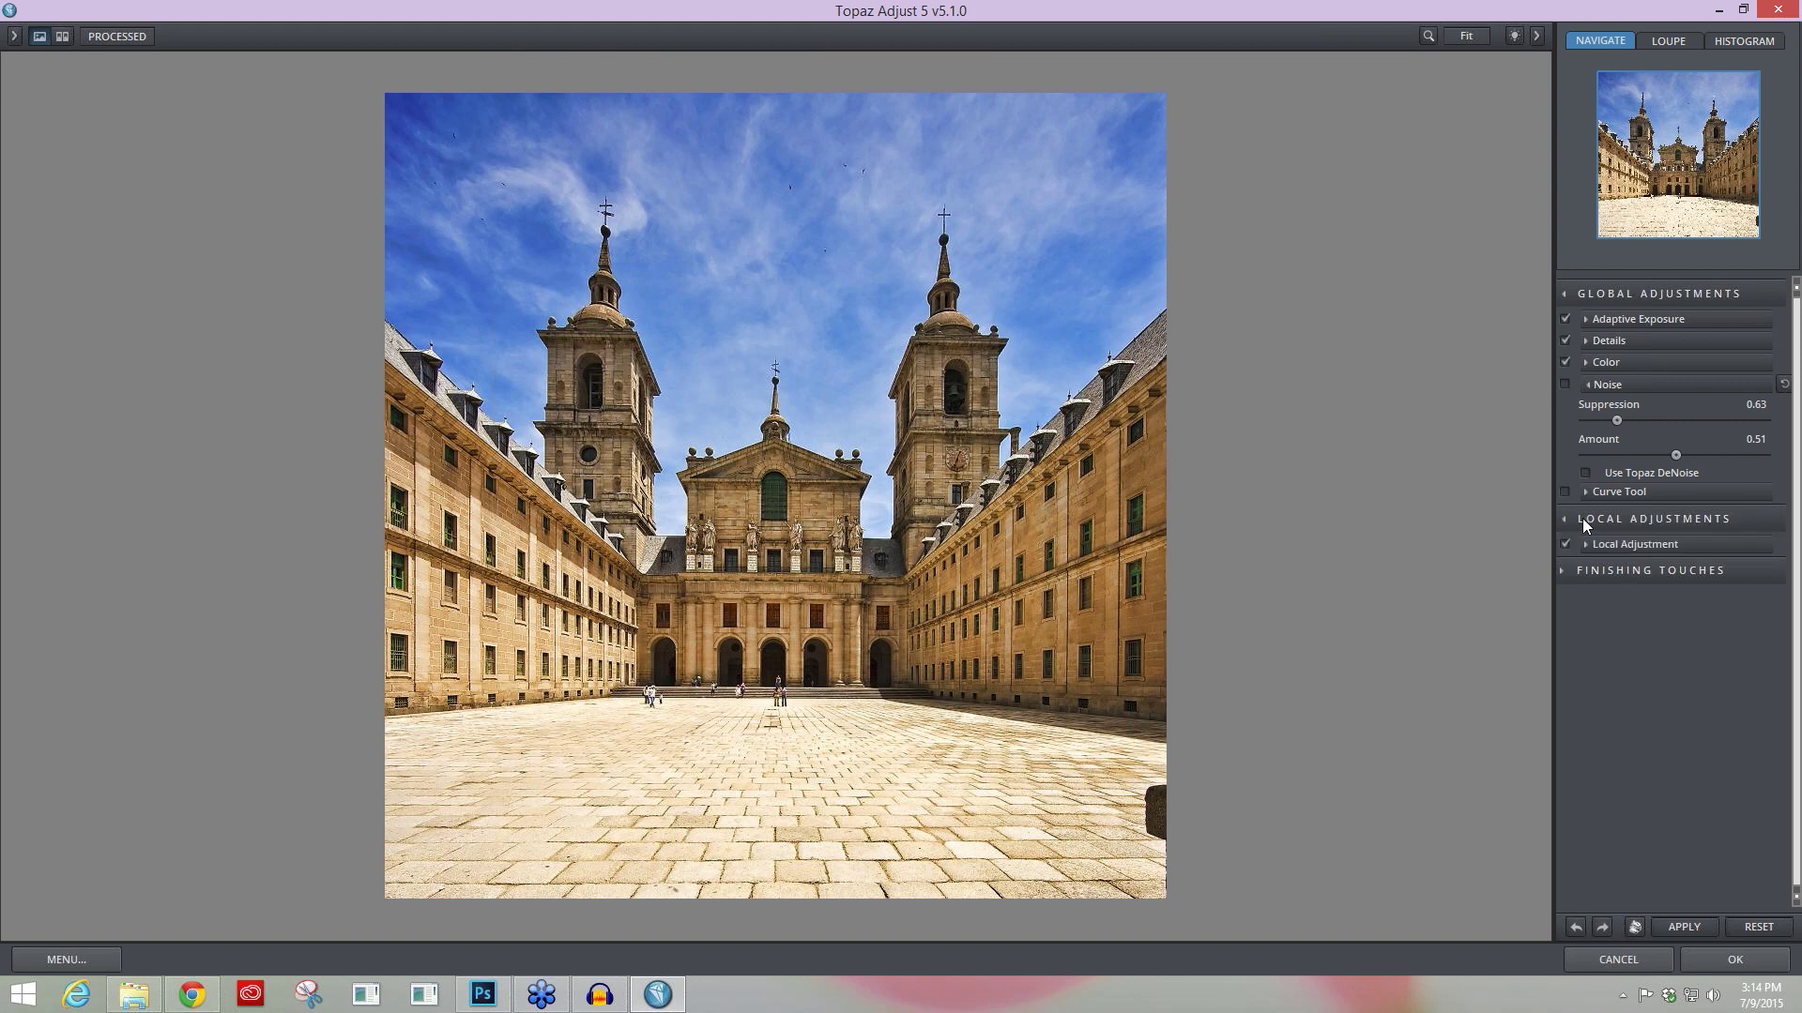
click(1567, 294)
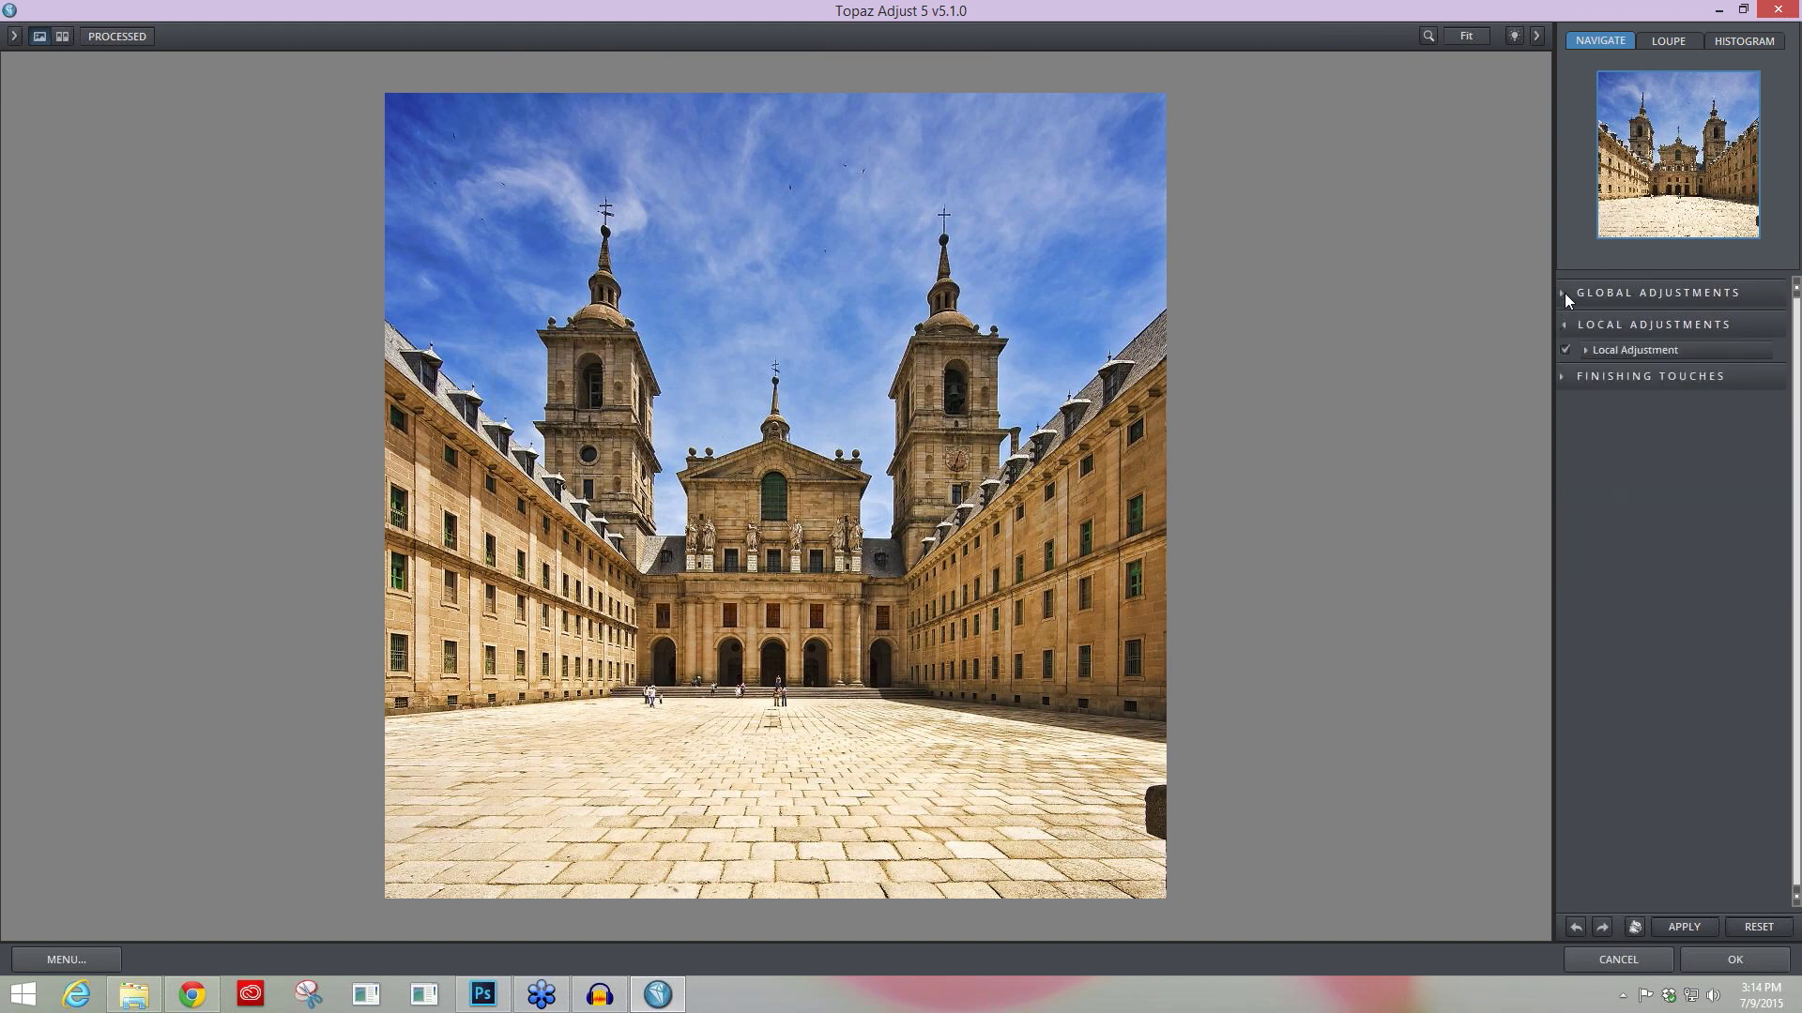
click(1586, 351)
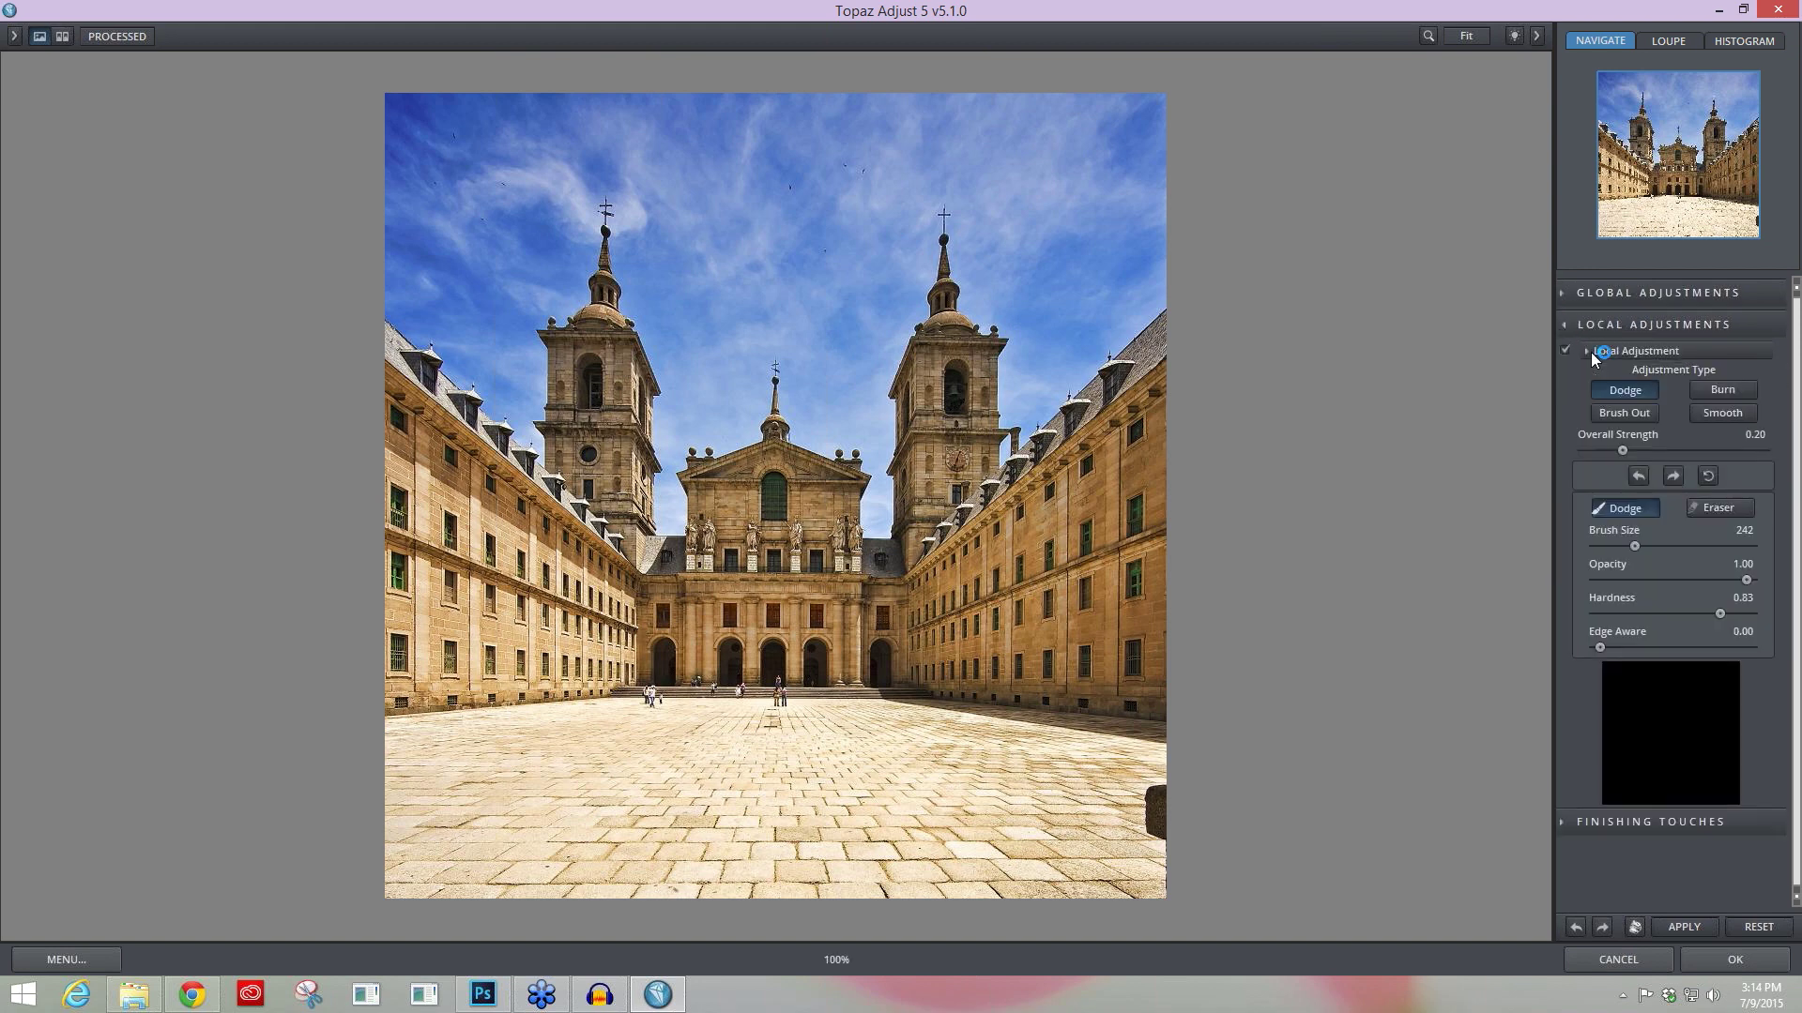
click(1625, 413)
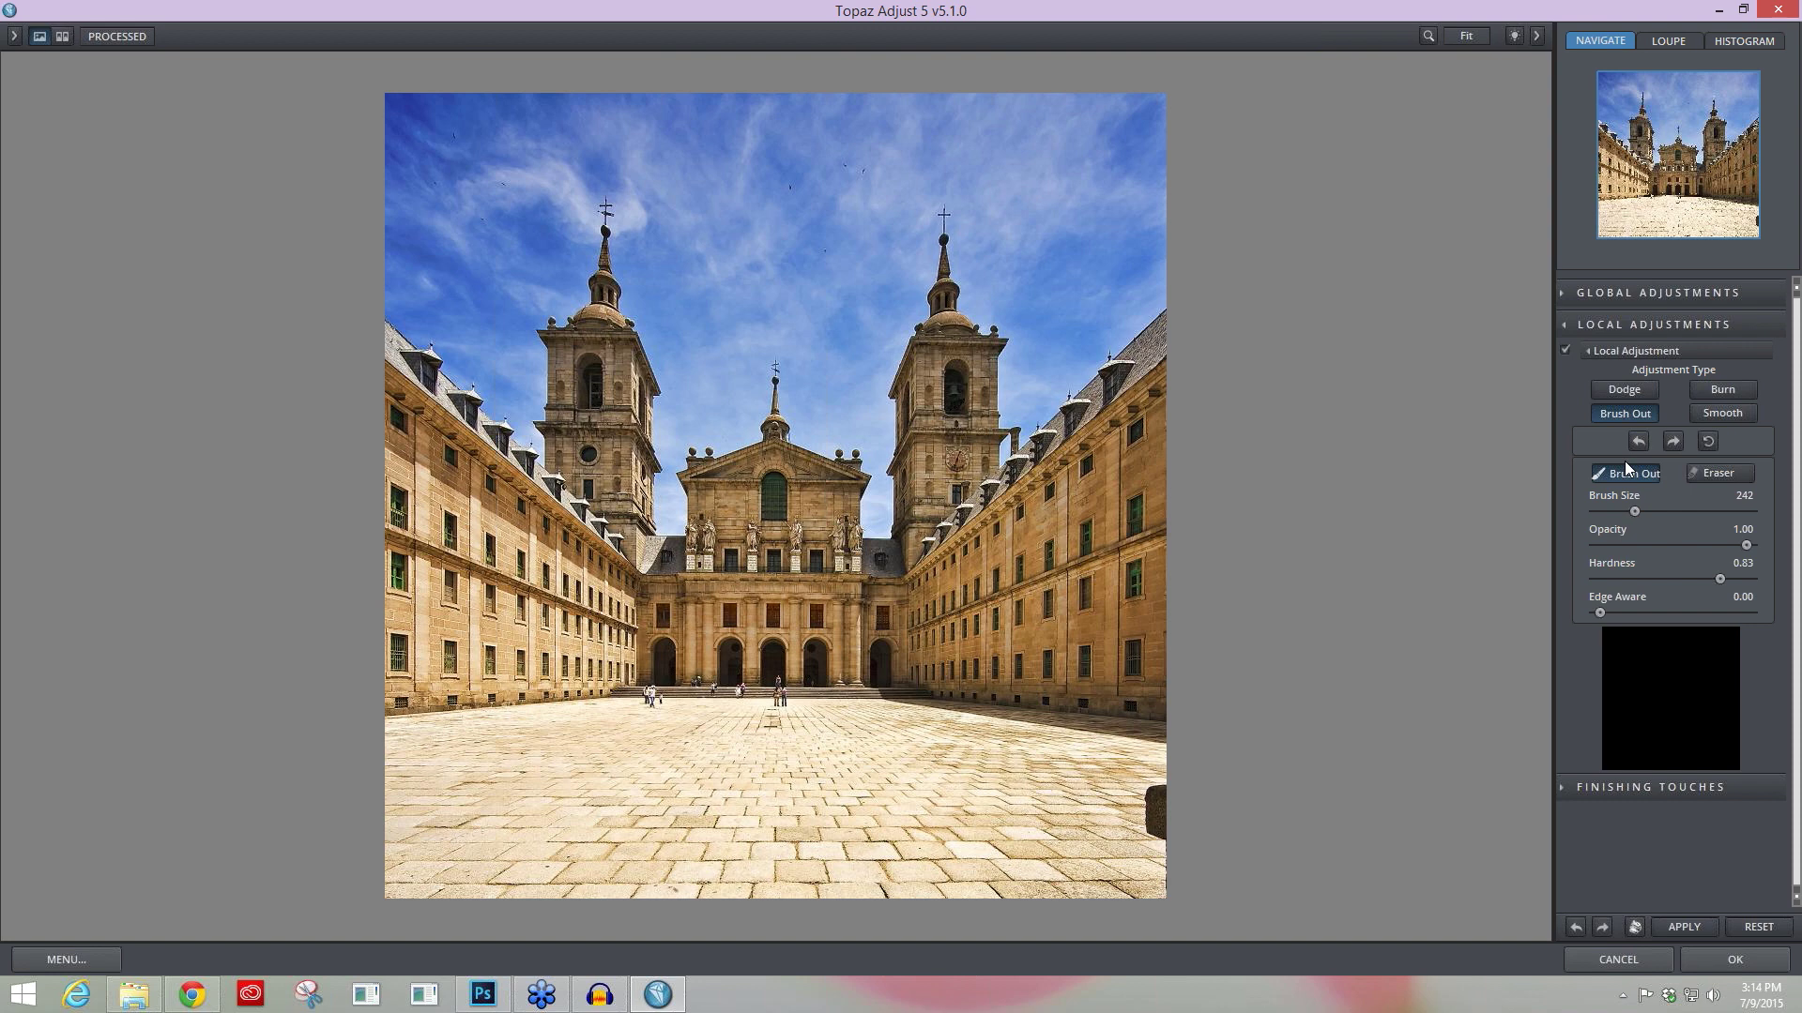
Step: Set the brush size to 436, hardness to 0.34, and turn Edge Aware off
drag(1633, 511, 1643, 514)
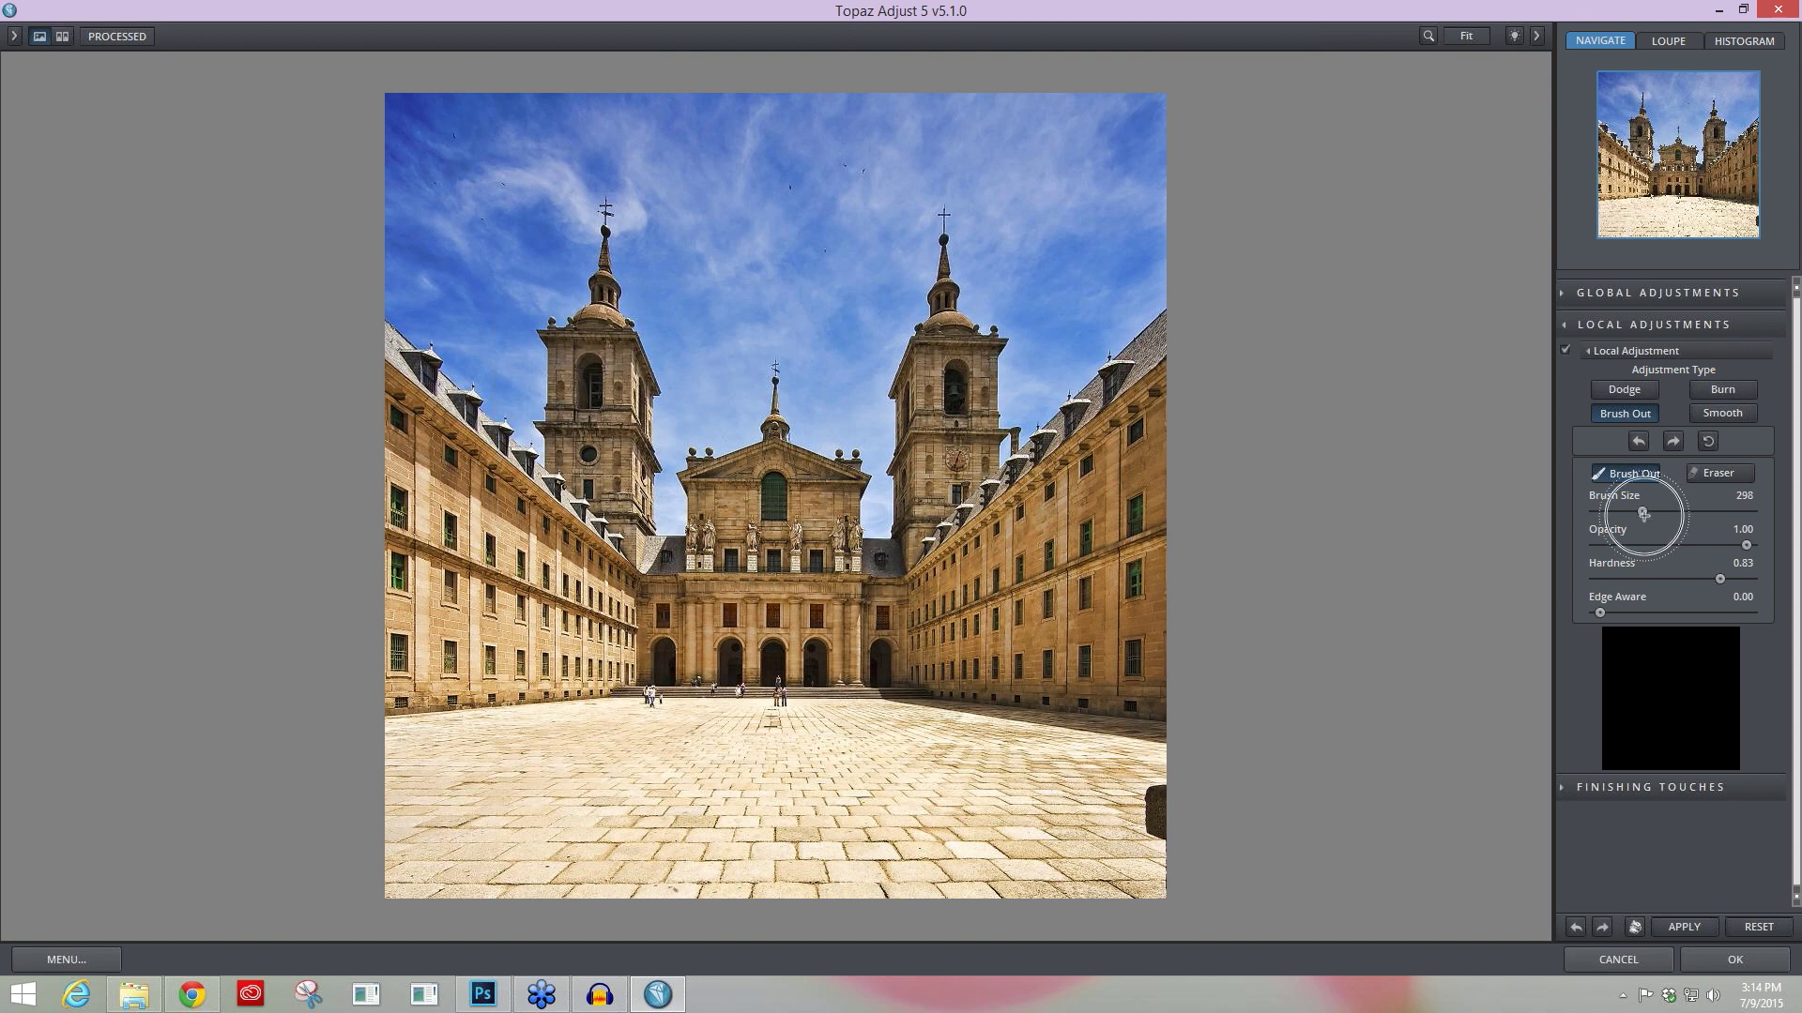
drag(1643, 514, 1662, 514)
click(1649, 579)
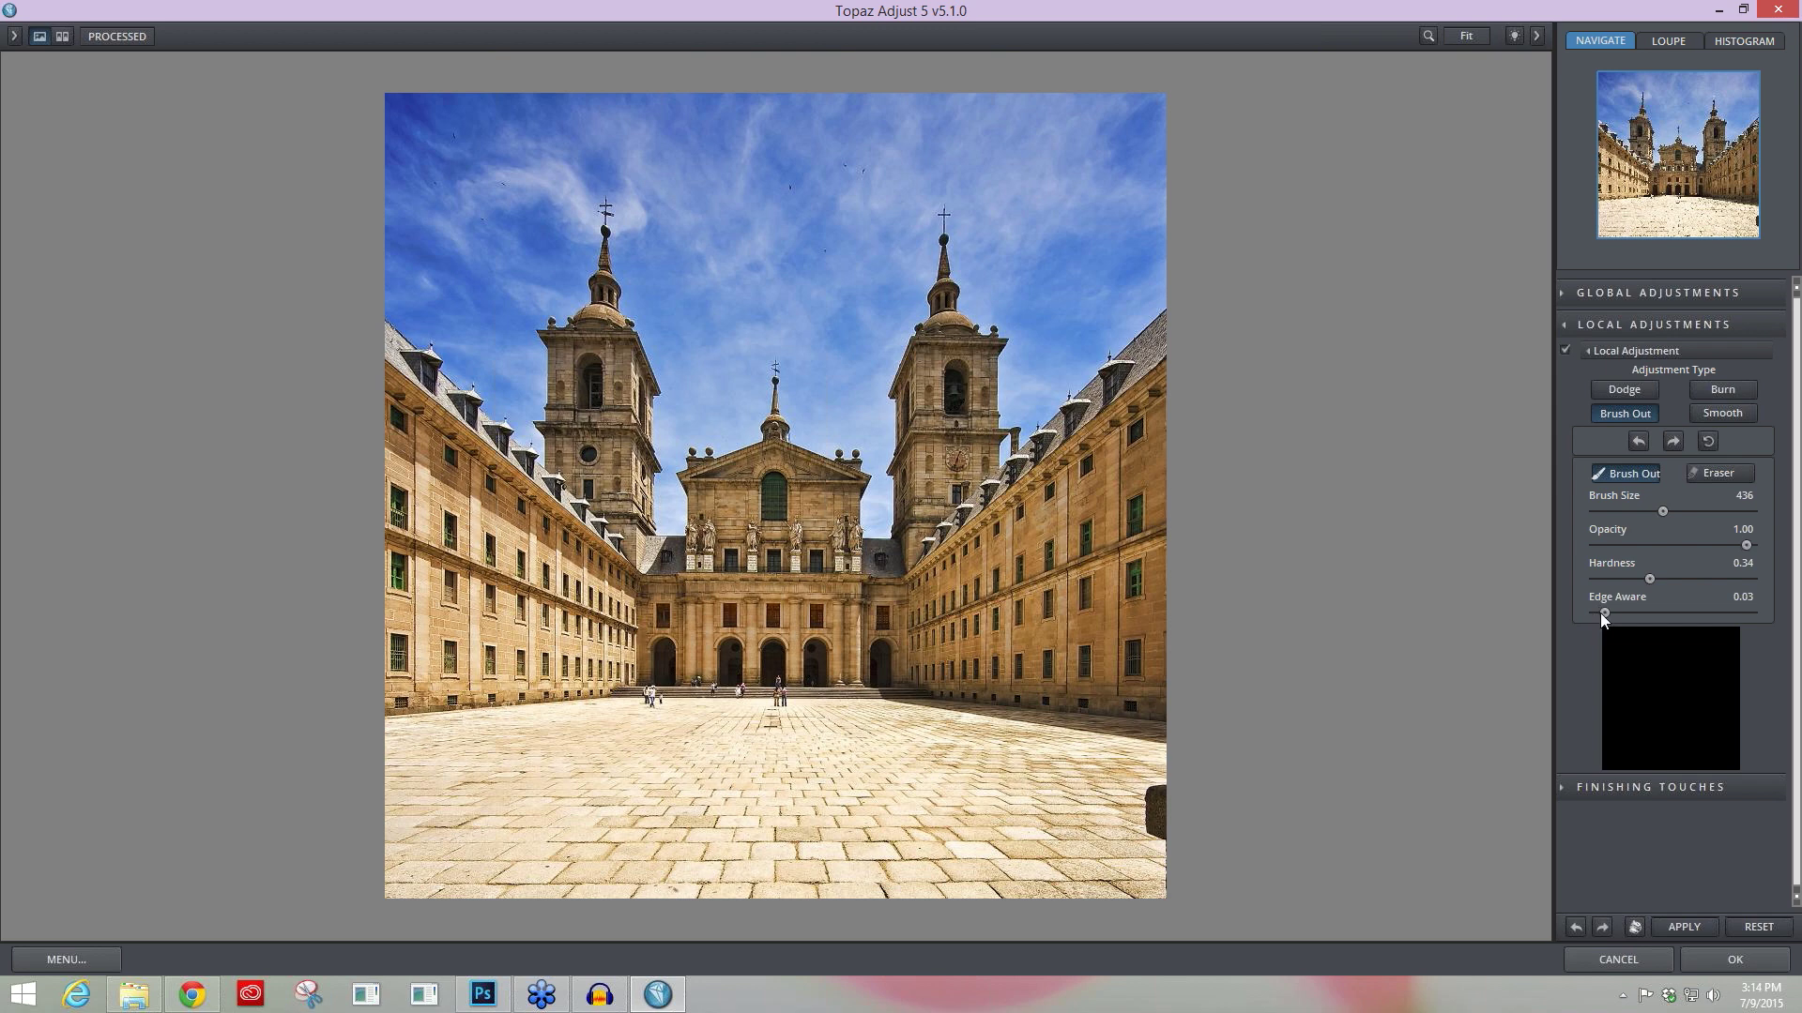
drag(1603, 612, 1586, 608)
click(1586, 608)
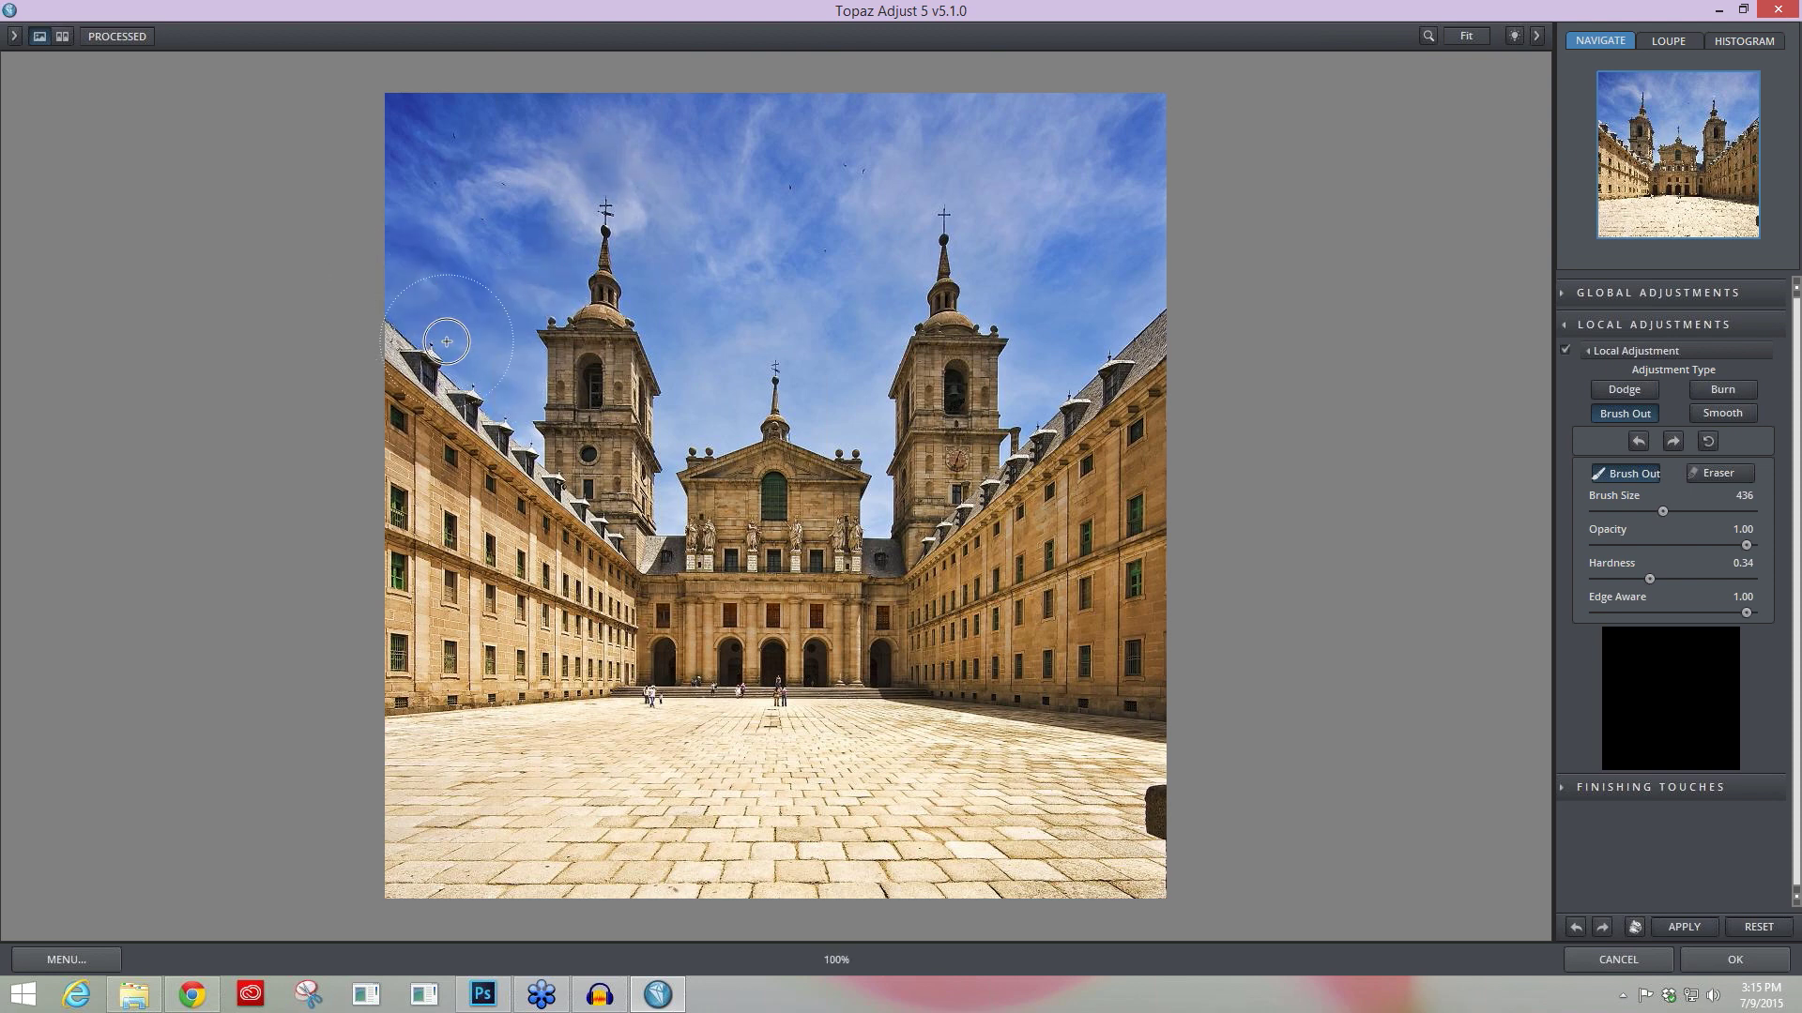
Step: Brush out the effect from the sky around the bell towers
drag(467, 358, 617, 442)
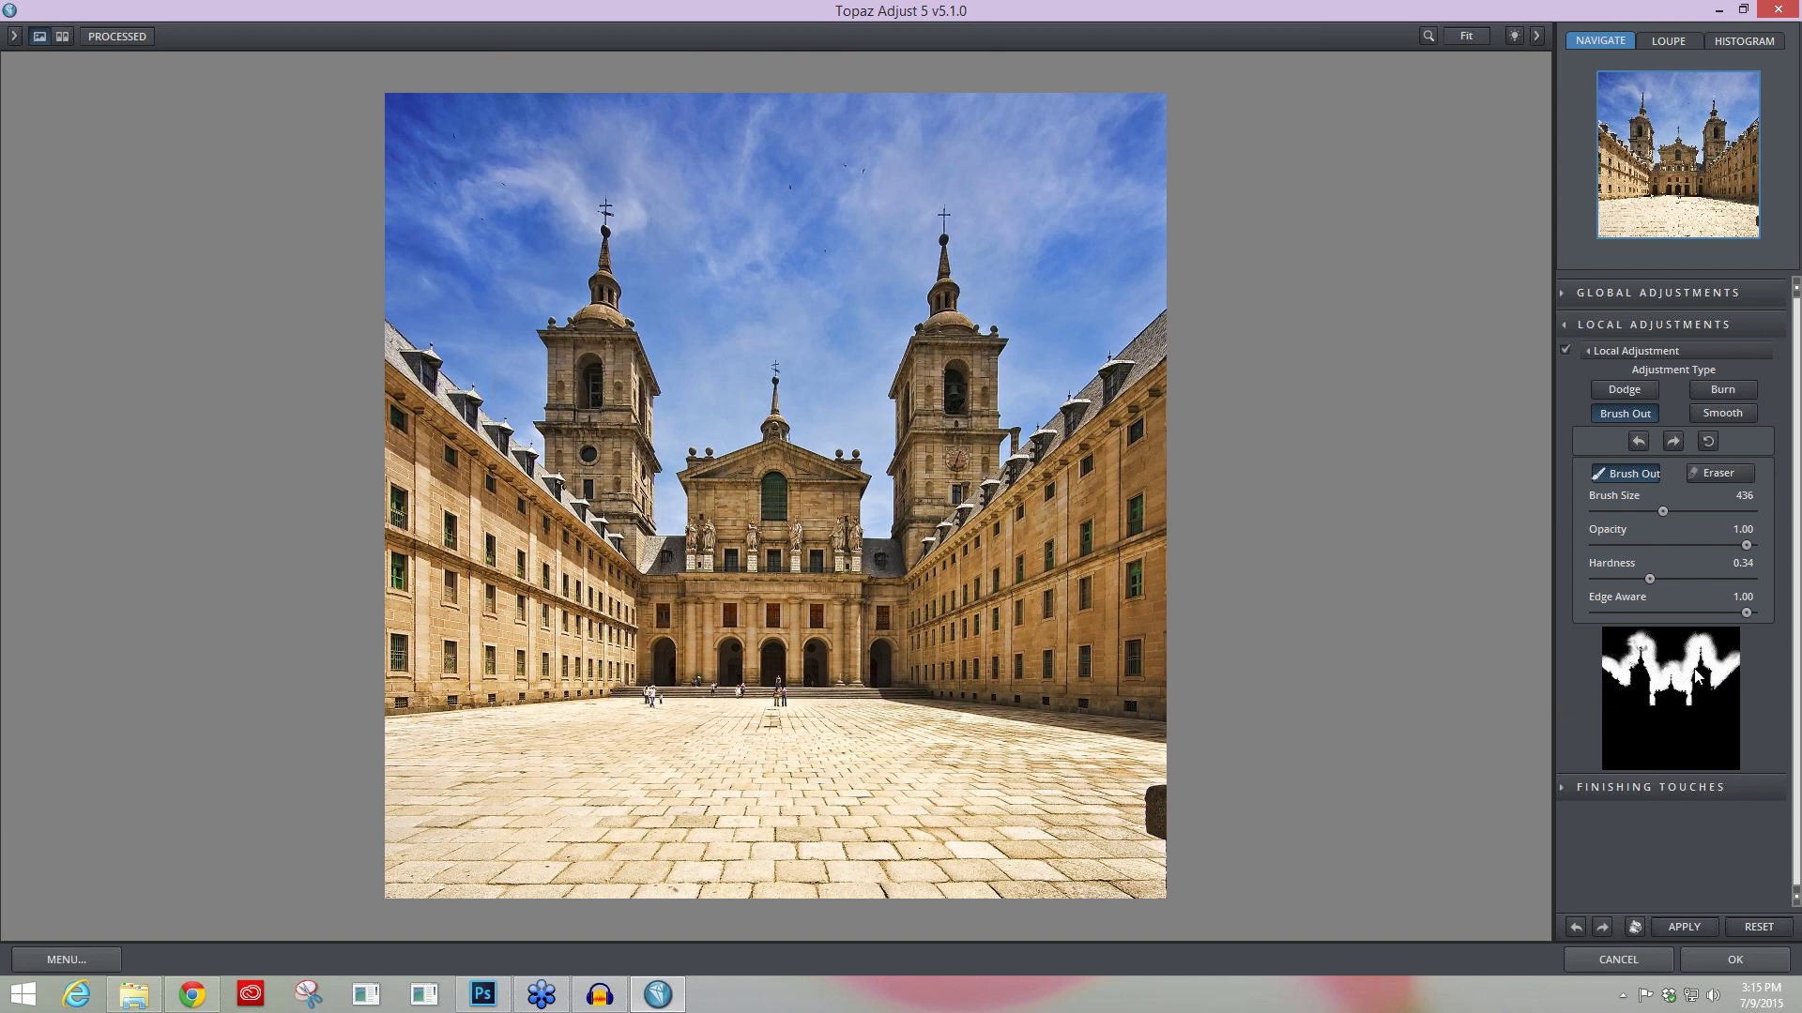
Step: Set Edge Aware to 0.00 and make the Brush Out brush harder
drag(1743, 611, 1549, 601)
drag(1650, 577, 1717, 579)
drag(1717, 579, 1715, 579)
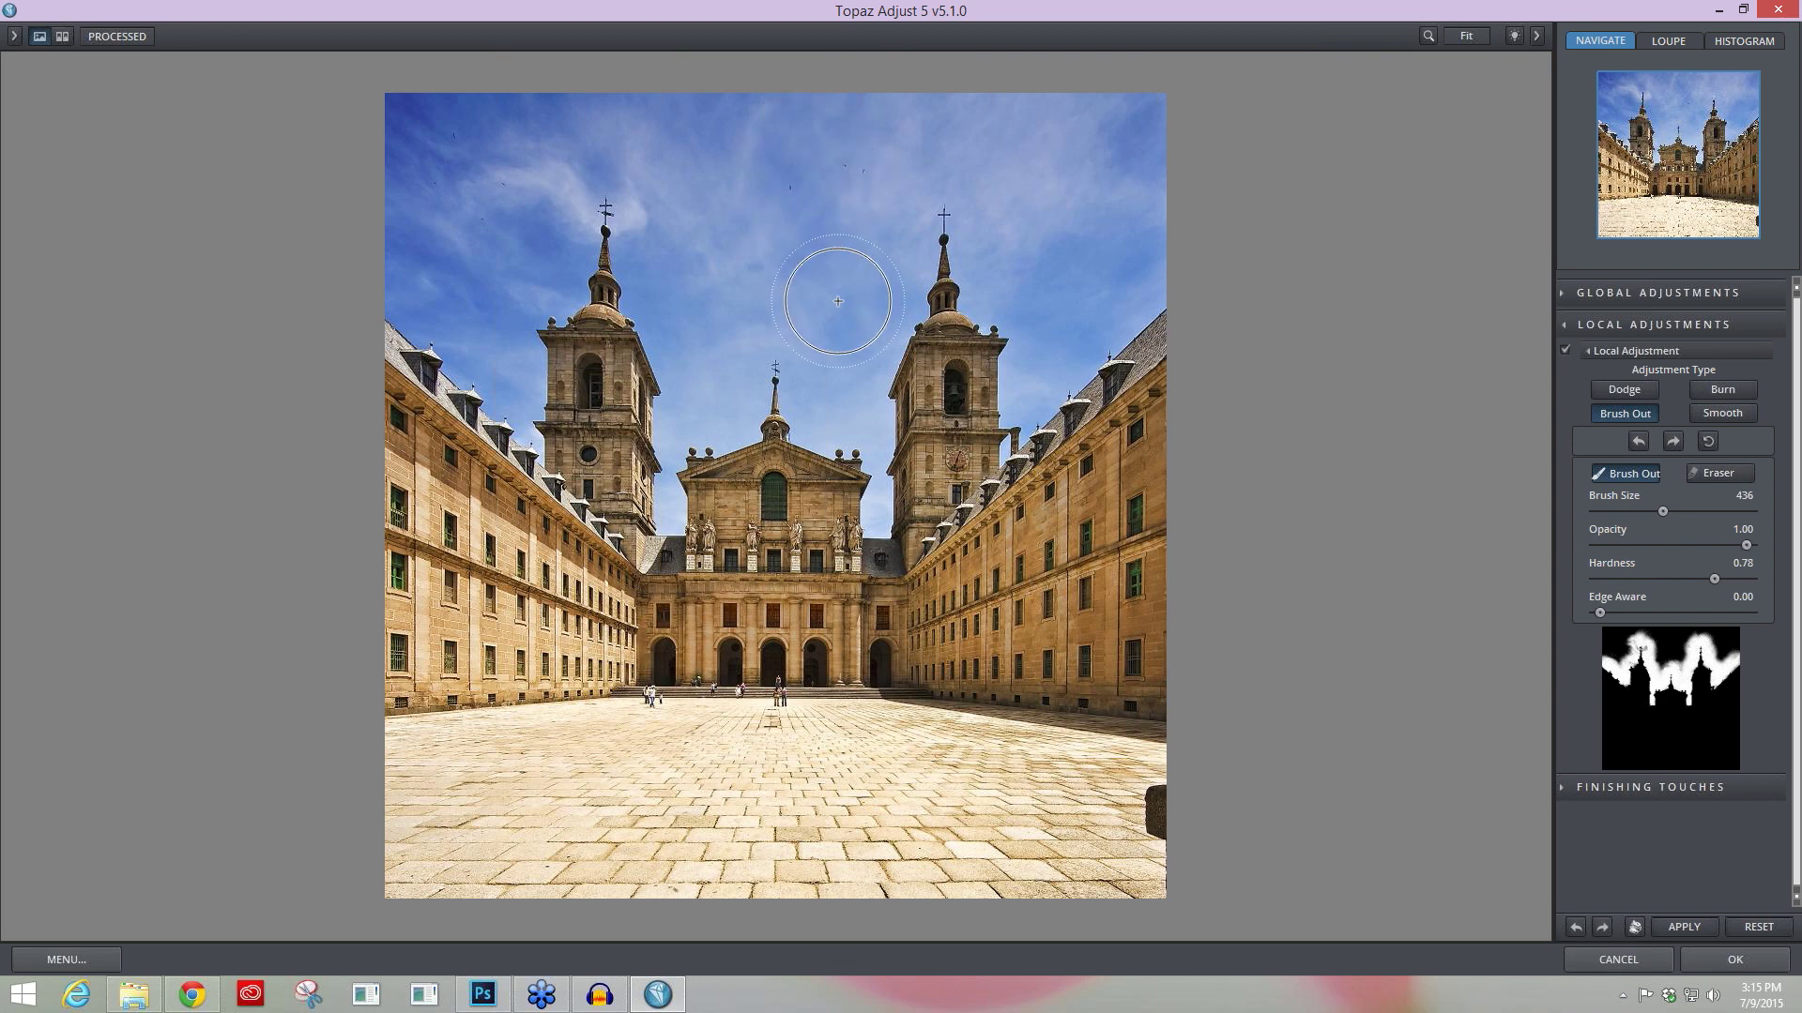
Step: Brush out the right part of the sky, compare against the original, and collapse Local Adjustment
mouse_move(997, 139)
mouse_down()
mouse_move(1034, 129)
mouse_move(1066, 216)
mouse_move(1134, 113)
mouse_up()
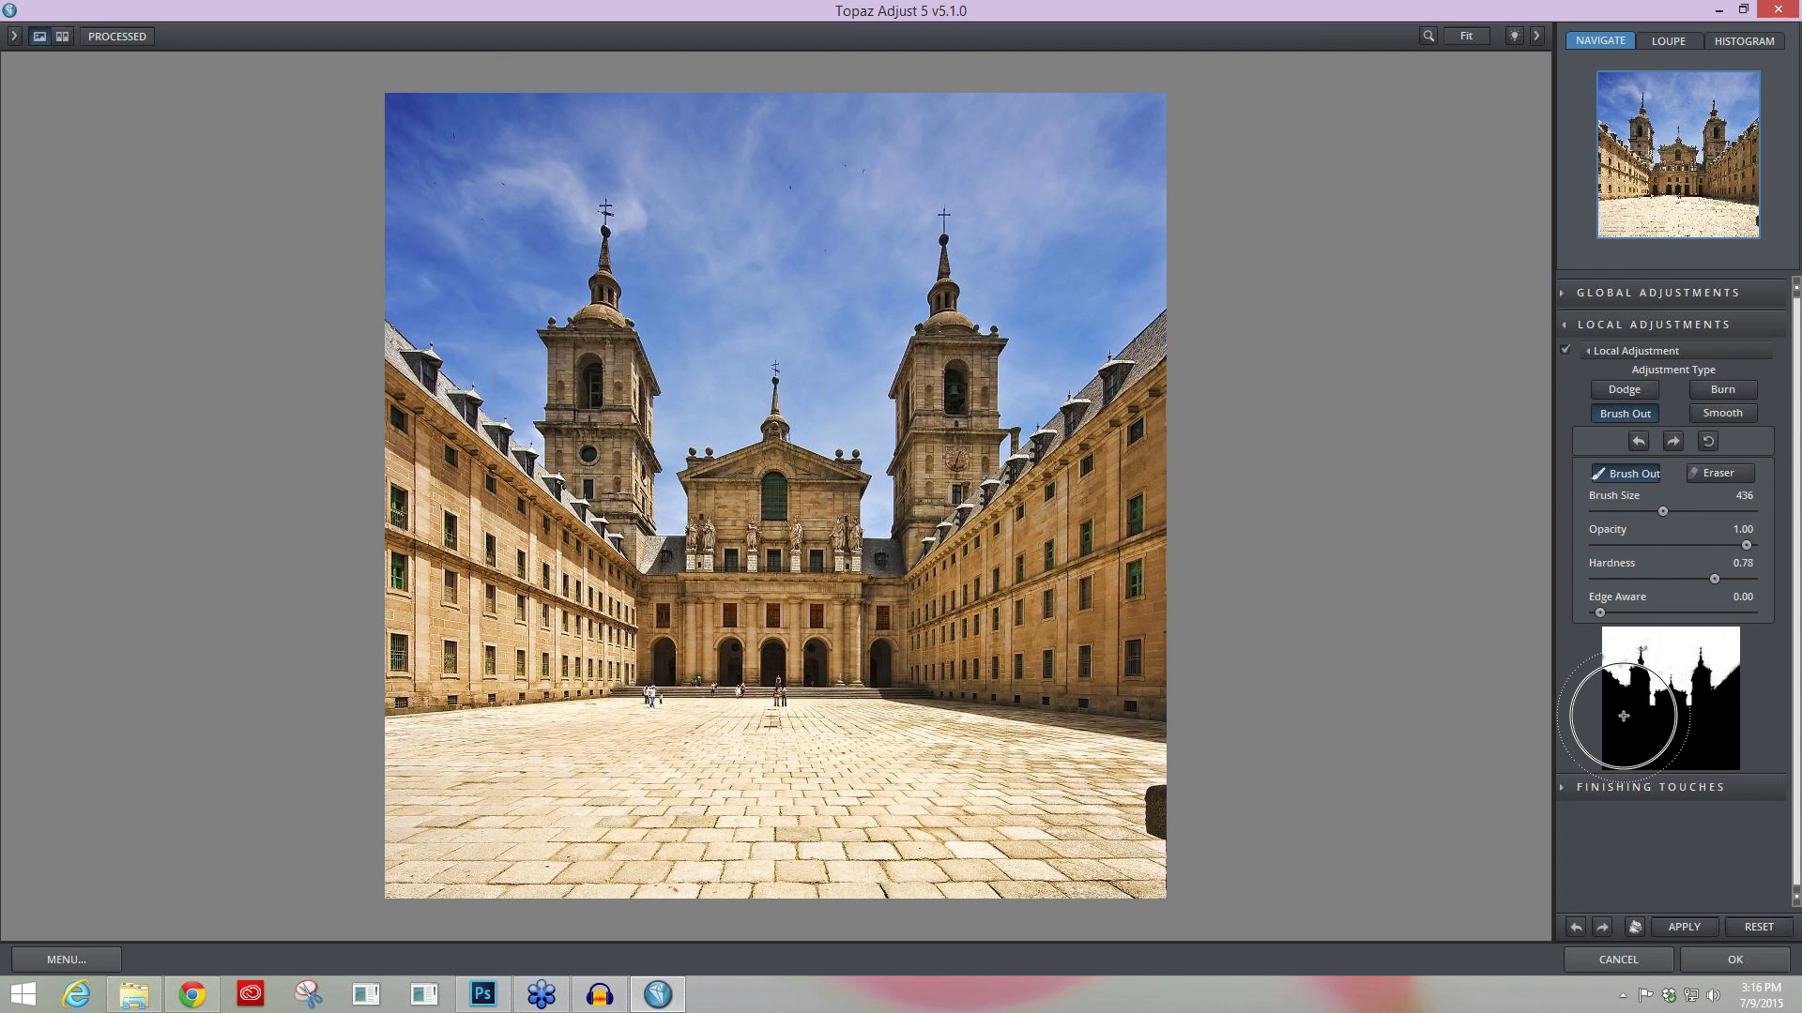
click(1536, 725)
click(1536, 725)
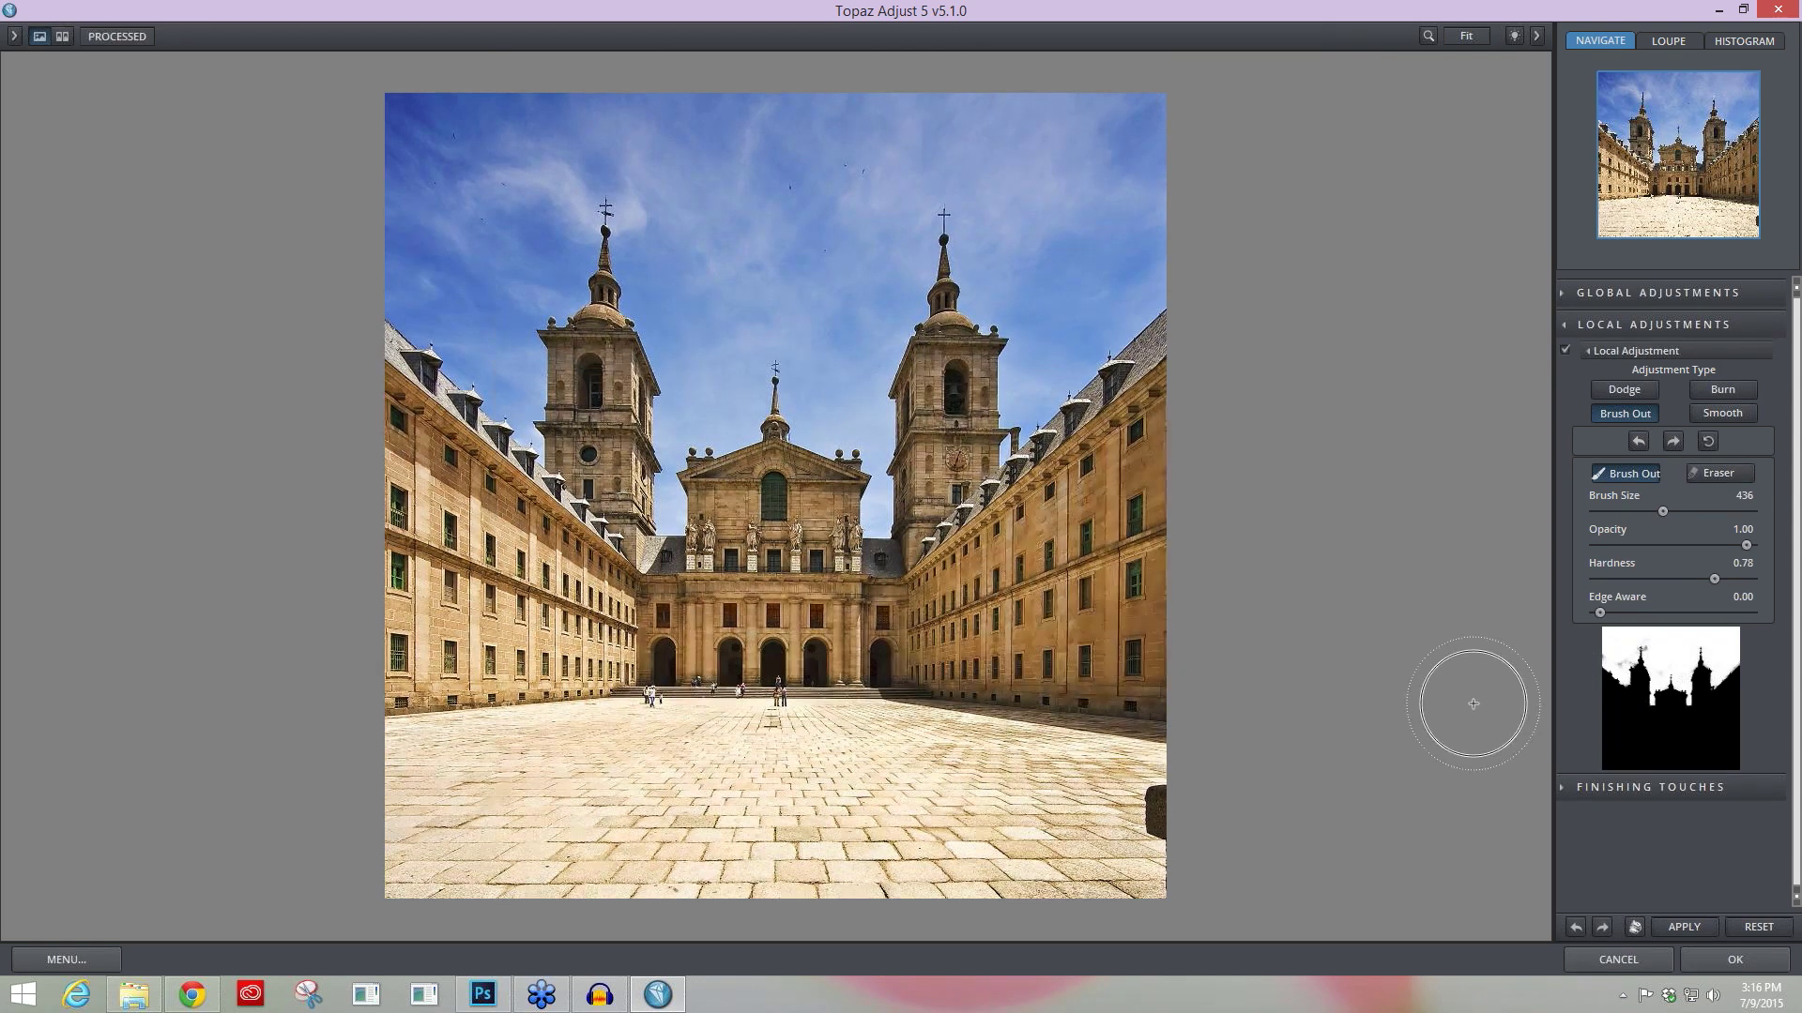
click(1584, 350)
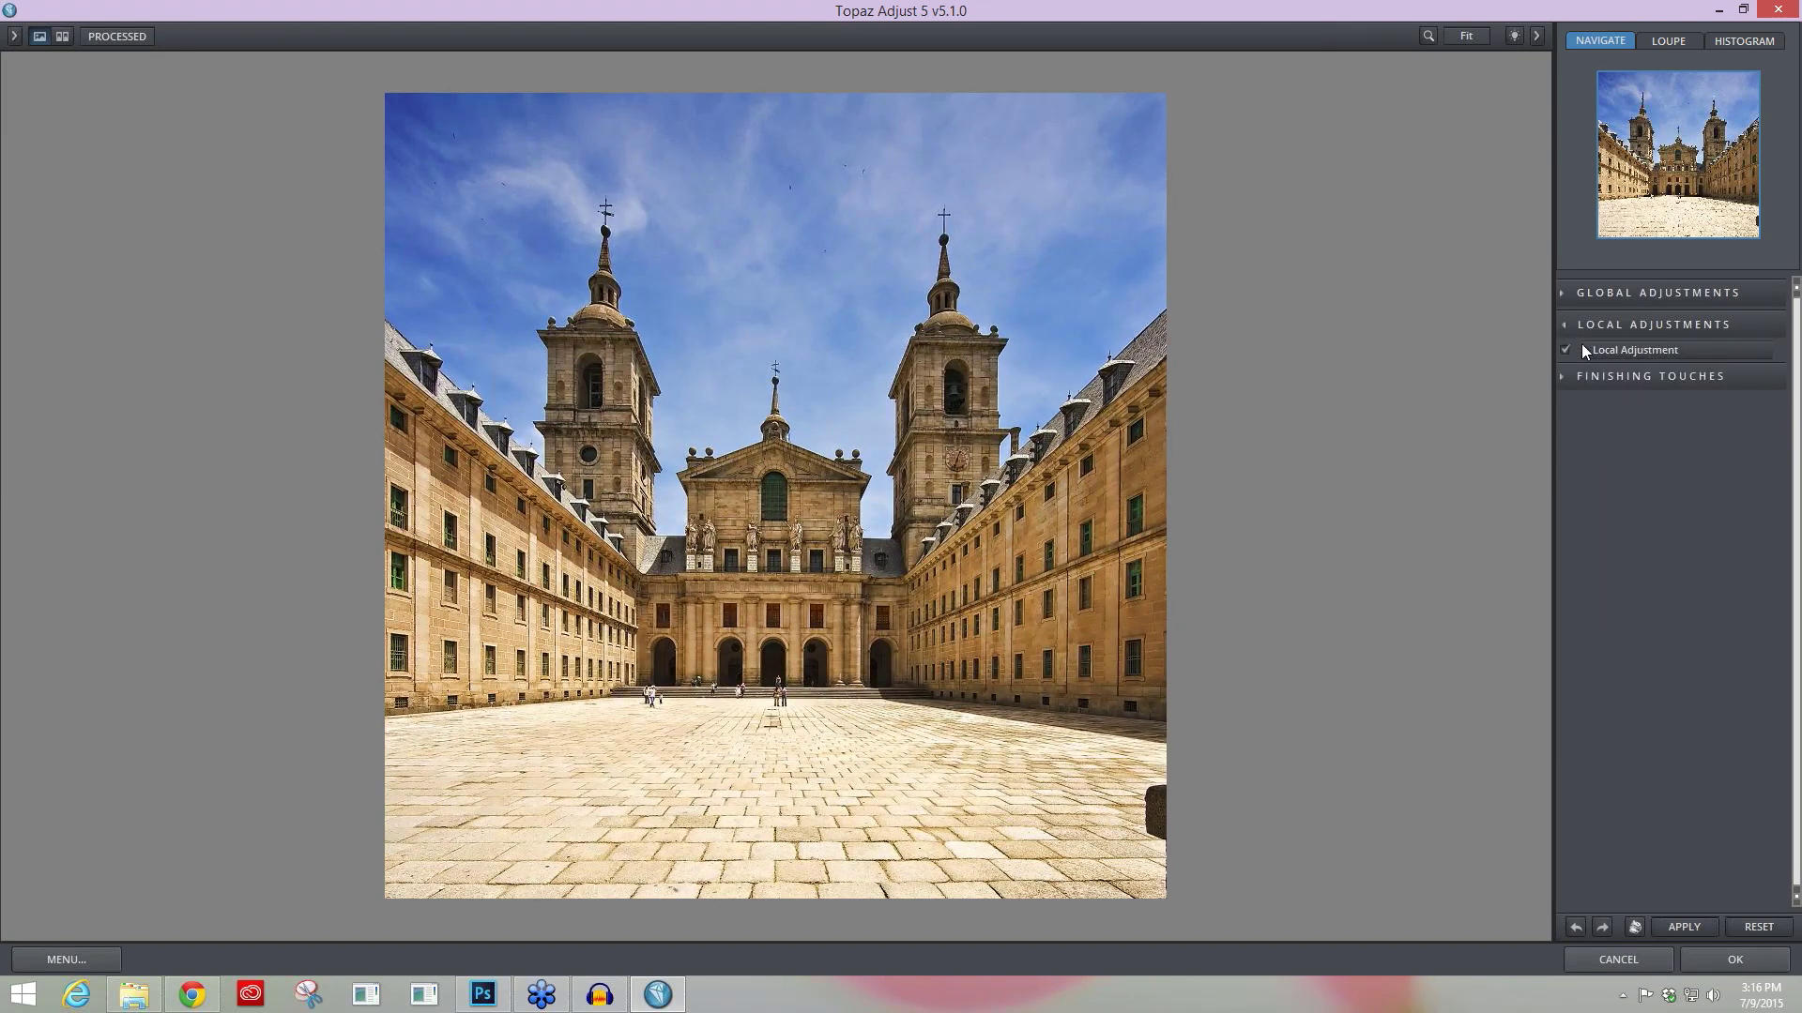
Step: Collapse Local Adjustments and expand the Finishing Touches Transparency settings
click(1570, 326)
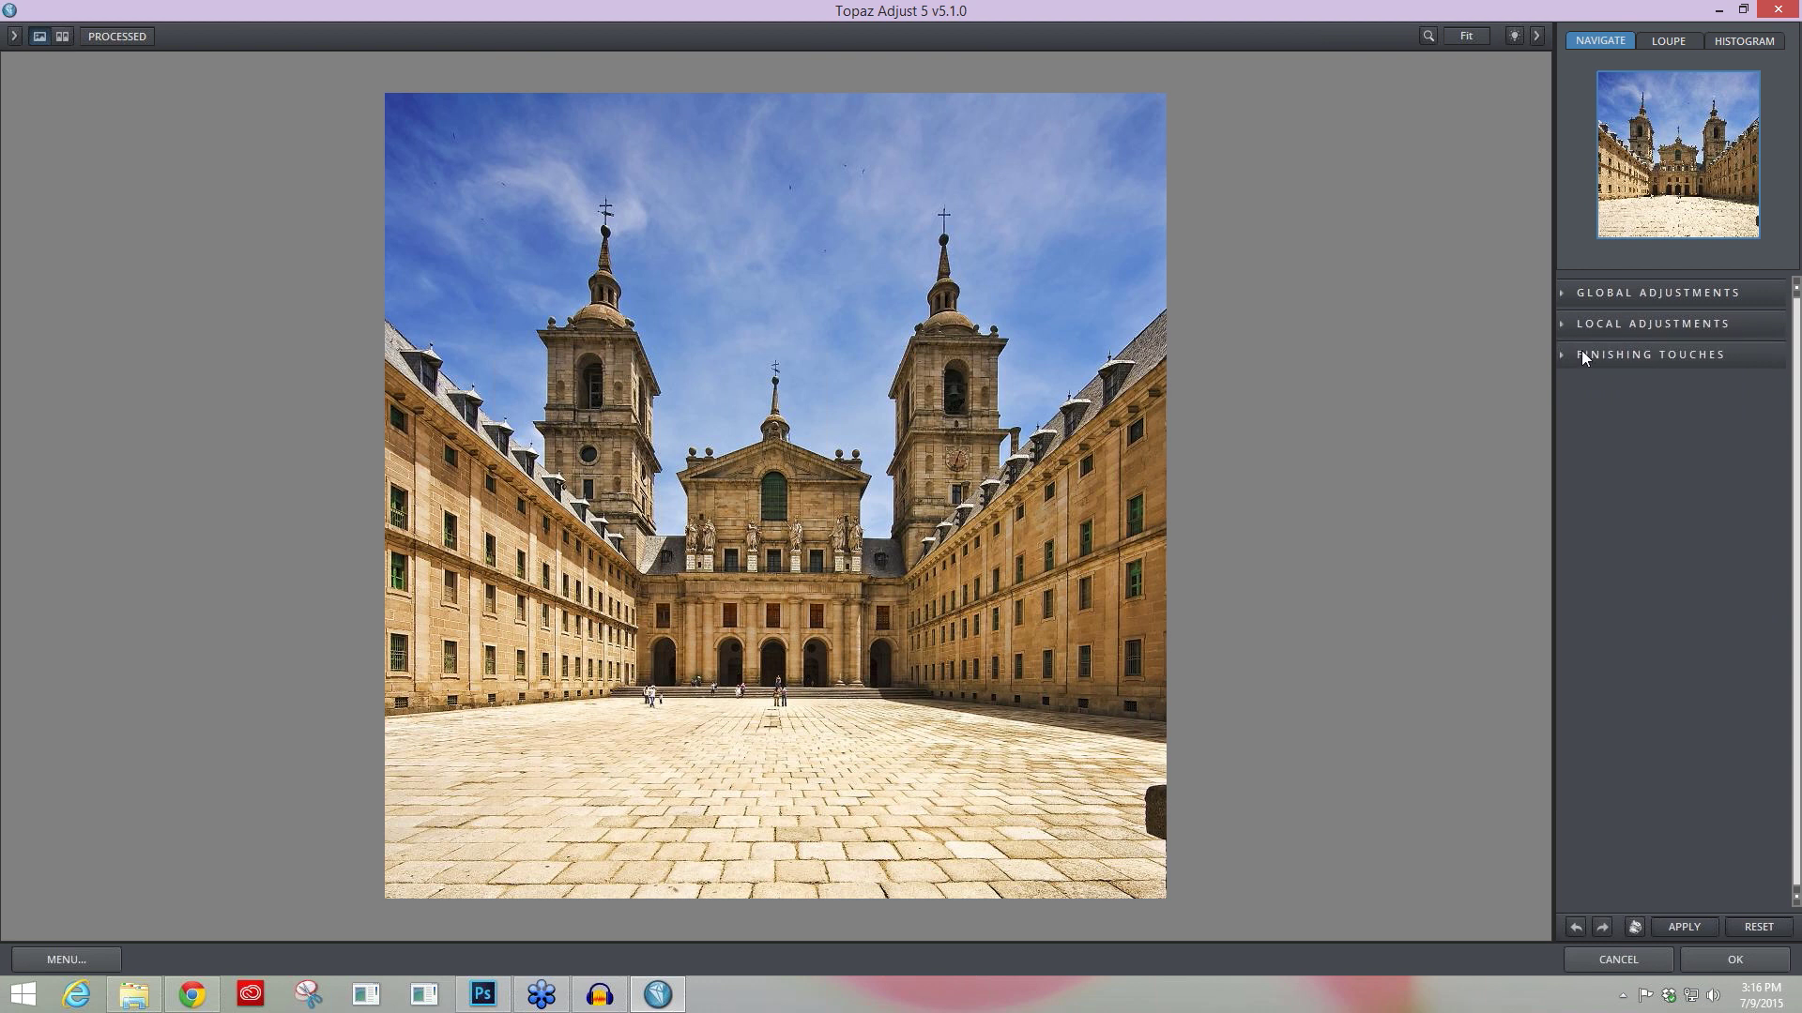
click(1565, 356)
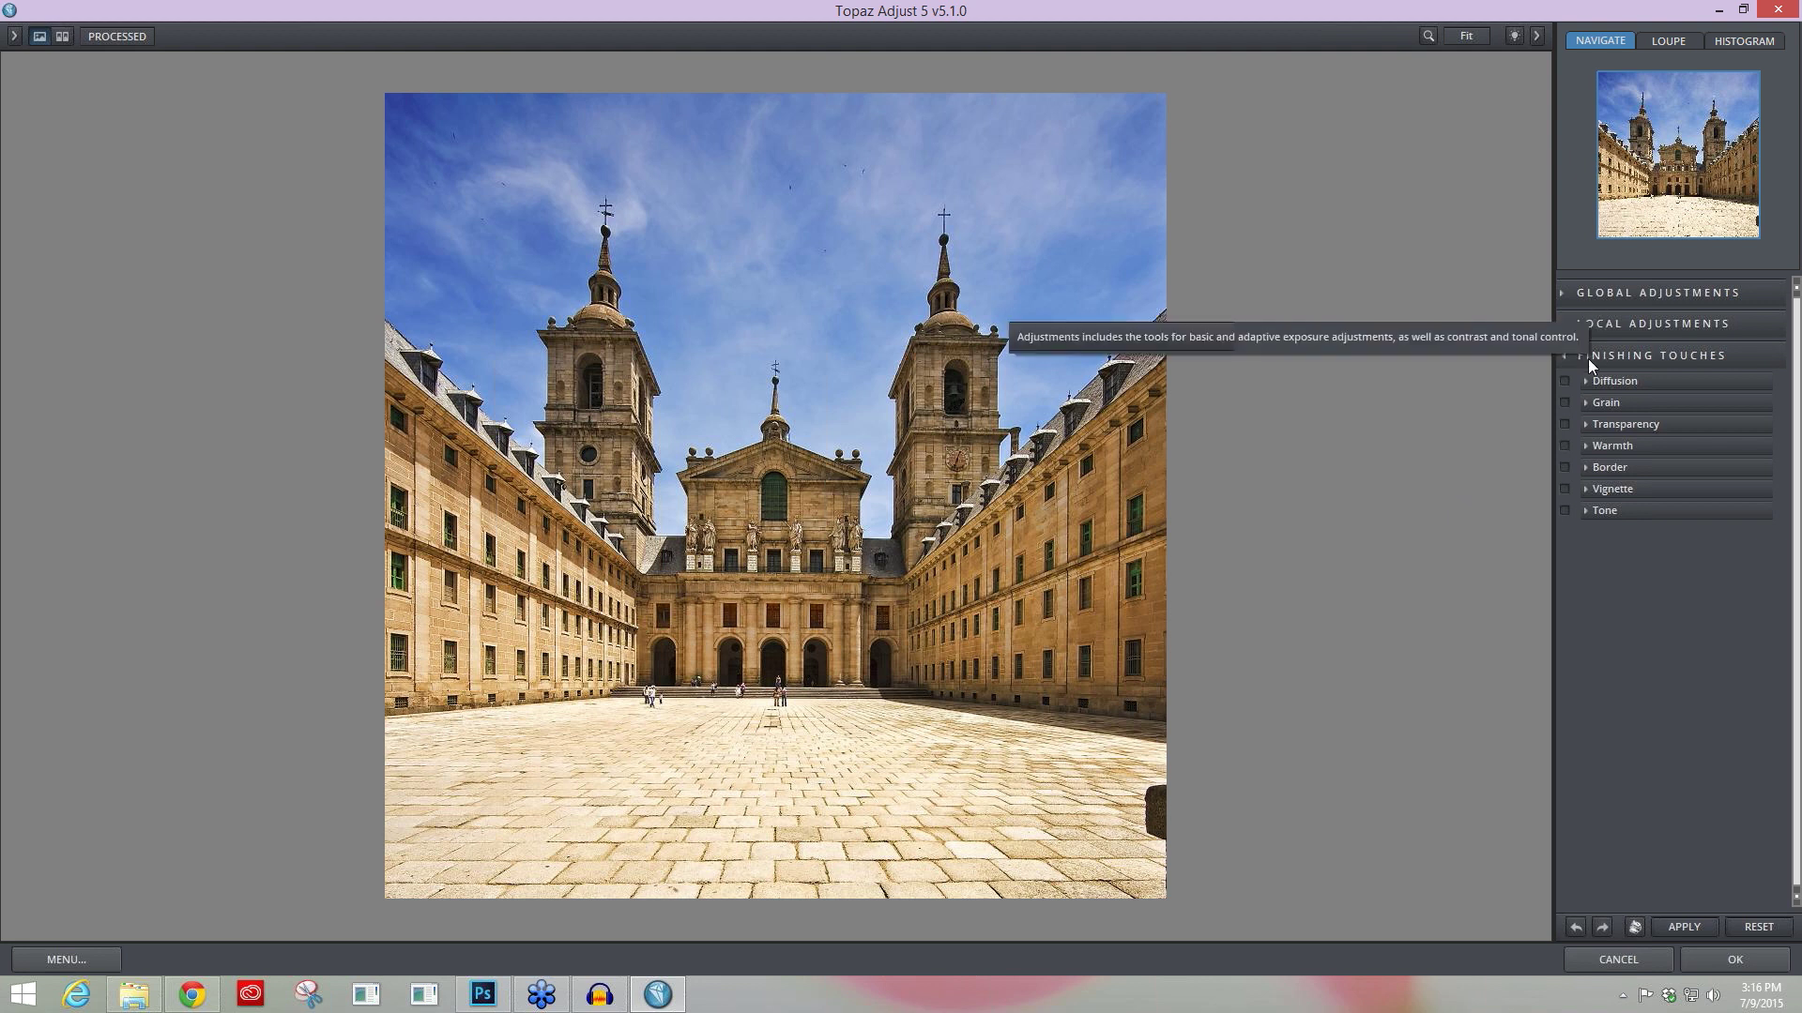
click(1586, 425)
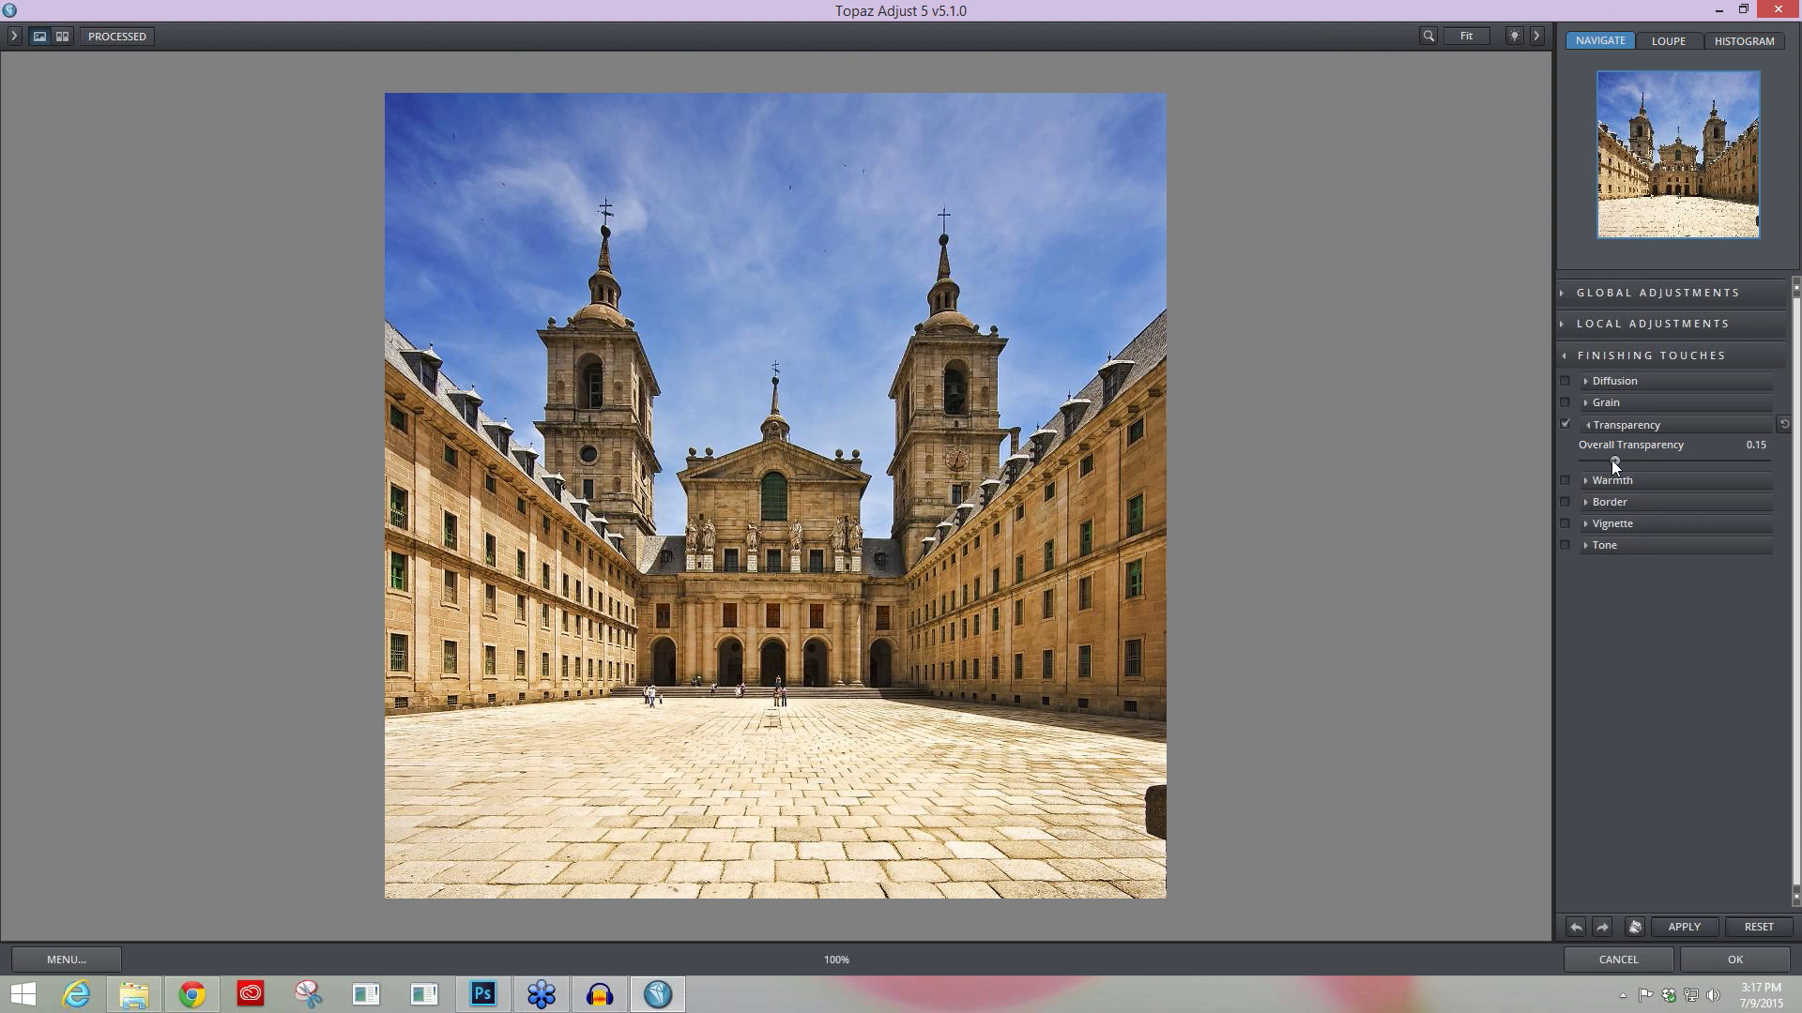
Step: Set Overall Transparency to 0.33 after comparing with the original, and apply to Photoshop
drag(1612, 460, 1631, 459)
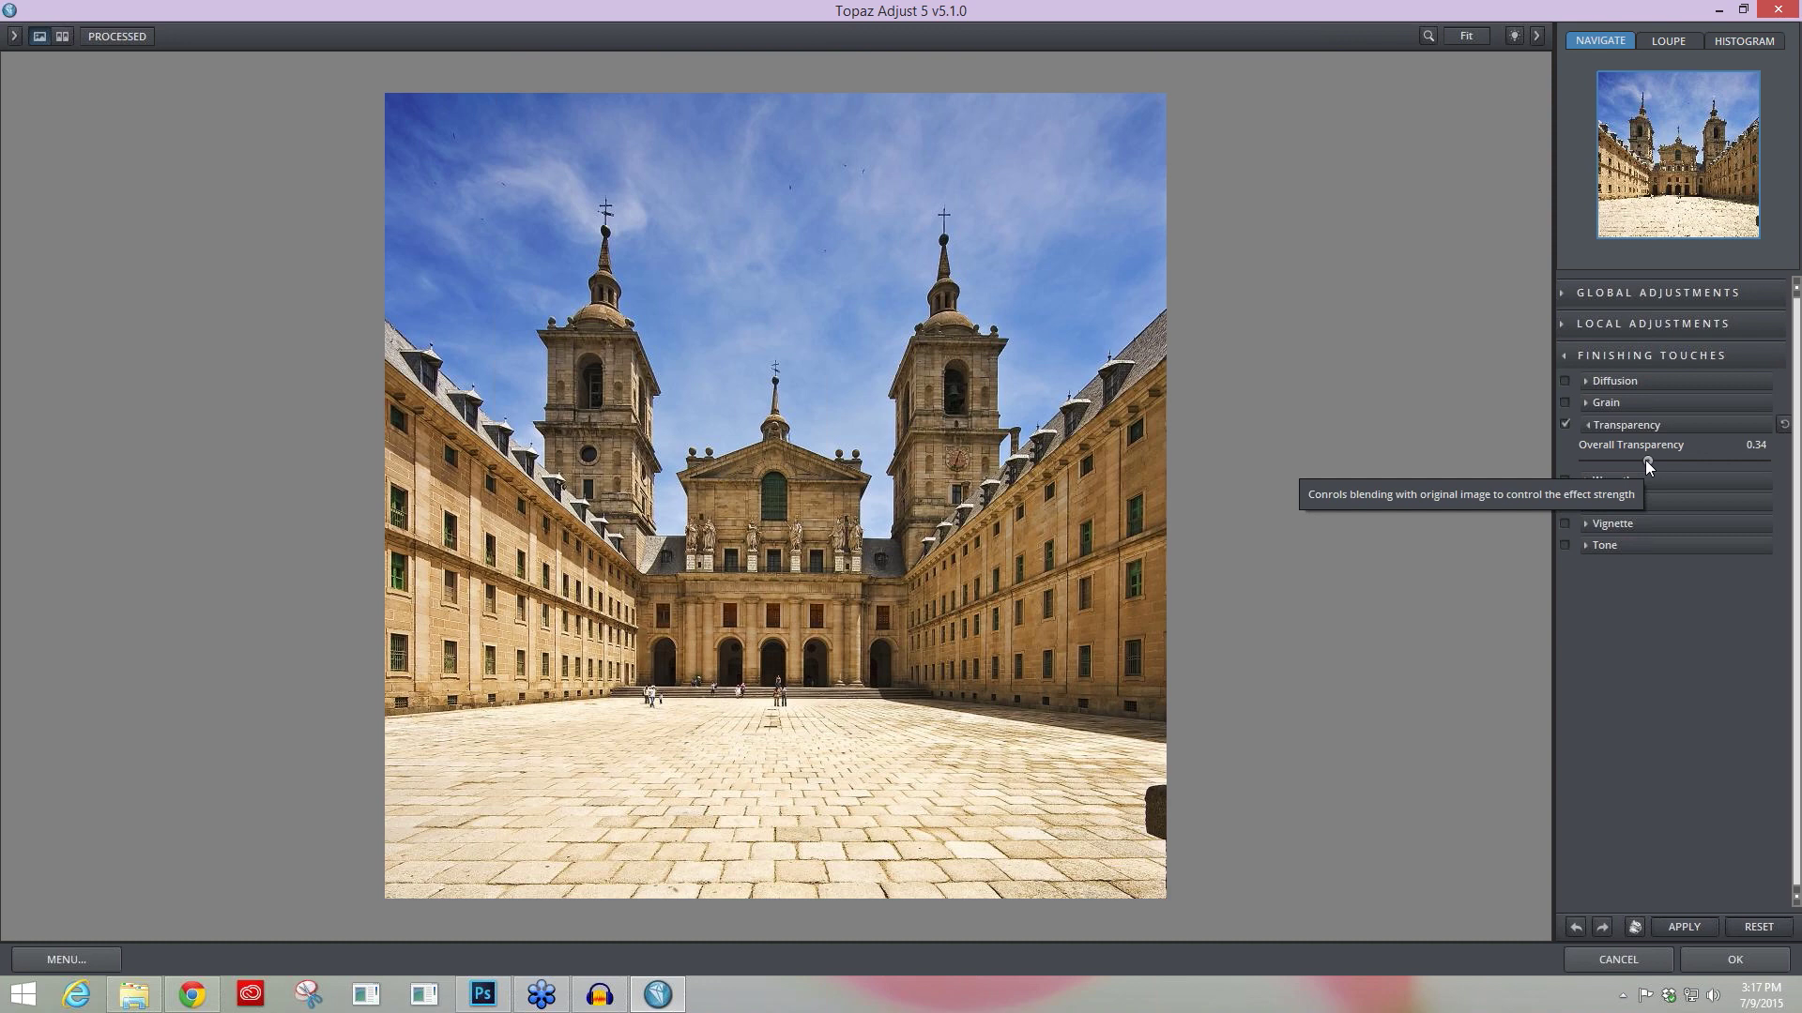
key(p)
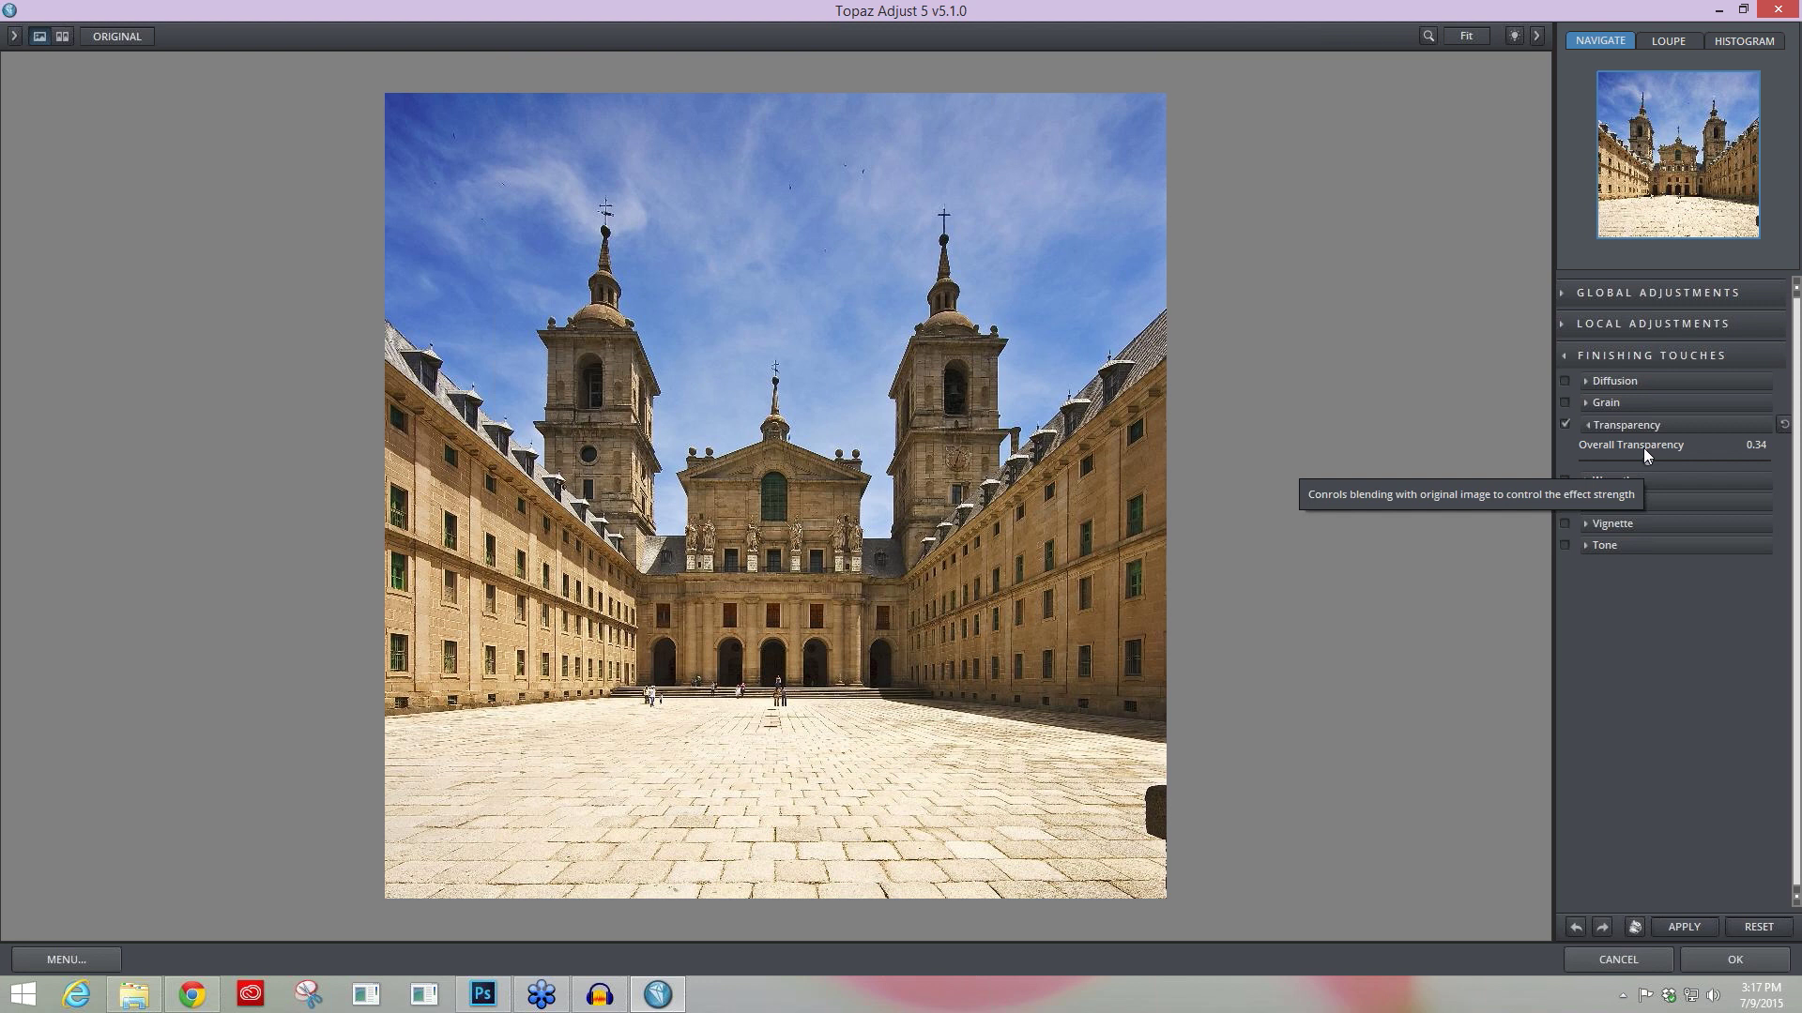
key(p)
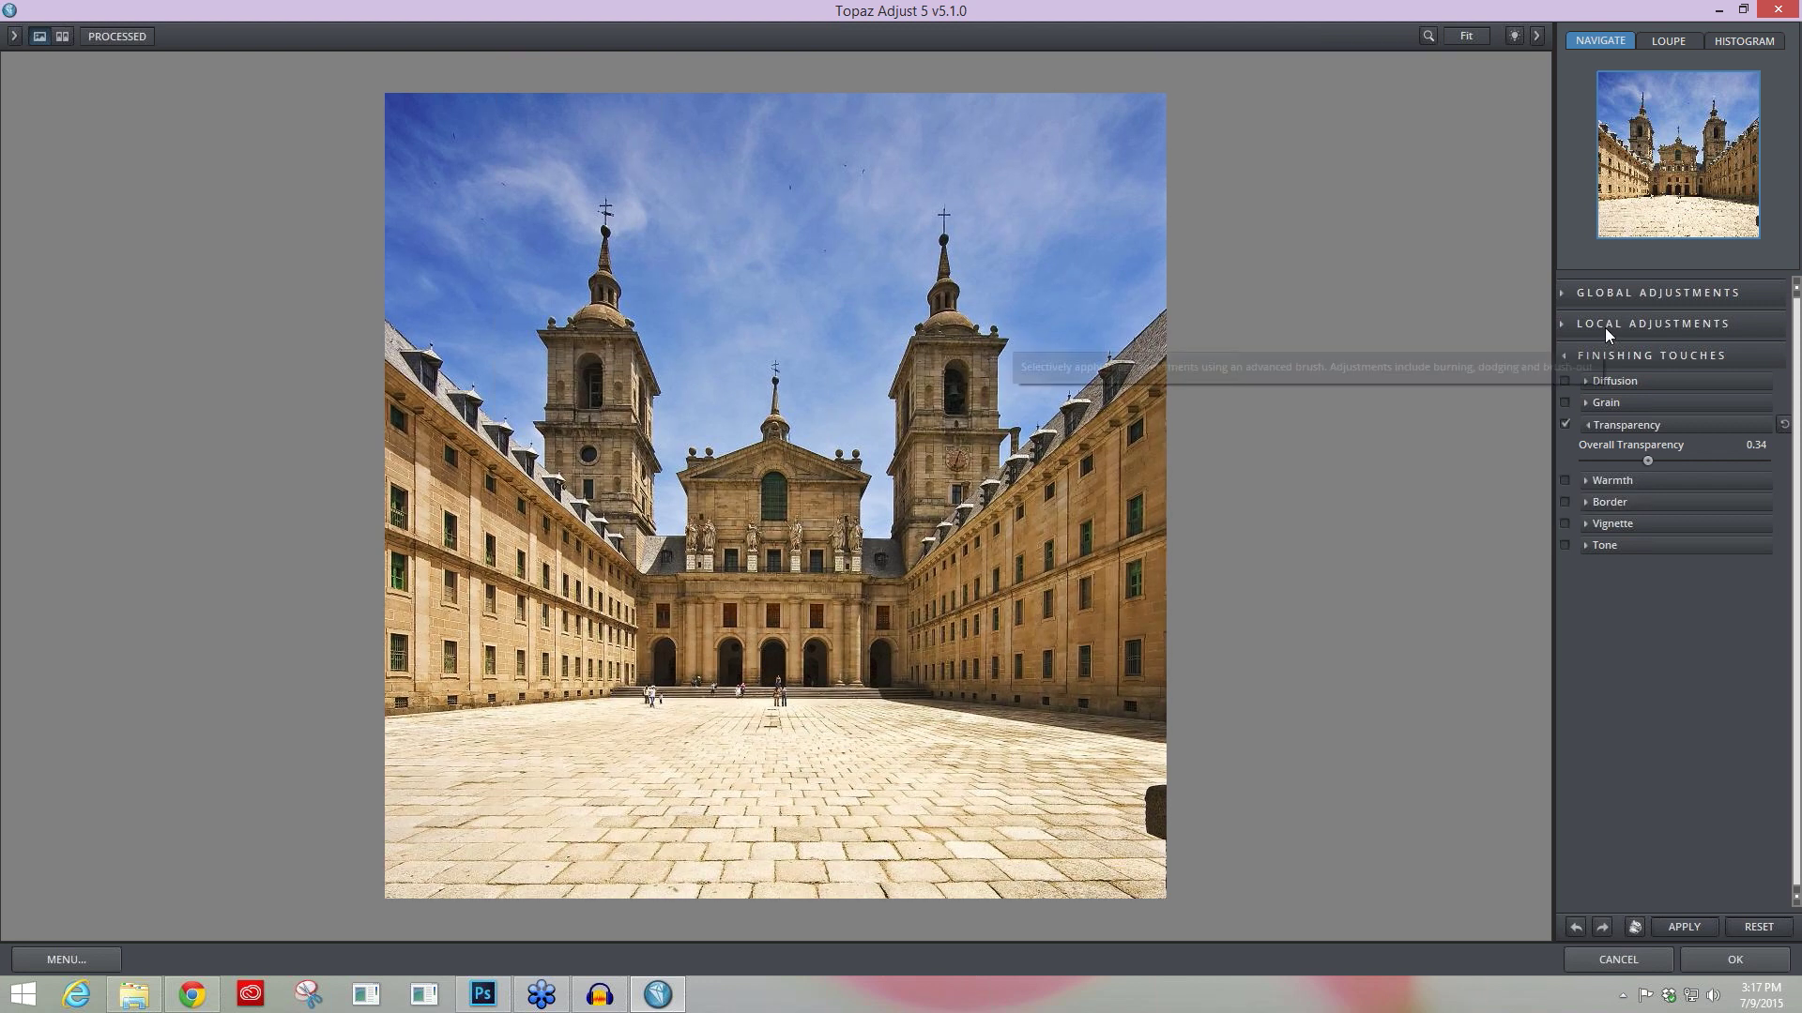
drag(1647, 460, 1588, 461)
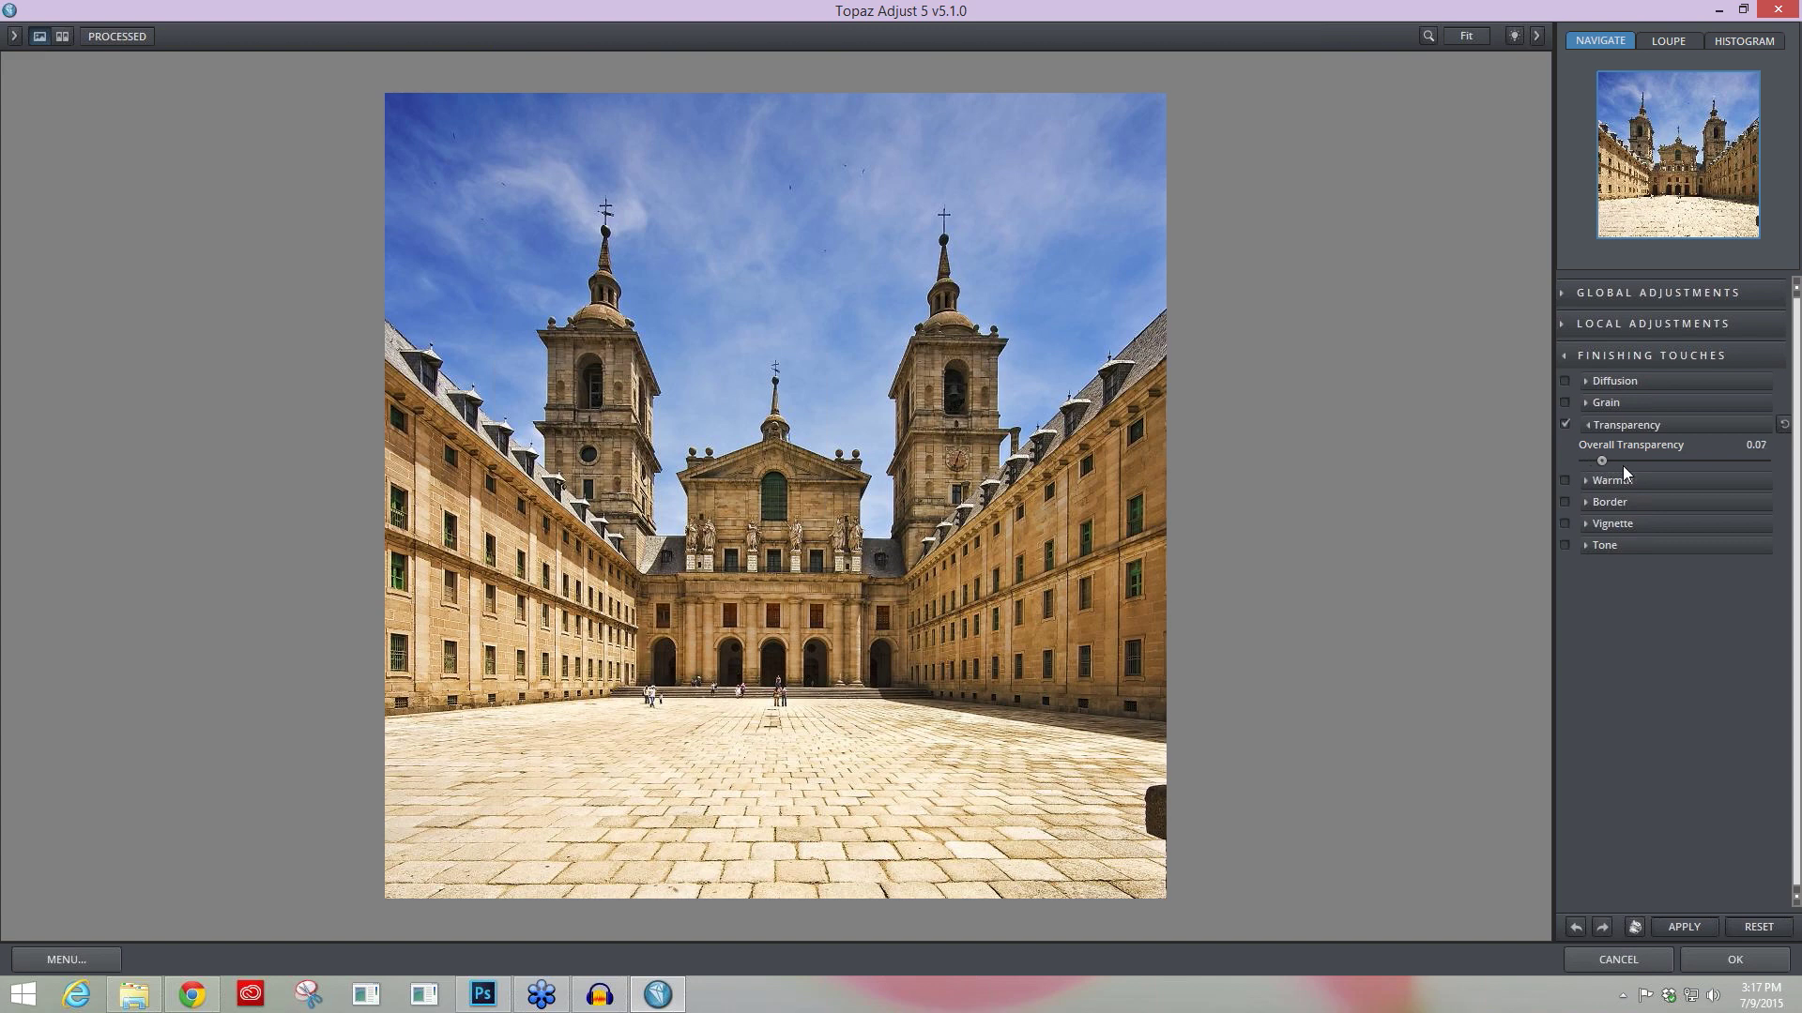
drag(1623, 465, 1646, 460)
click(1733, 967)
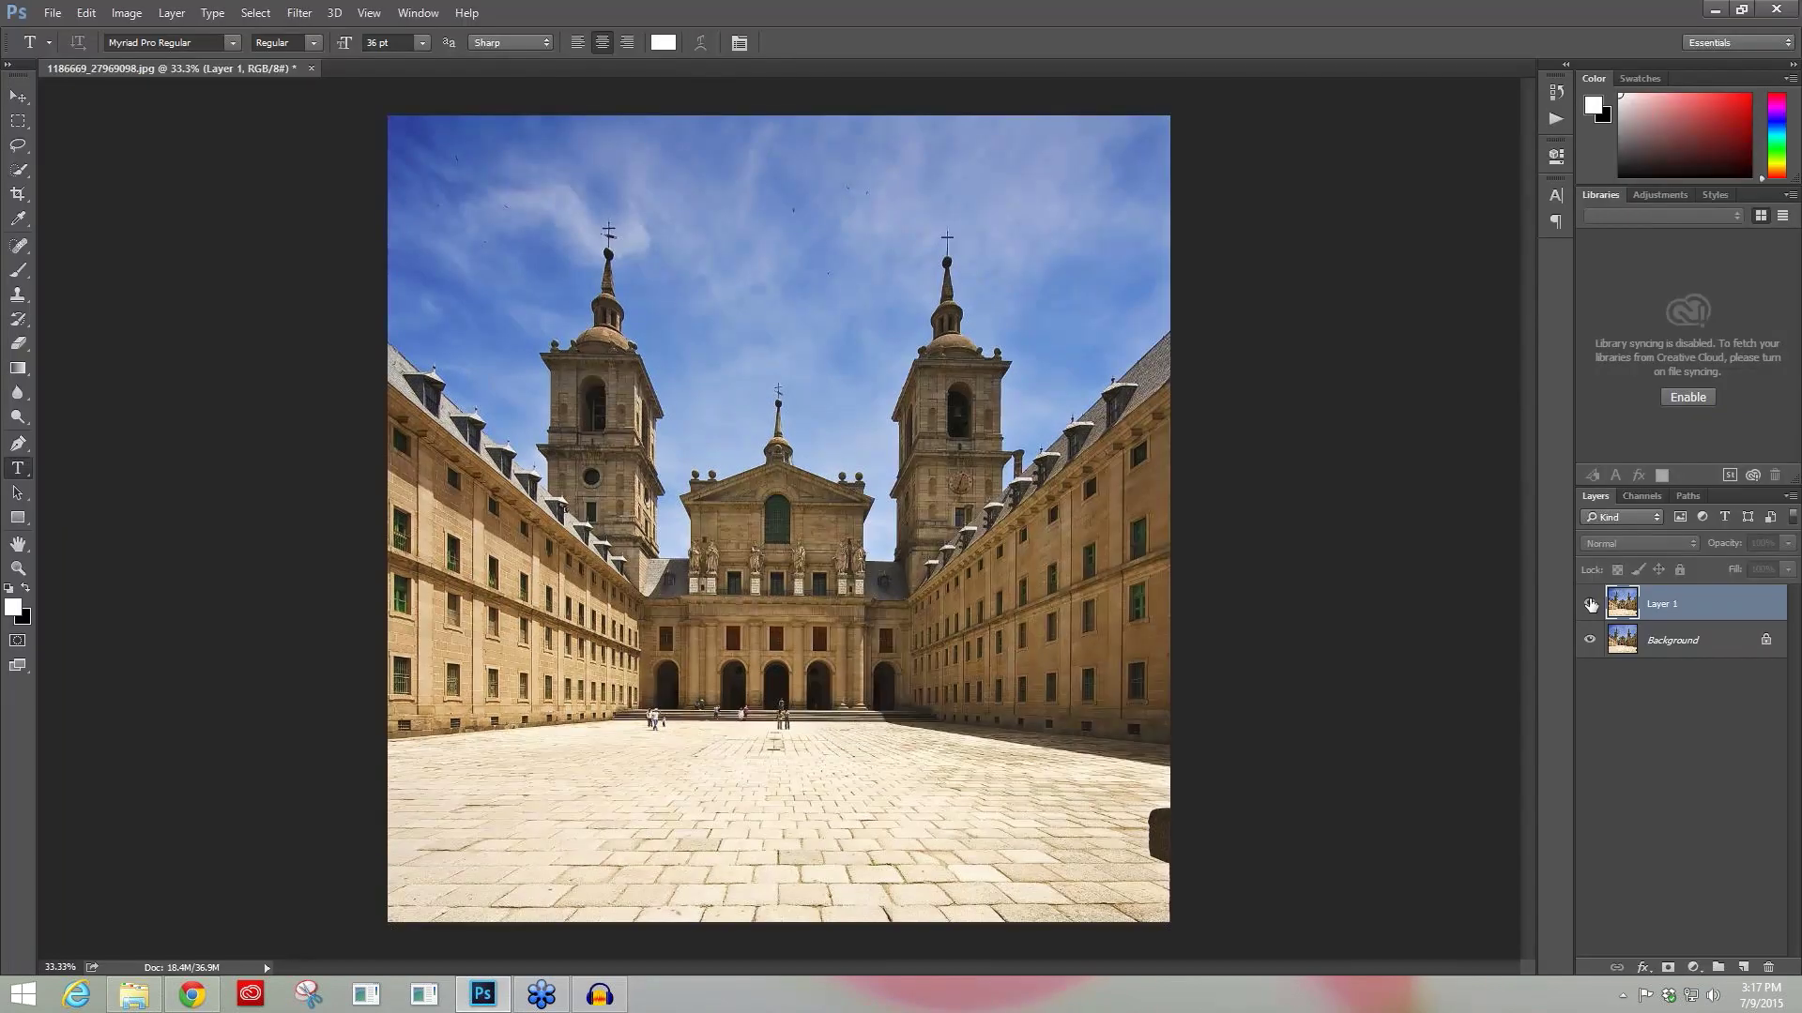